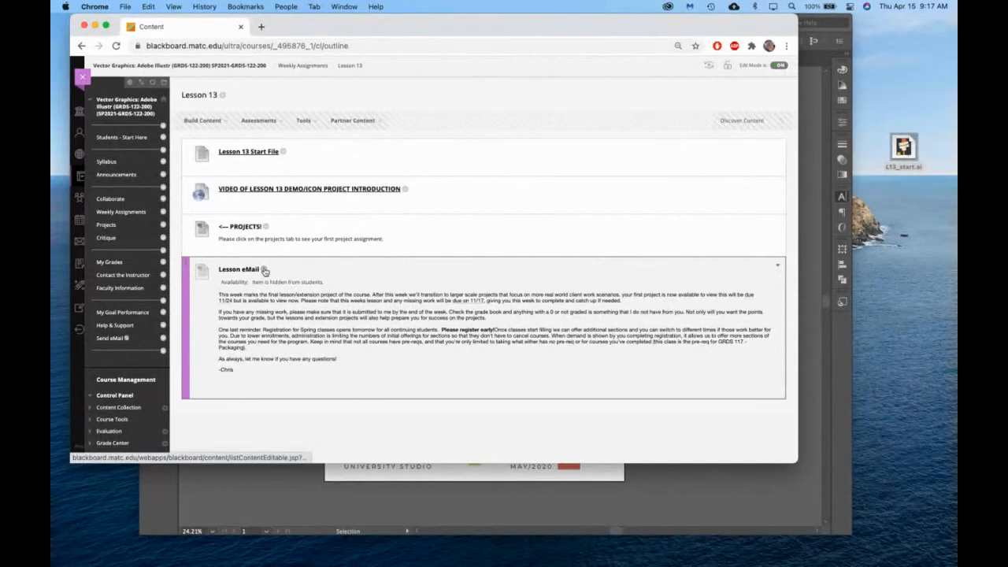
Review the Lesson 13 course page in the browser, then switch to the L13_start.ai poster in Illustrator.
click(777, 268)
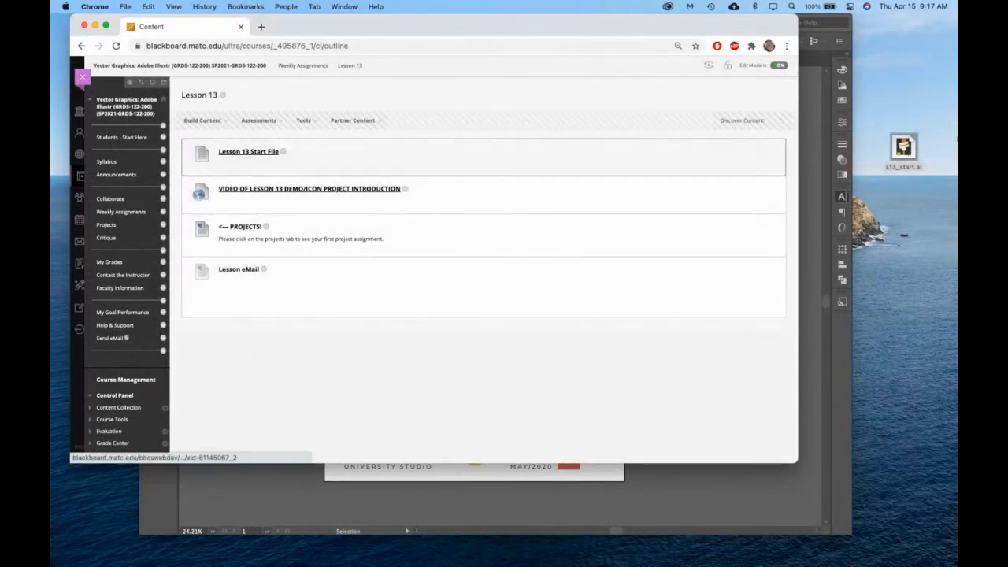
click(814, 145)
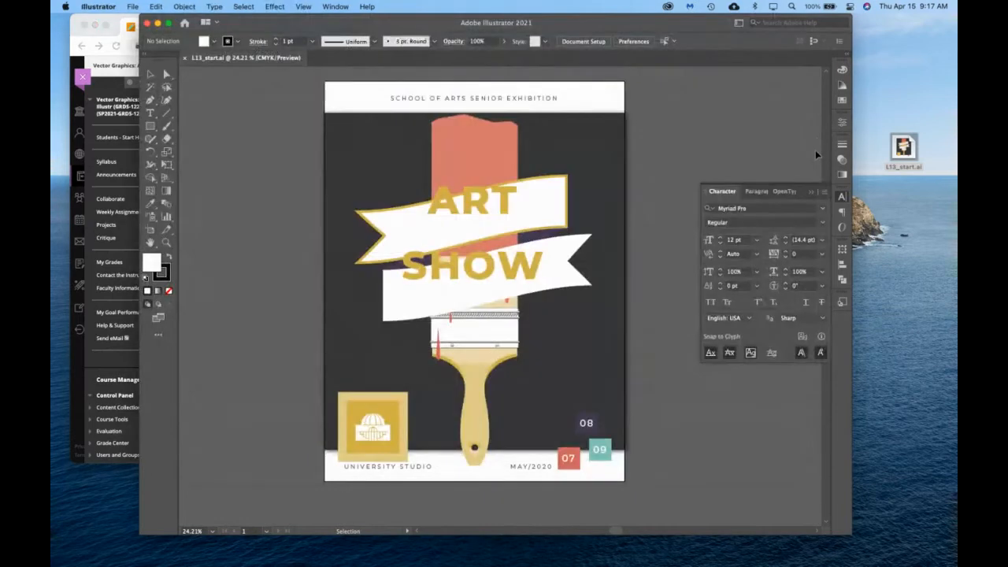
click(109, 208)
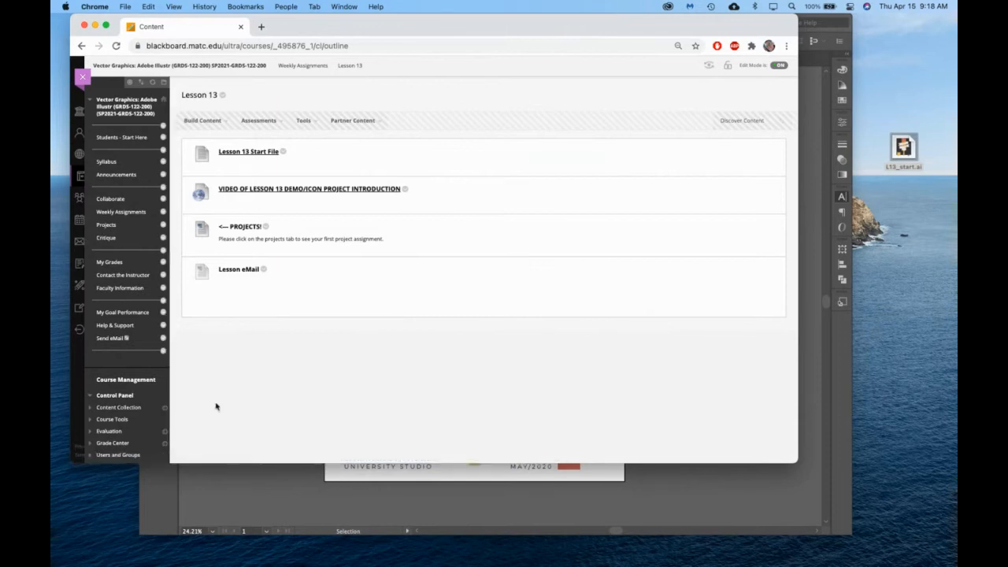
click(374, 498)
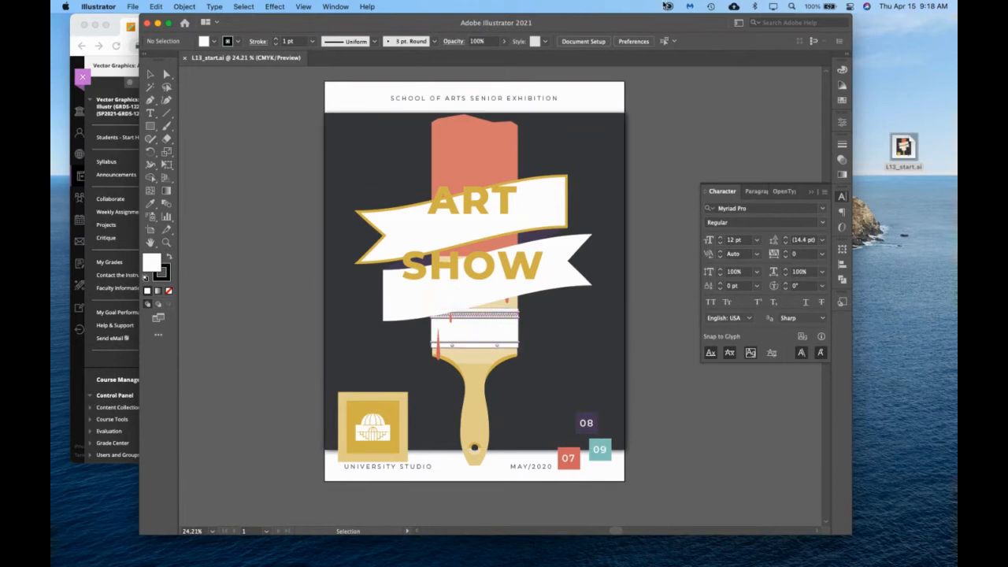
Check the installed Illustrator versions in Creative Cloud, then close it and return to the poster in Illustrator.
click(666, 7)
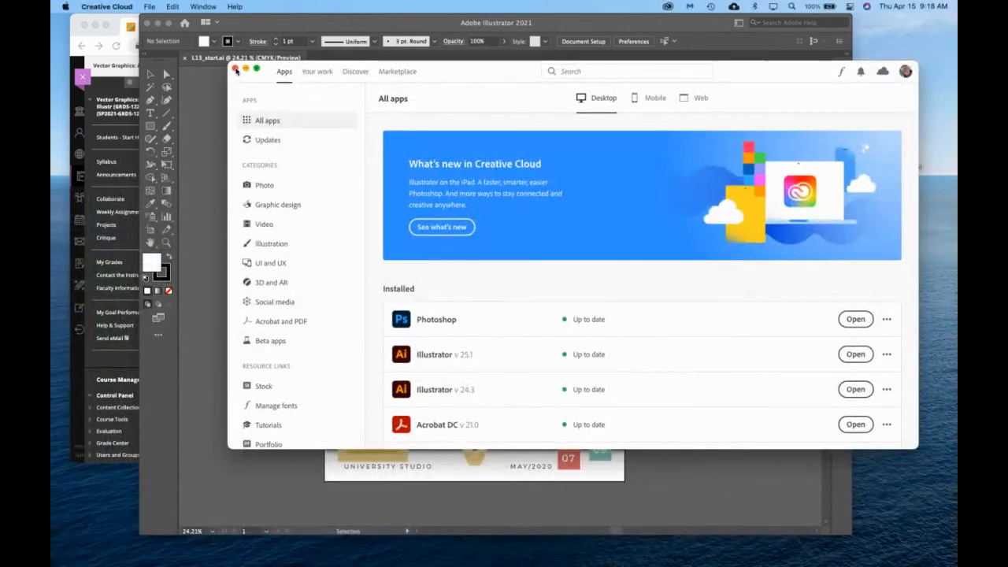
click(235, 69)
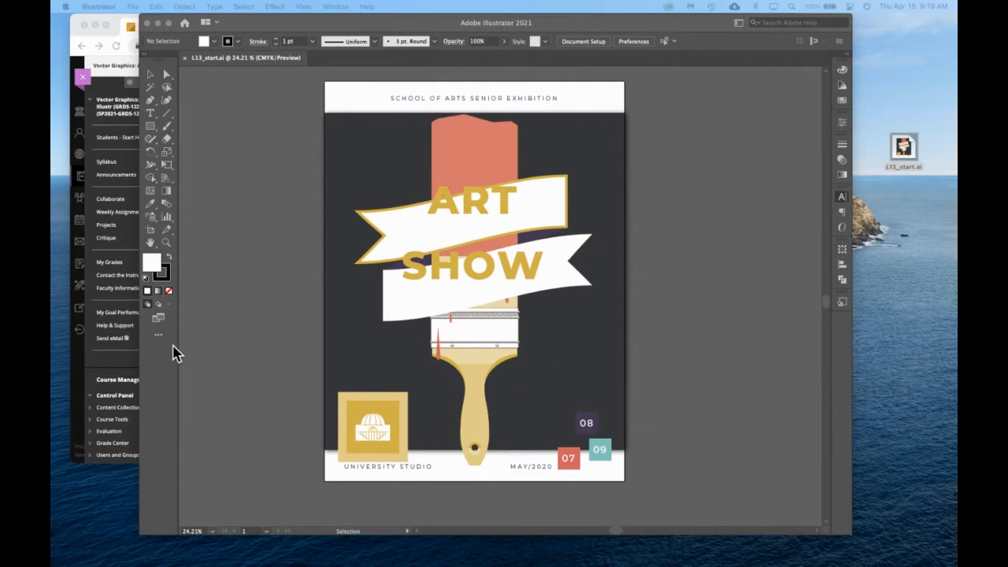
click(257, 168)
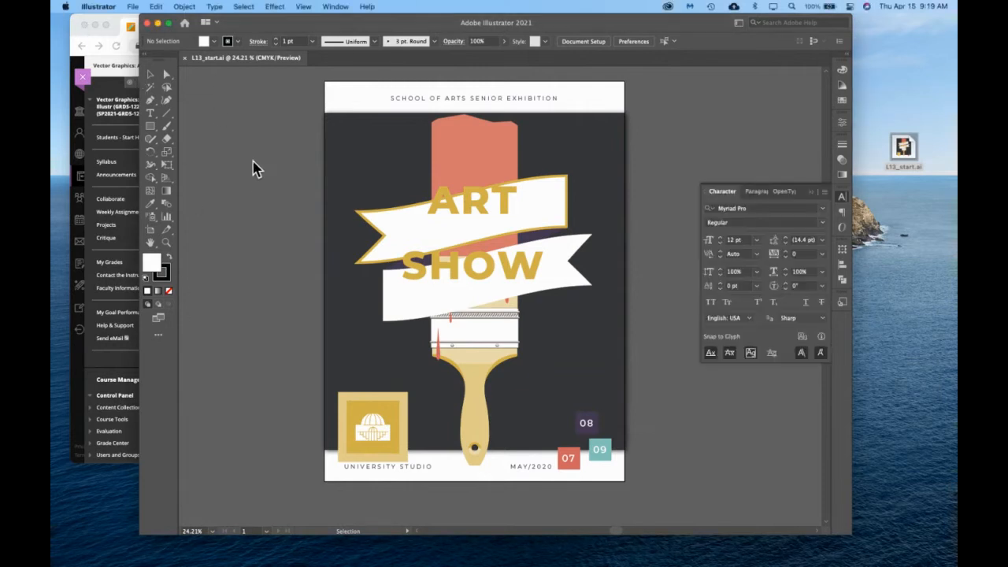
Move the Illustrator window to the screen's edge and widen it to give the poster more workspace.
drag(144, 24, 59, 24)
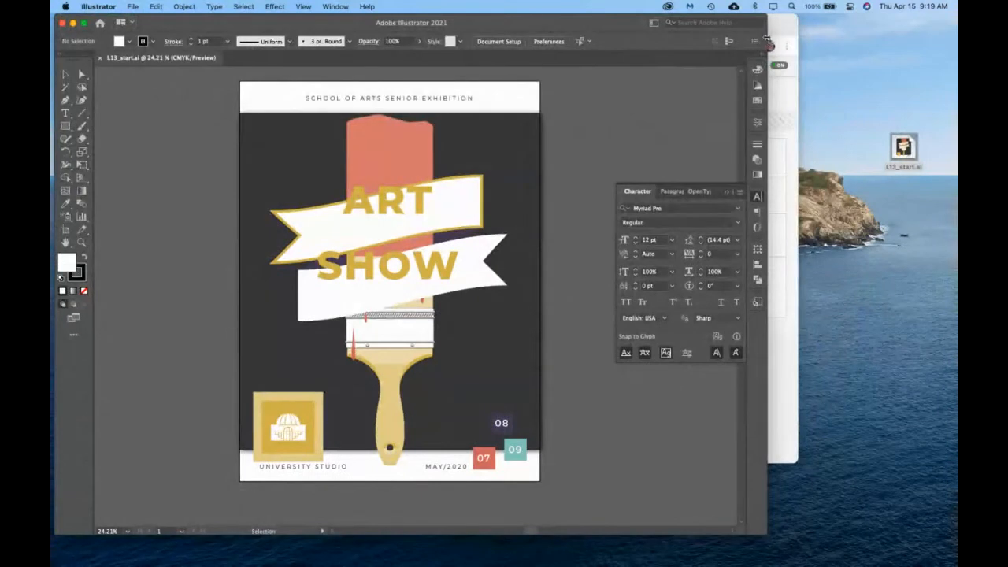
drag(767, 38, 943, 38)
scroll(556, 132, left, 3)
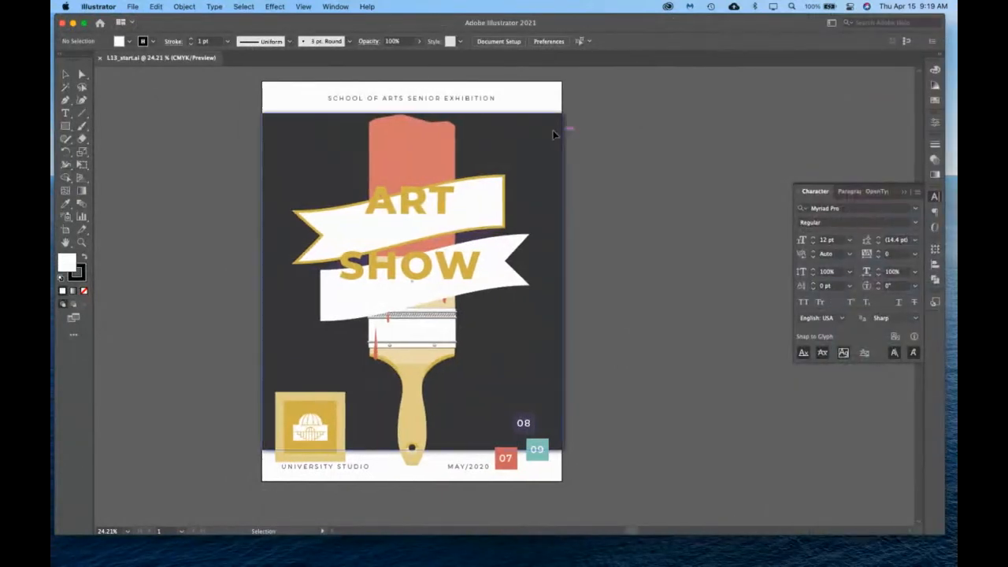
Show the Appearance panel and float it beside the poster's artboard, with the Character panel collapsed.
click(336, 7)
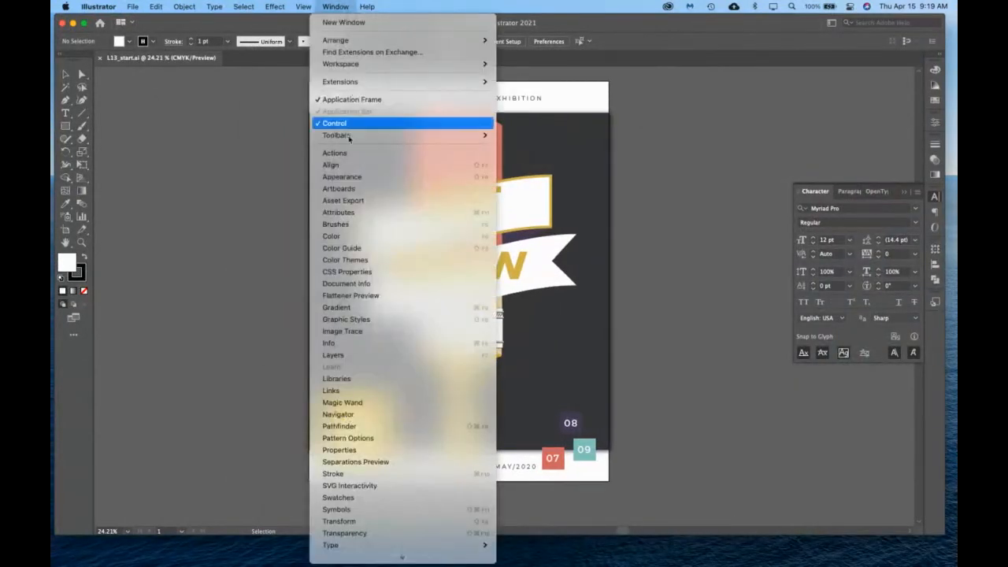
click(351, 182)
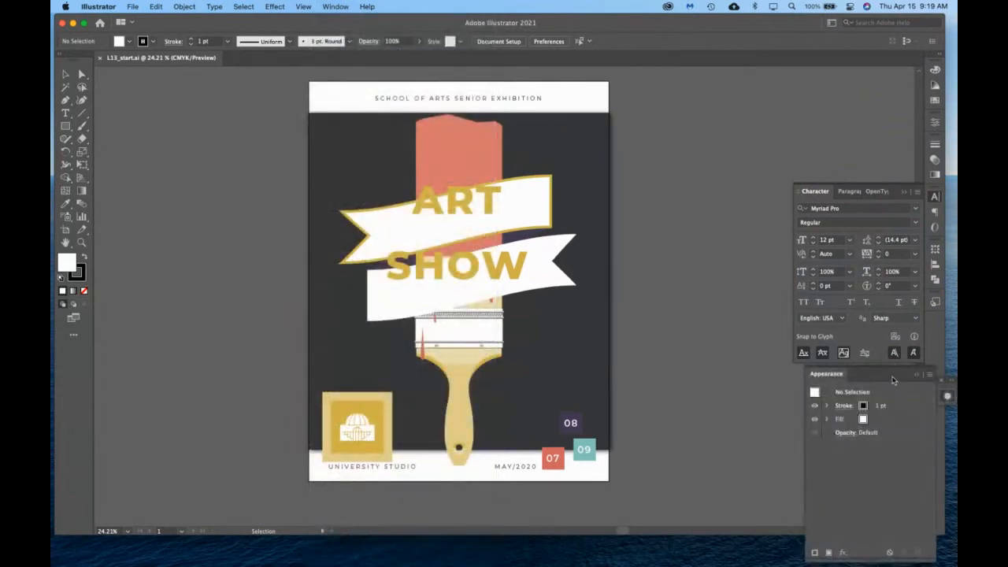
drag(892, 374, 936, 329)
click(904, 192)
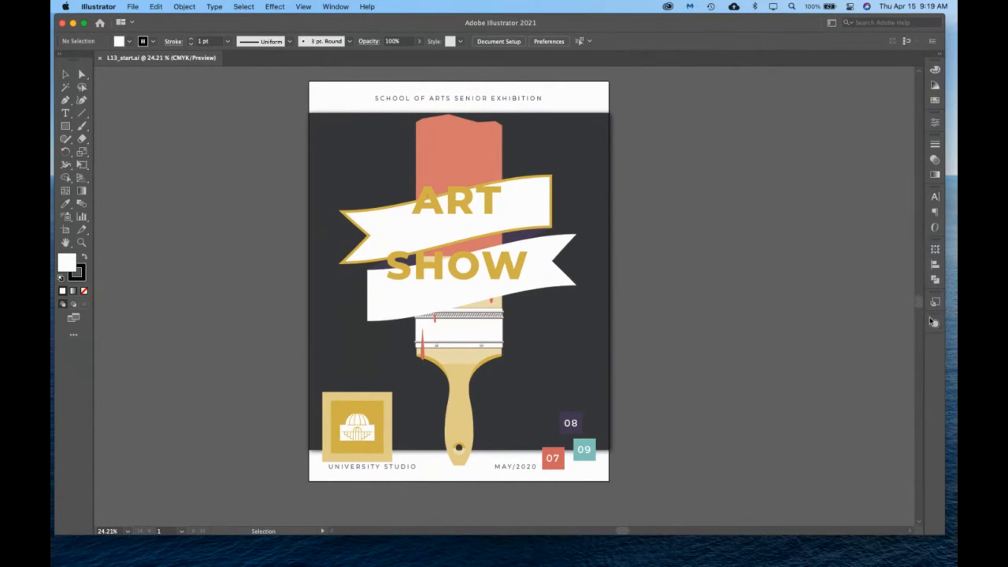
click(935, 325)
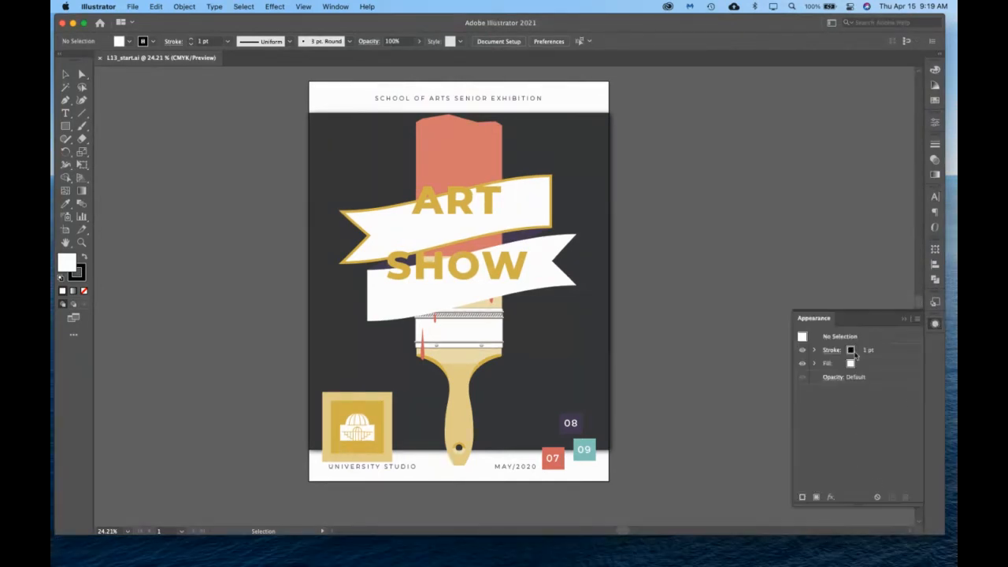
drag(858, 318, 696, 97)
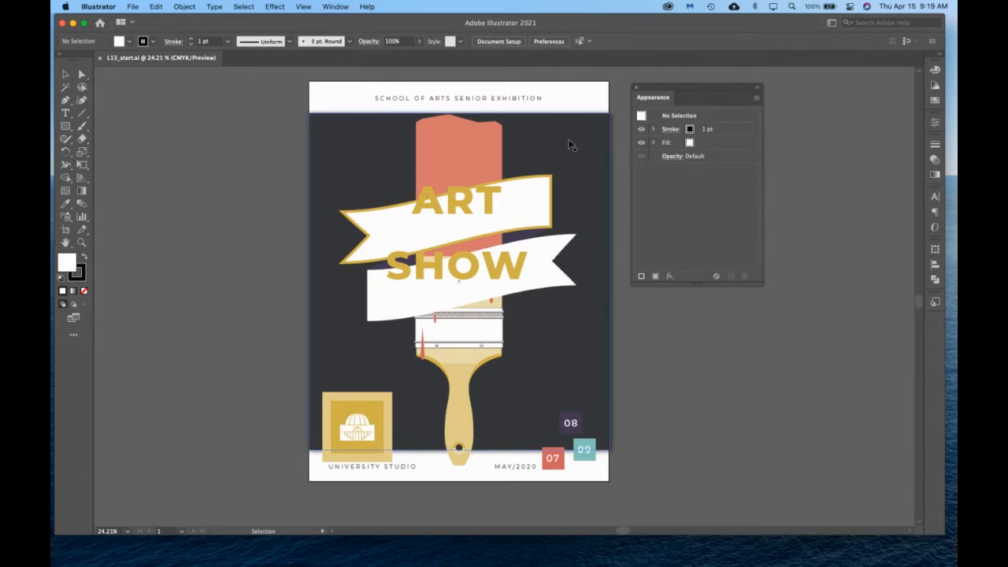
Select the poster's large dark background rectangle and look through its Appearance attributes and options.
click(569, 144)
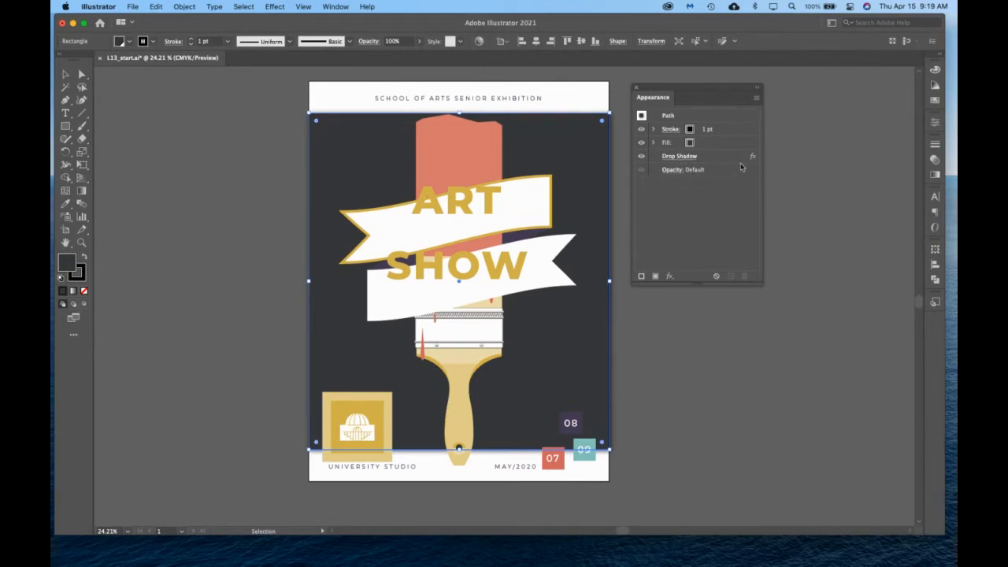
click(755, 97)
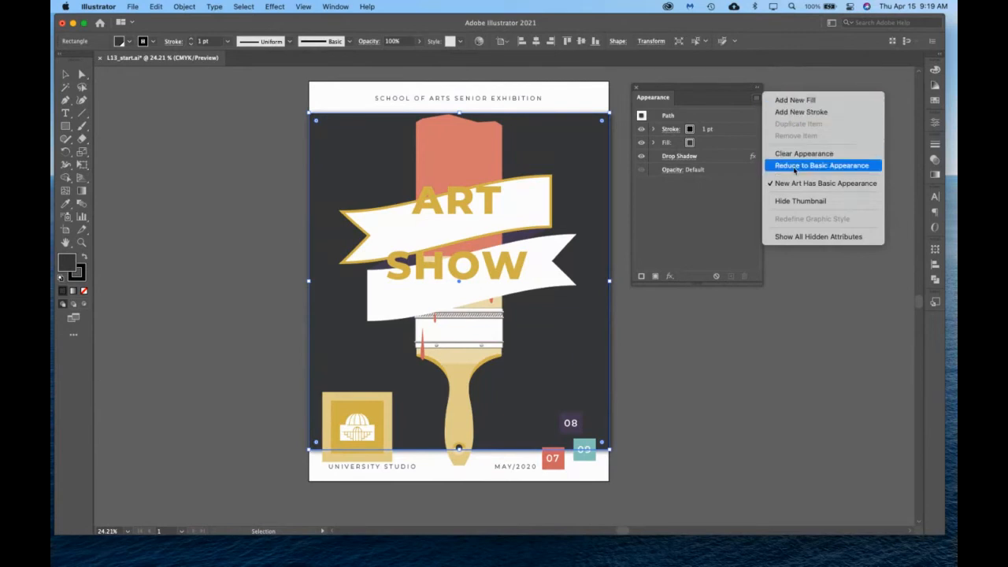
click(713, 233)
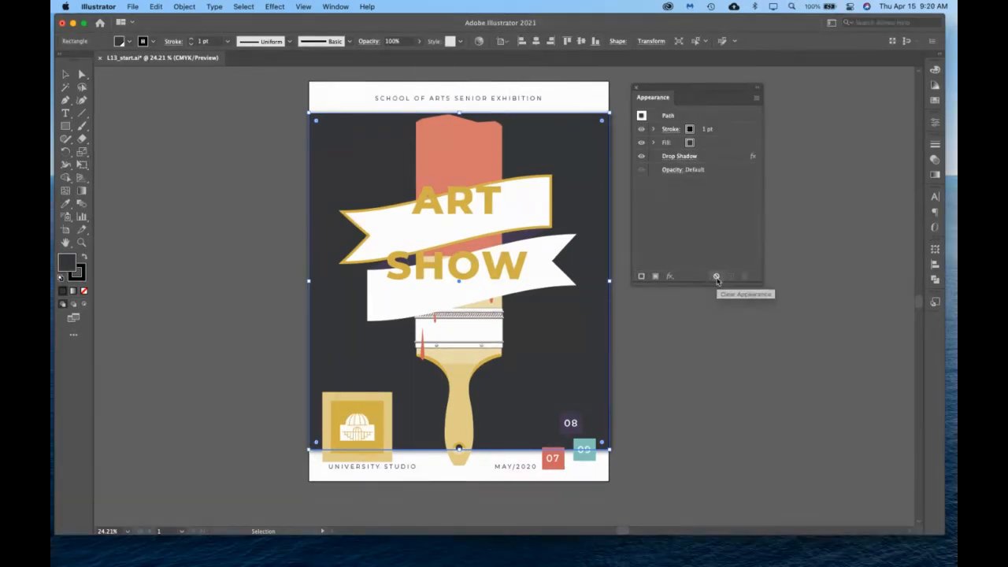
click(715, 161)
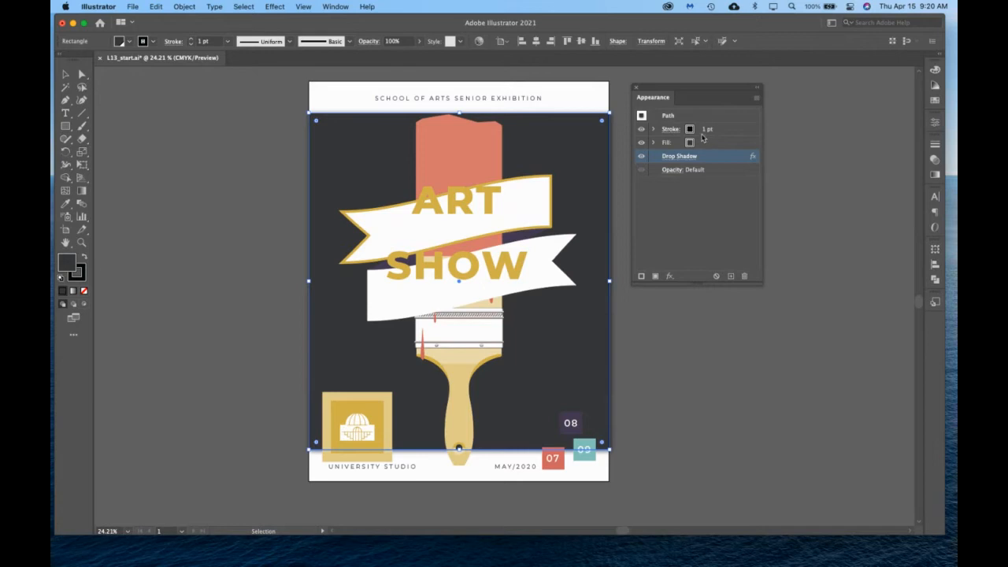
Change the background rectangle's fill to the salmon pink Background swatch through its Appearance attributes, then deselect it.
click(689, 144)
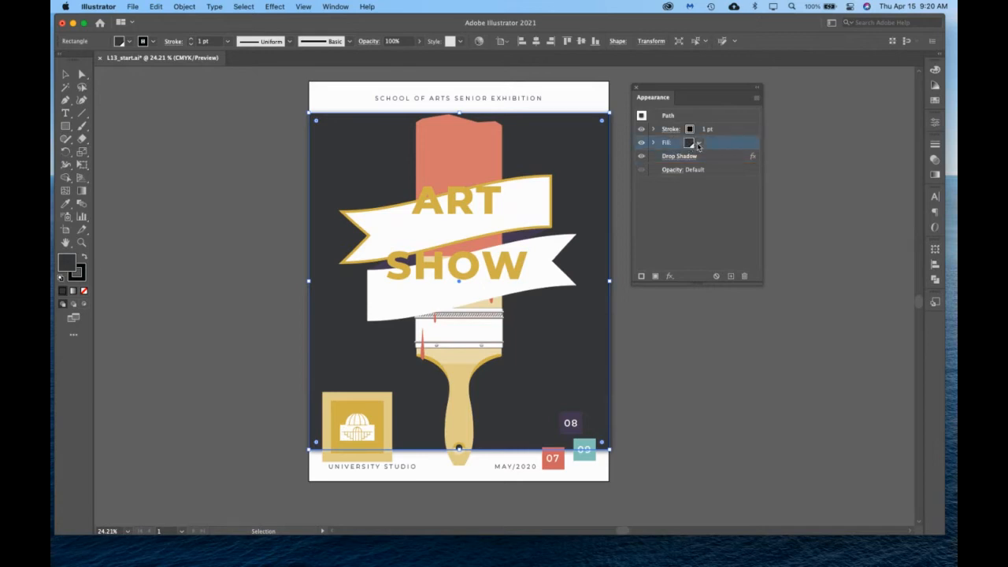
click(698, 143)
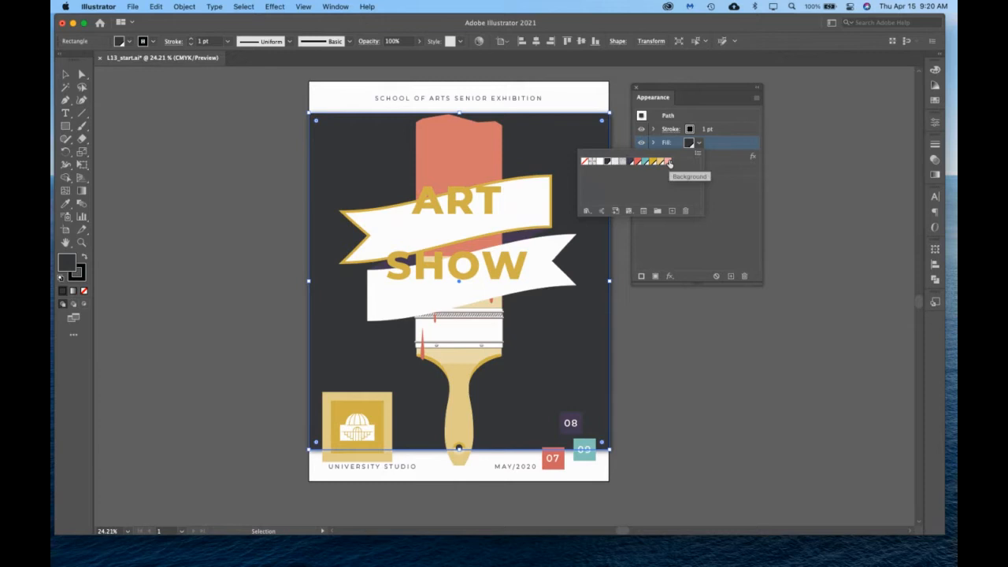
click(670, 162)
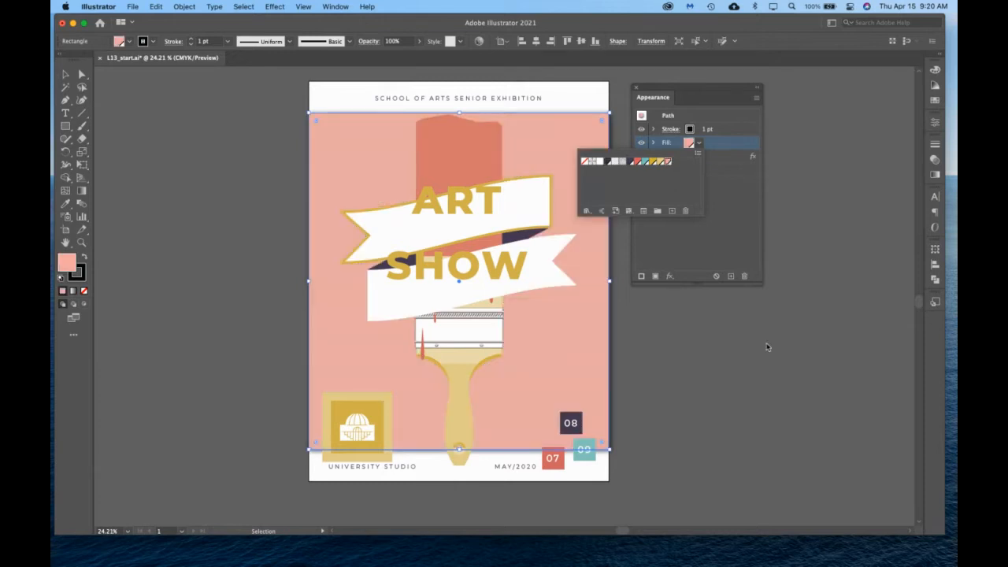
click(743, 367)
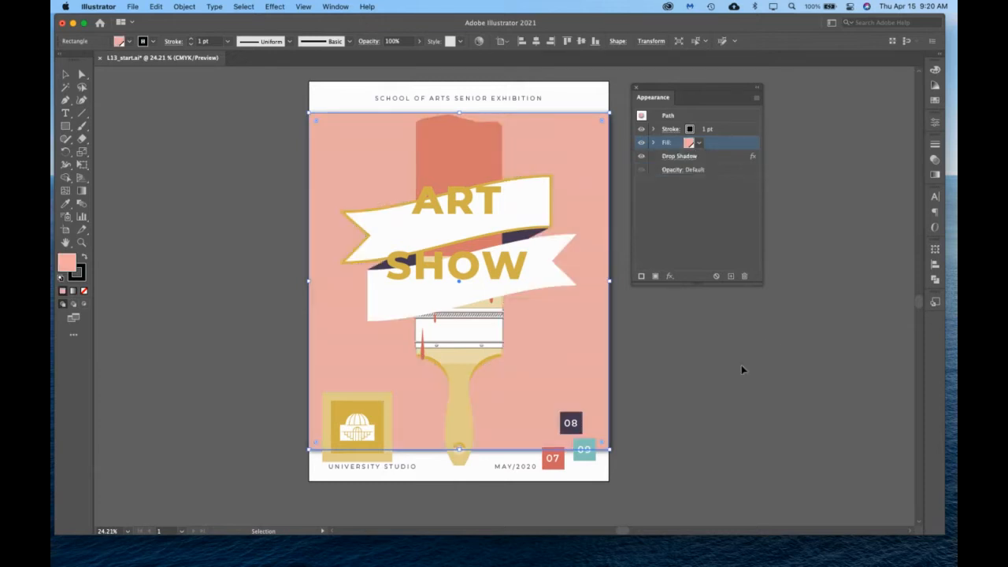
click(685, 354)
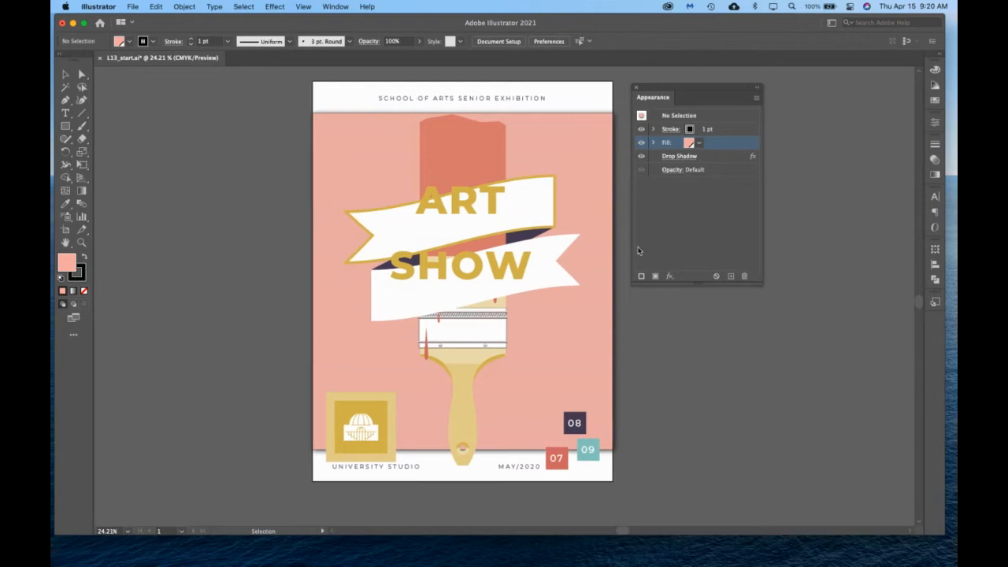
Set the stroke of the pink background rectangle to None, then deselect it.
click(603, 173)
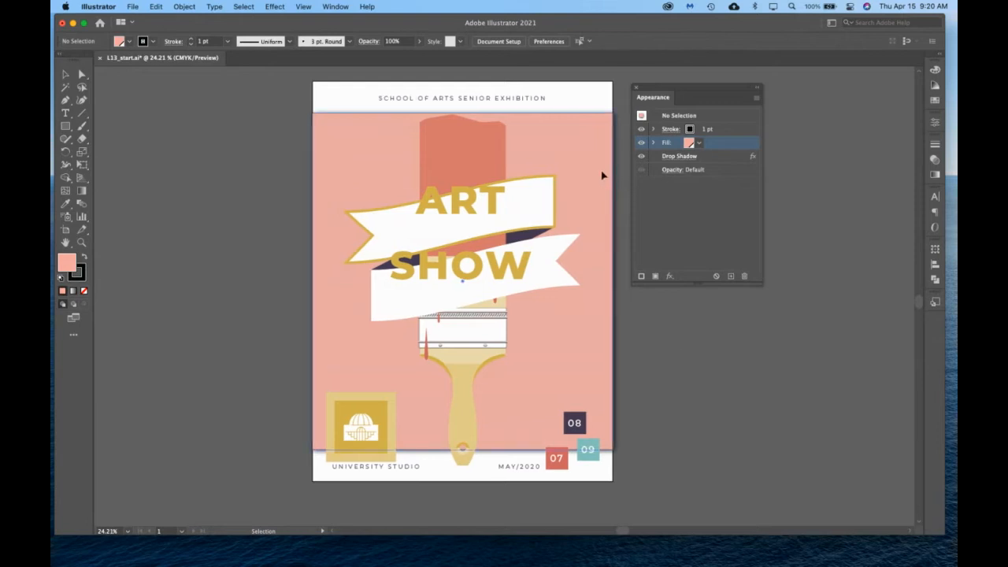
click(696, 131)
click(695, 132)
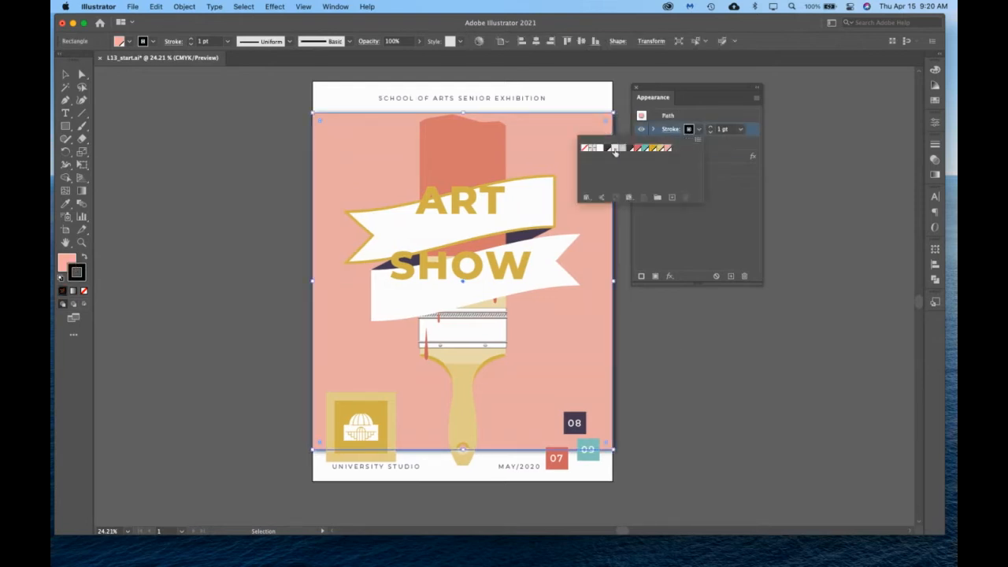
click(585, 153)
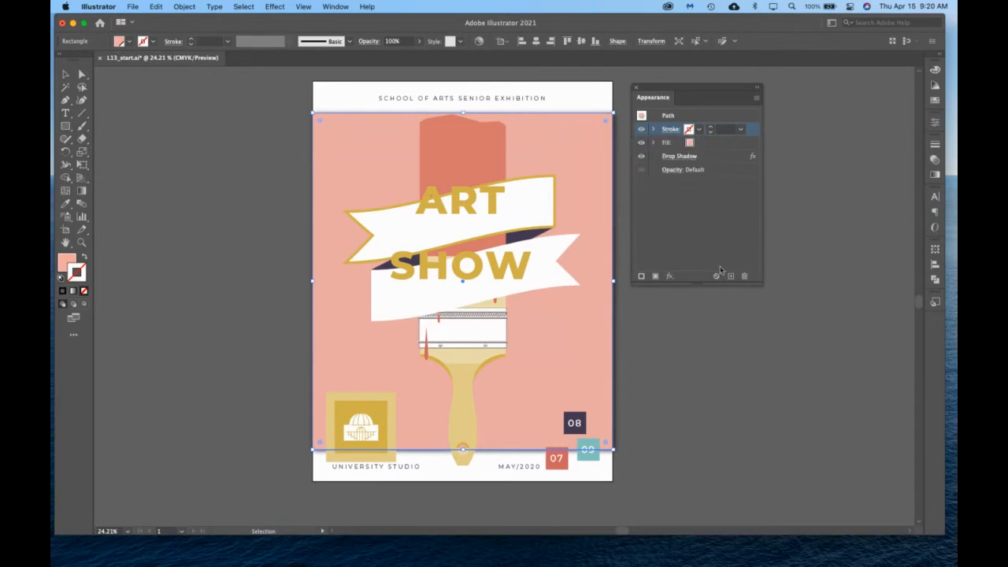
click(839, 424)
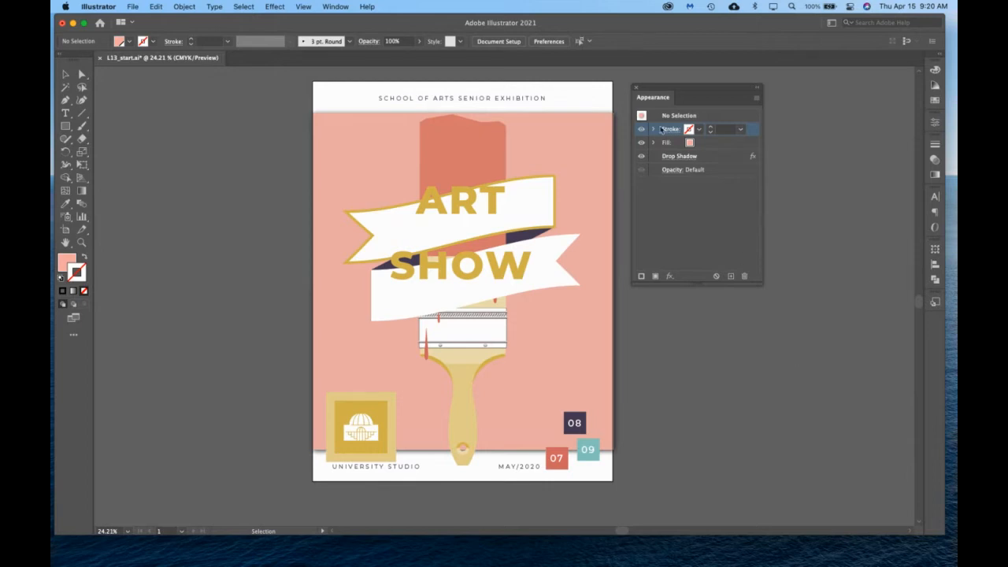
Try to add a second fill with the white dotted pattern swatch while no artwork is selected.
click(669, 143)
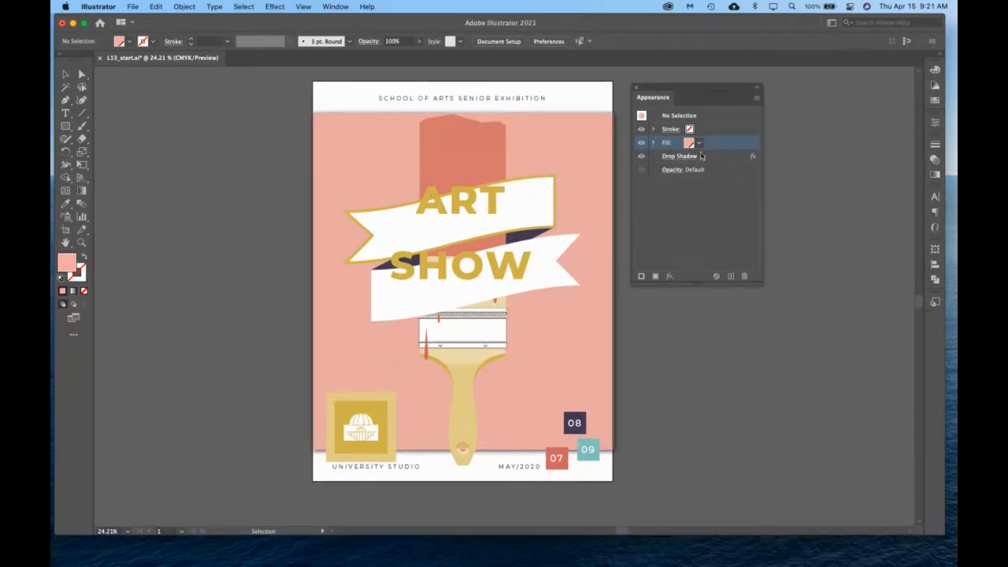
click(654, 277)
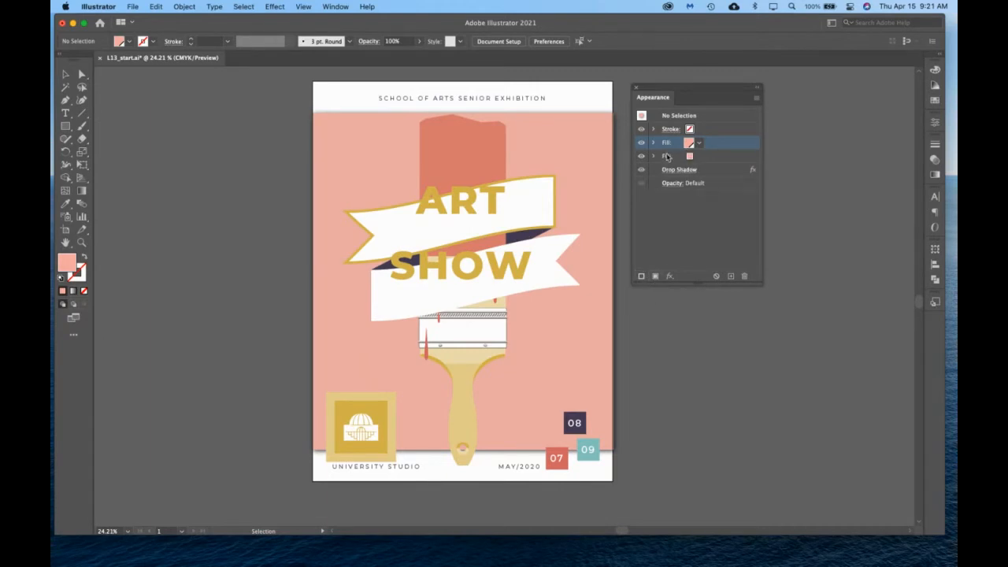
click(697, 143)
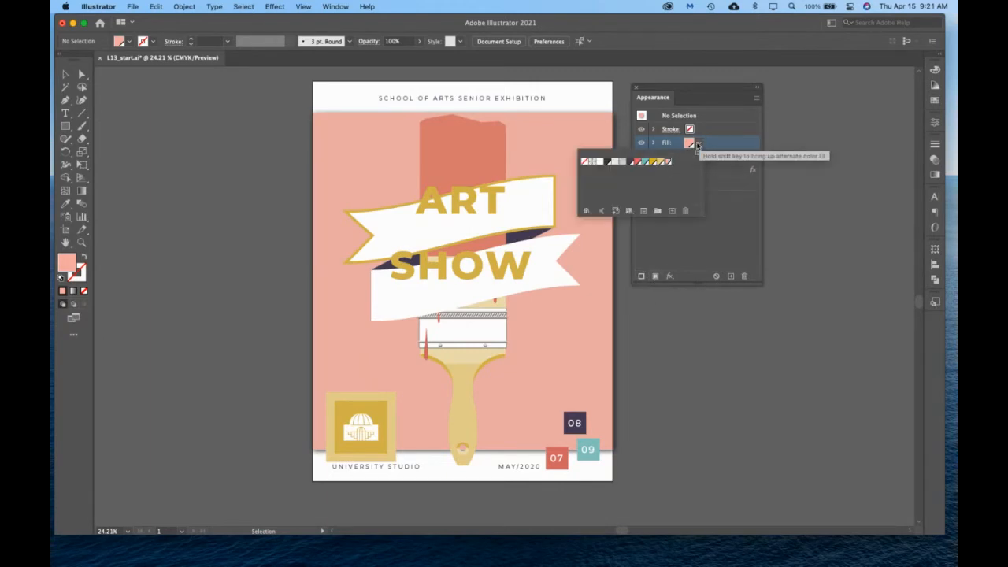
click(615, 161)
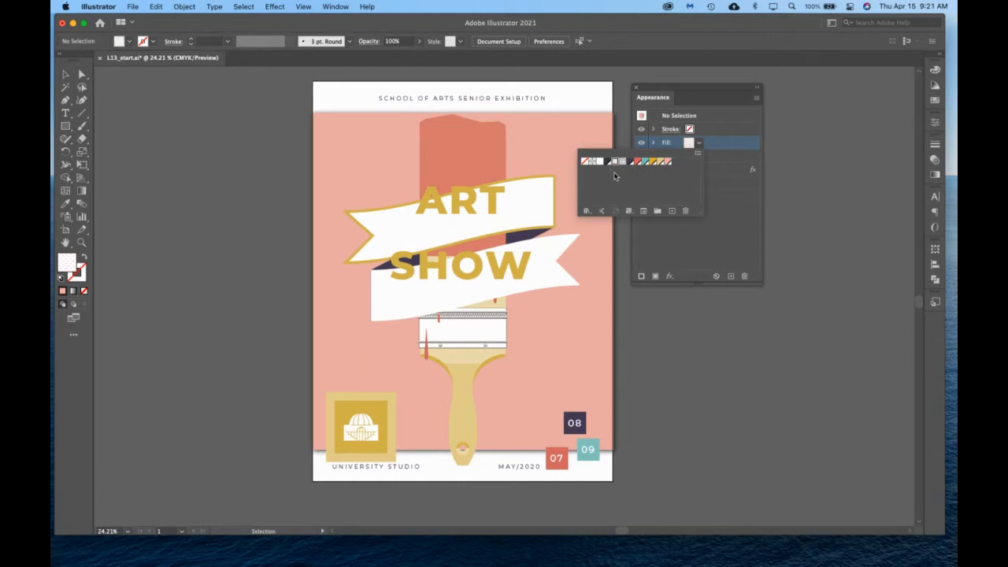
click(738, 235)
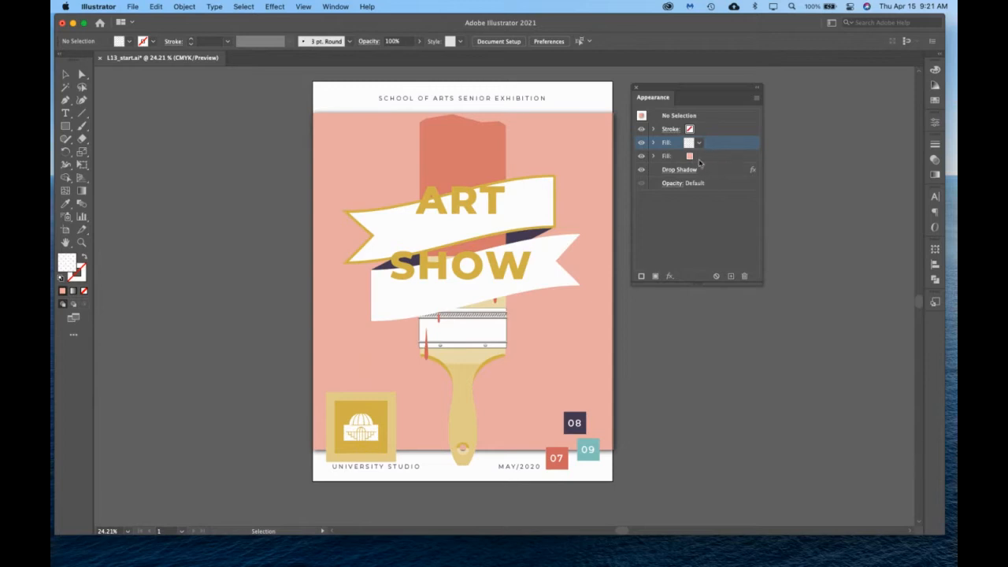
click(643, 159)
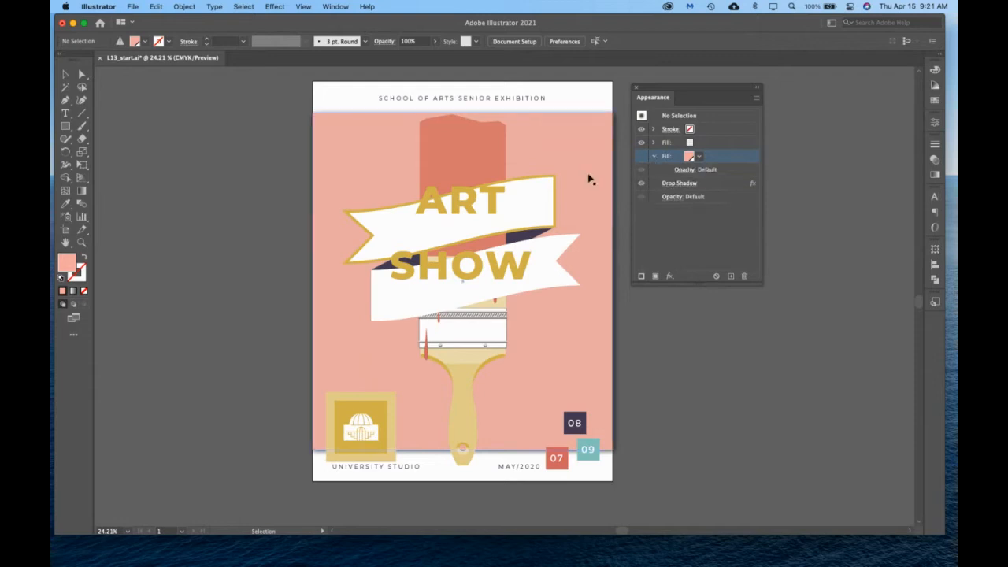
Add a second fill to the pink background rectangle and apply the dotted pattern swatch to it.
click(564, 150)
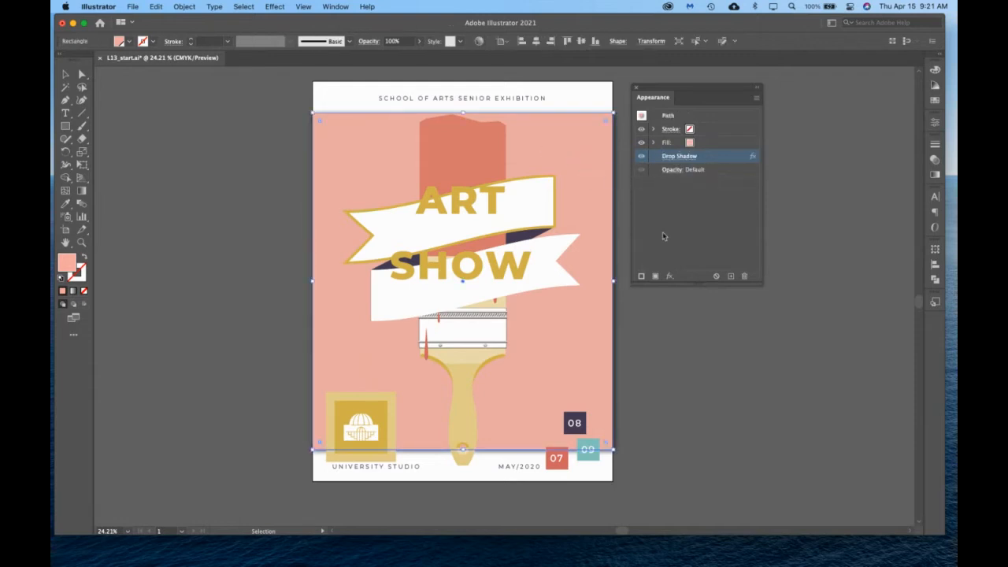
click(662, 143)
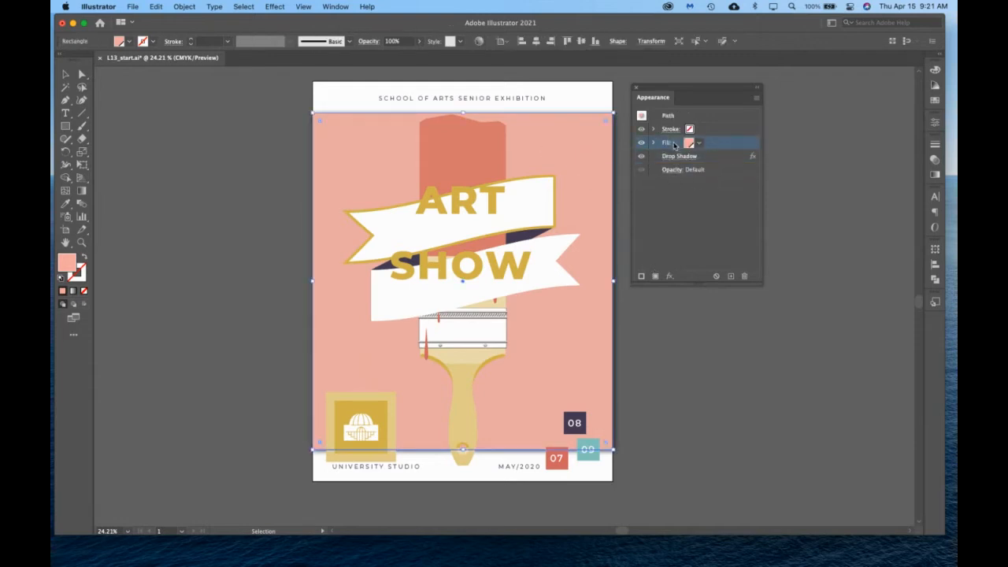
click(654, 276)
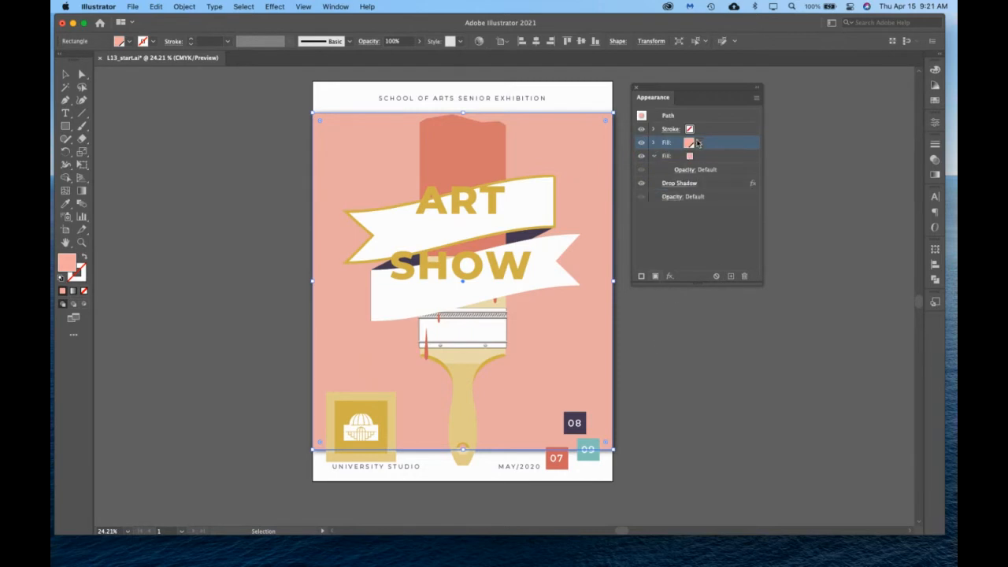
click(698, 143)
click(615, 161)
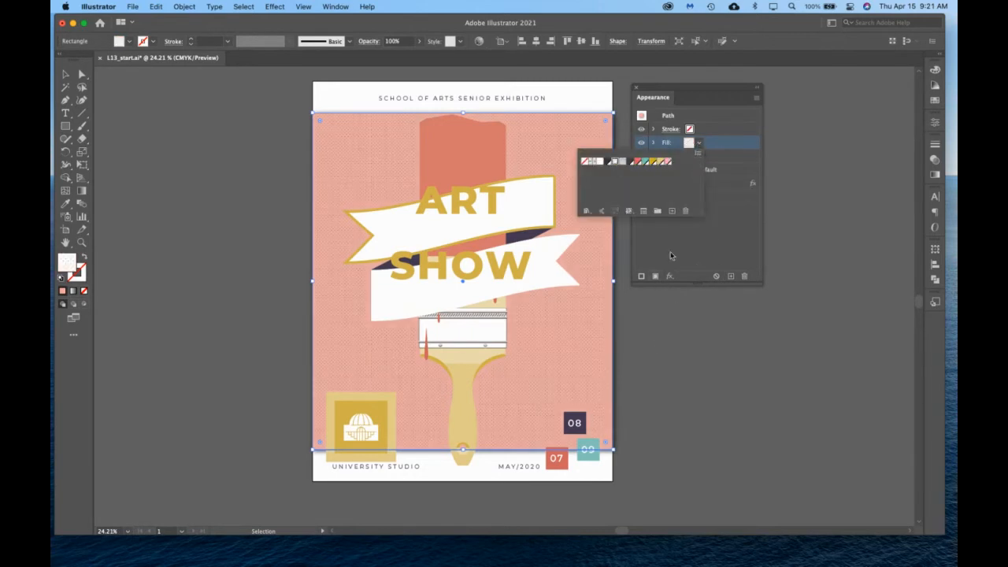
Toggle the visibility of the rectangle's pink fill off and on, and examine the dotted pattern over it up close.
click(640, 157)
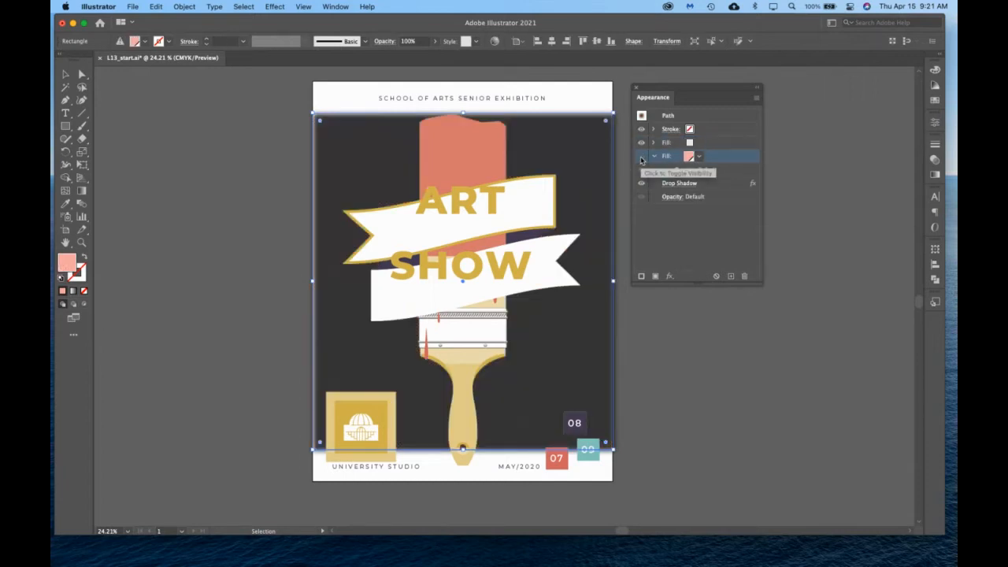
click(641, 157)
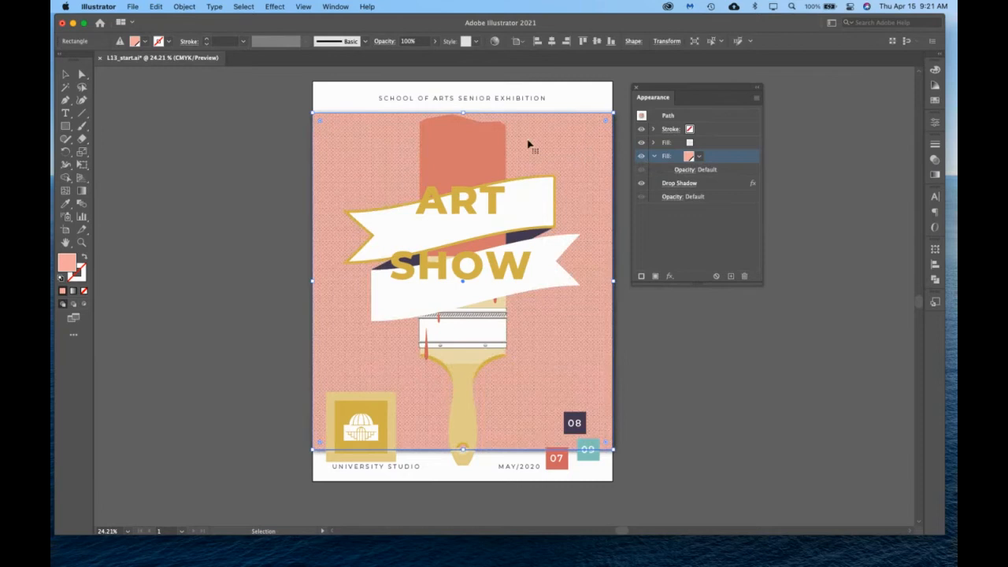
click(82, 242)
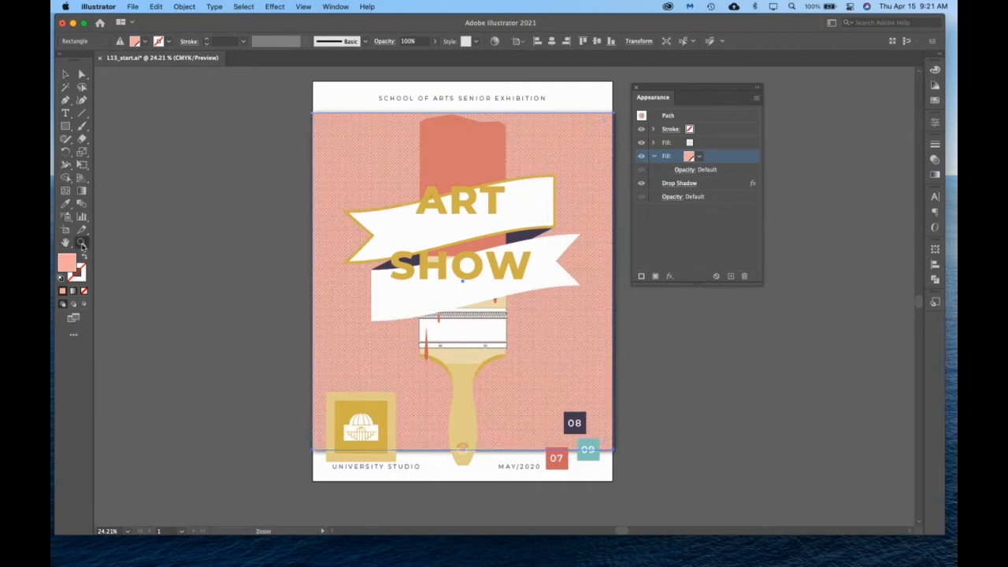
mouse_move(354, 142)
mouse_down()
mouse_move(502, 236)
mouse_move(605, 322)
mouse_move(430, 227)
mouse_move(448, 227)
mouse_up()
scroll(448, 227, right, 3)
scroll(447, 226, down, 3)
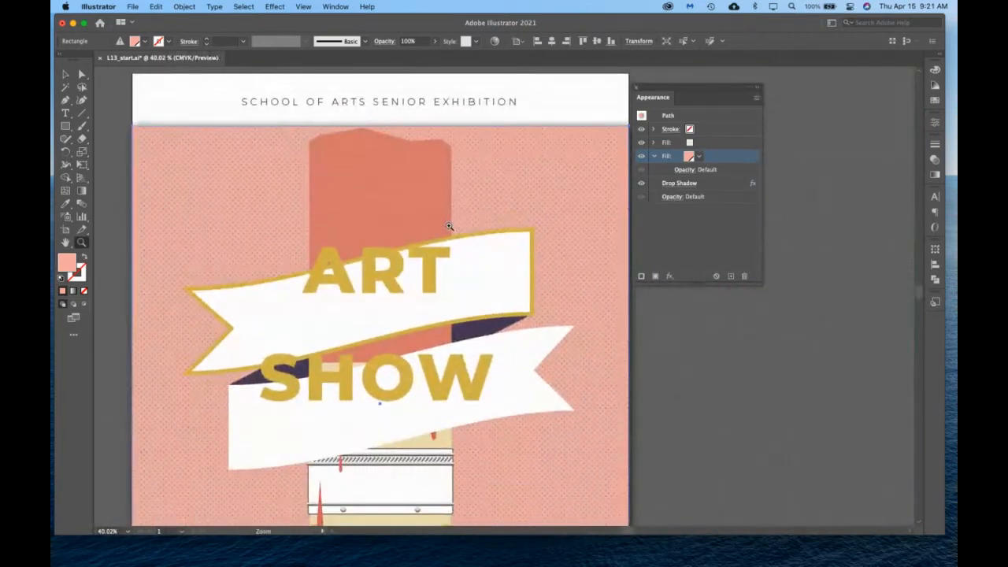
scroll(448, 226, down, 2)
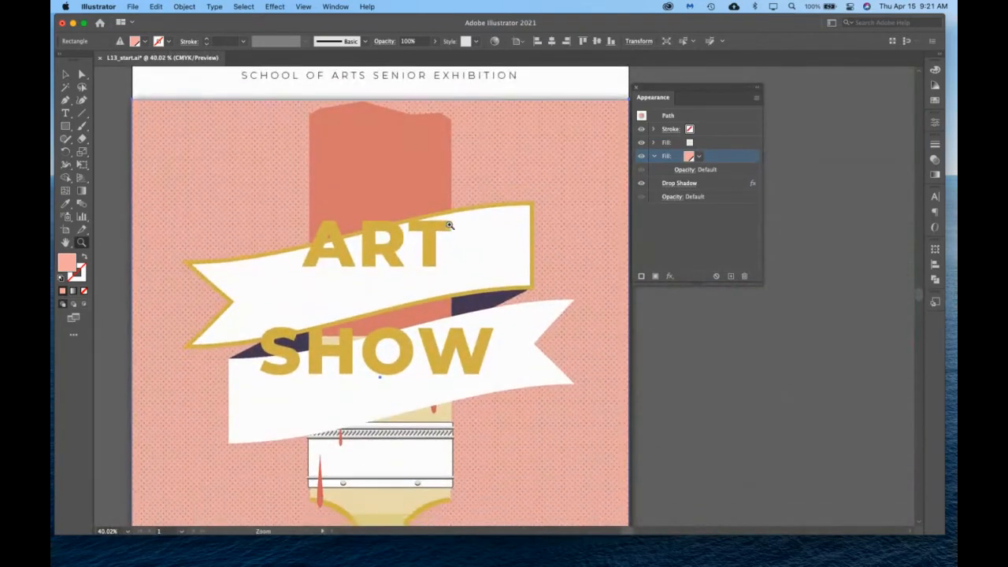
scroll(586, 203, left, 2)
scroll(586, 202, down, 3)
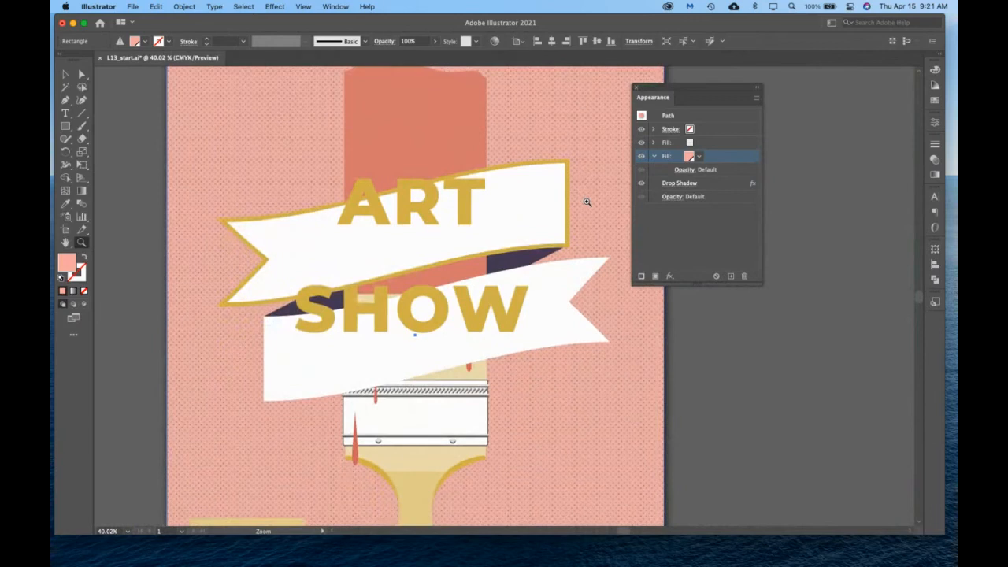
scroll(587, 202, up, 2)
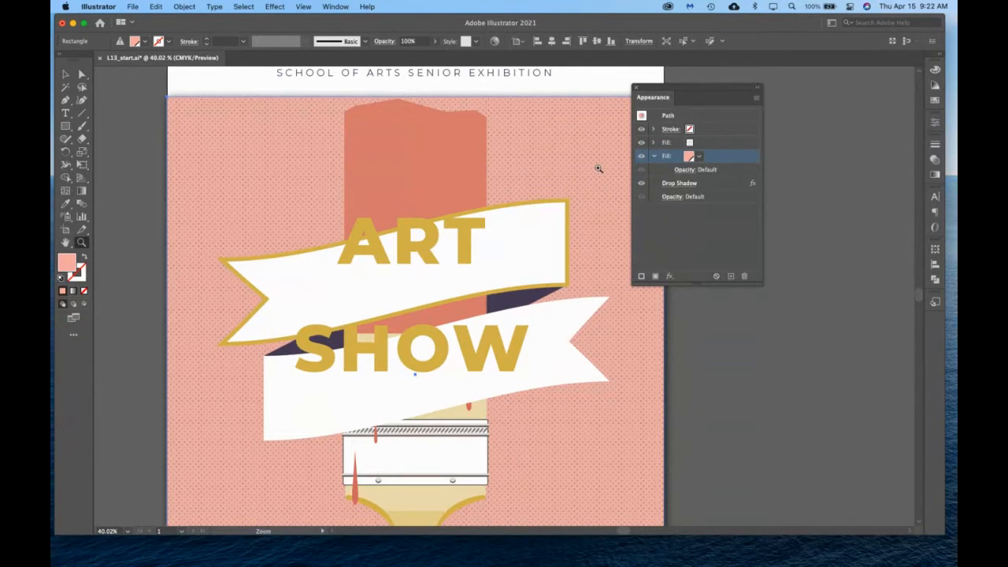
click(679, 144)
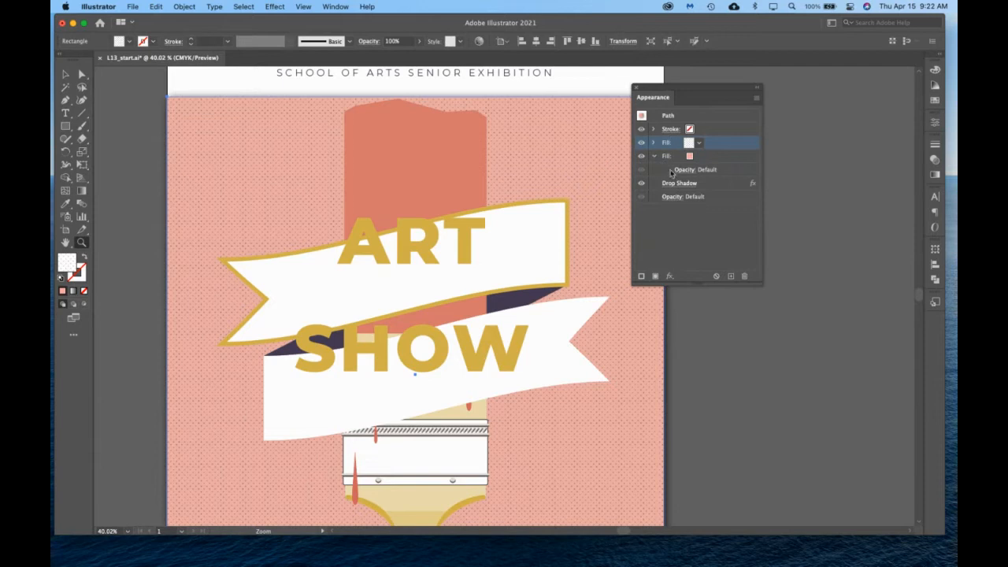
Select the ART SHOW type object and compare its Appearance attributes with those of its characters.
click(66, 74)
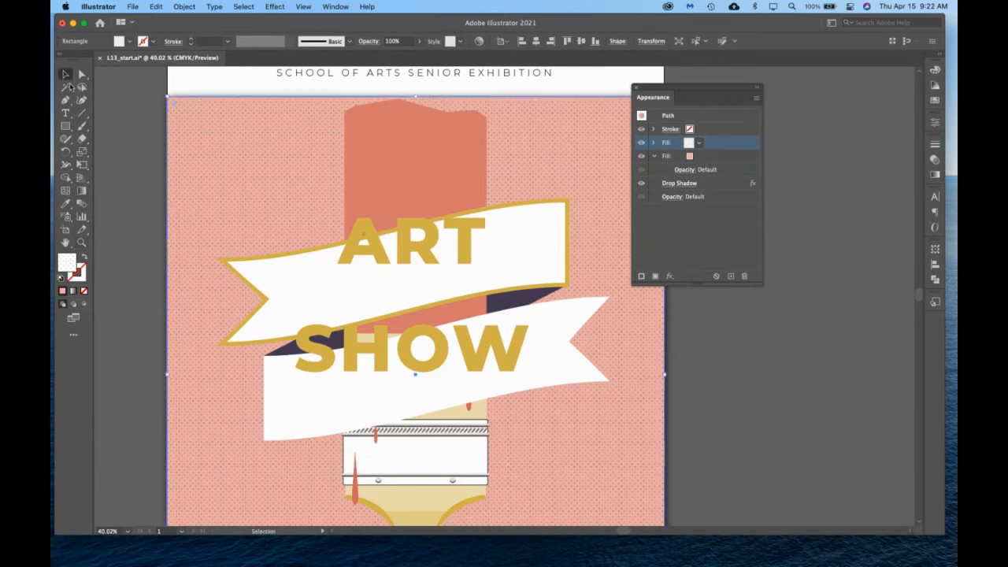
click(367, 263)
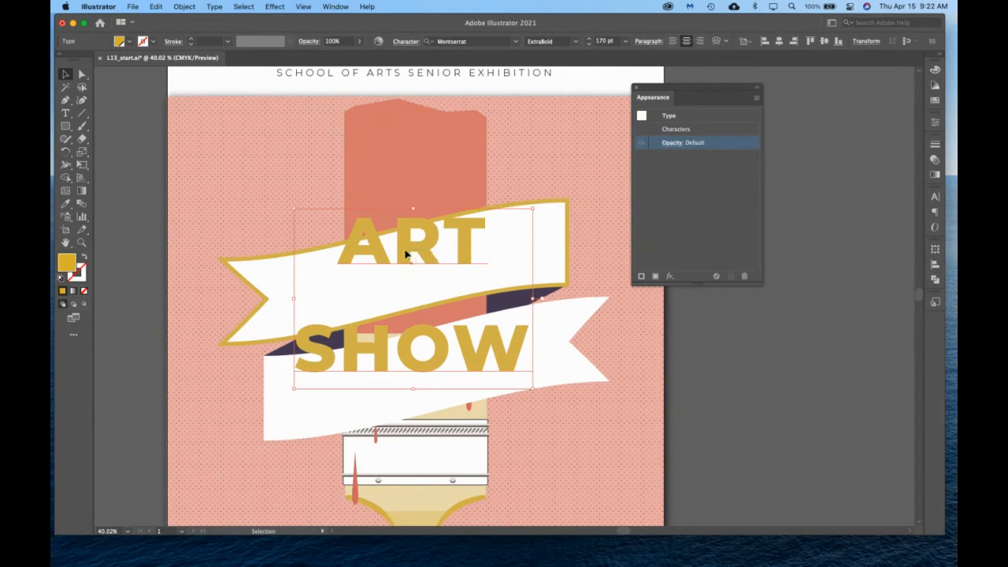
double_click(362, 252)
key(super+a)
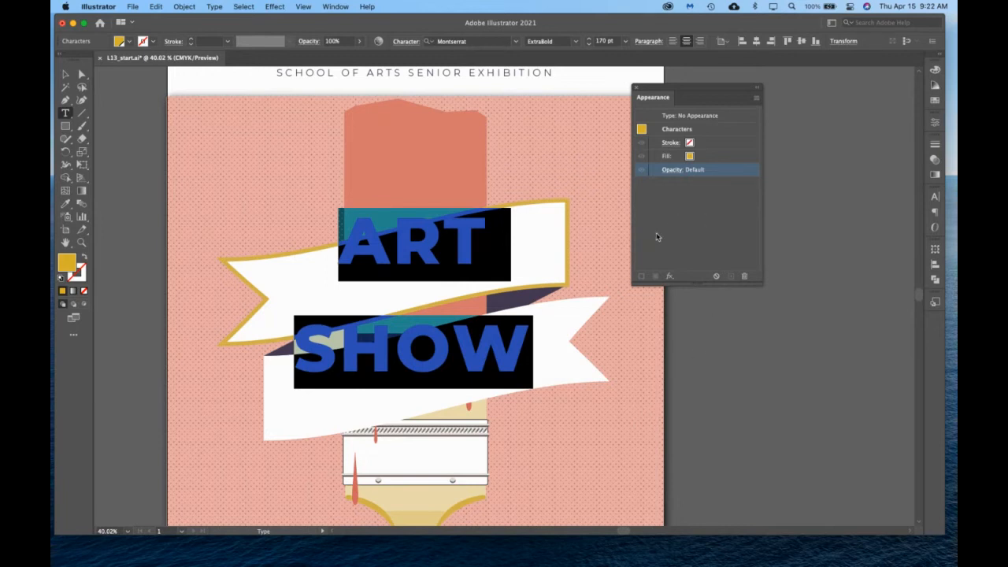
click(66, 75)
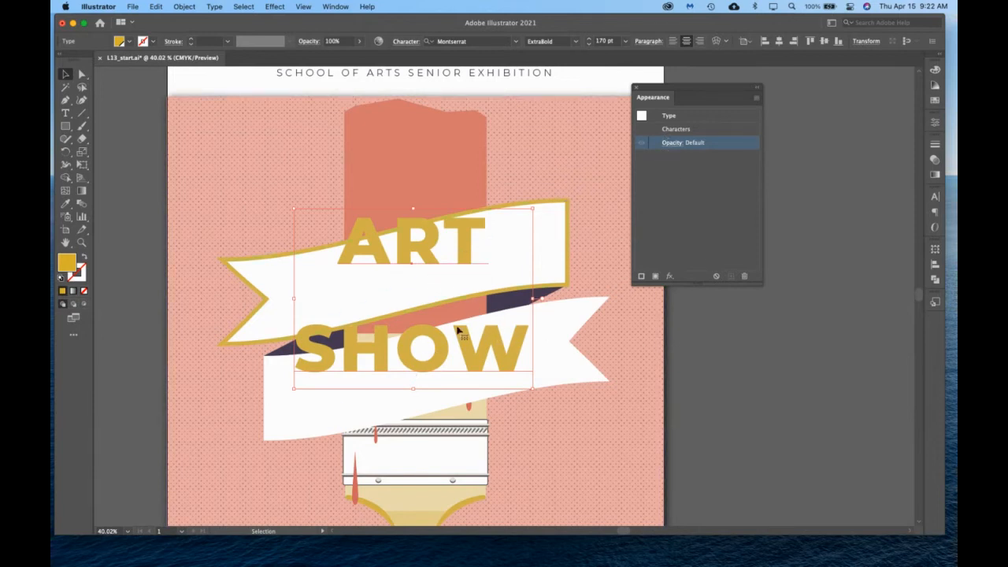
key(super+h)
double_click(429, 250)
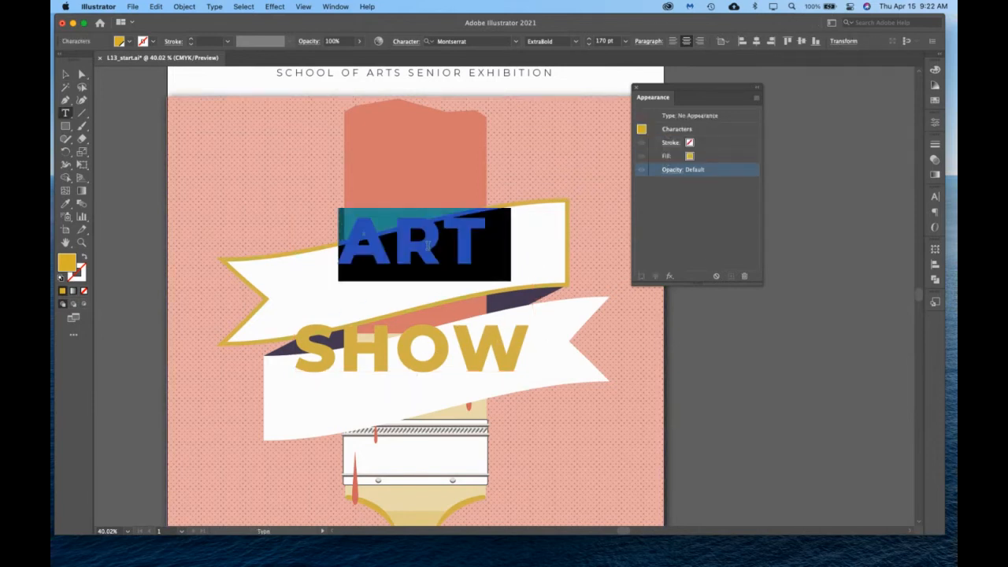
click(393, 244)
drag(343, 238, 522, 394)
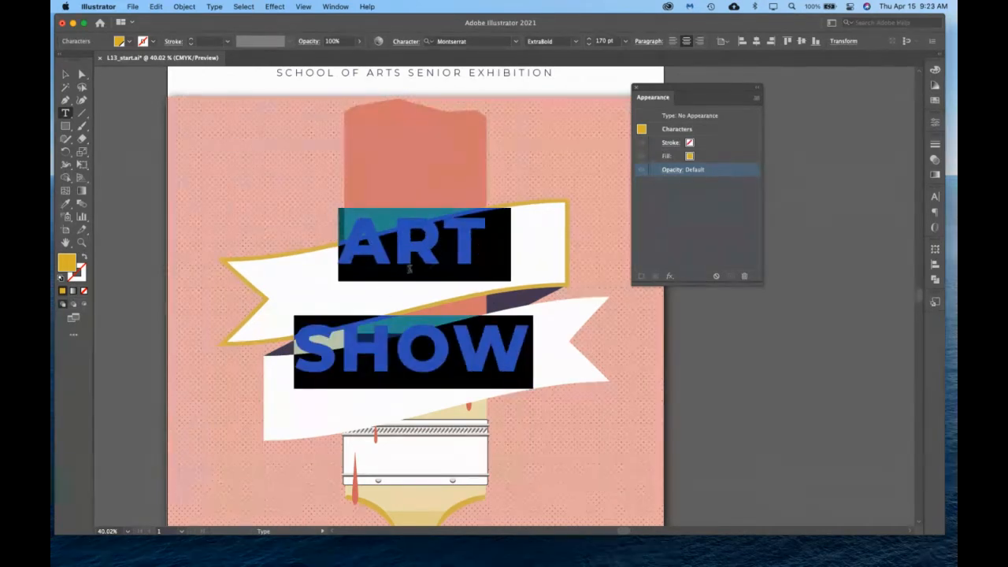
key(Escape)
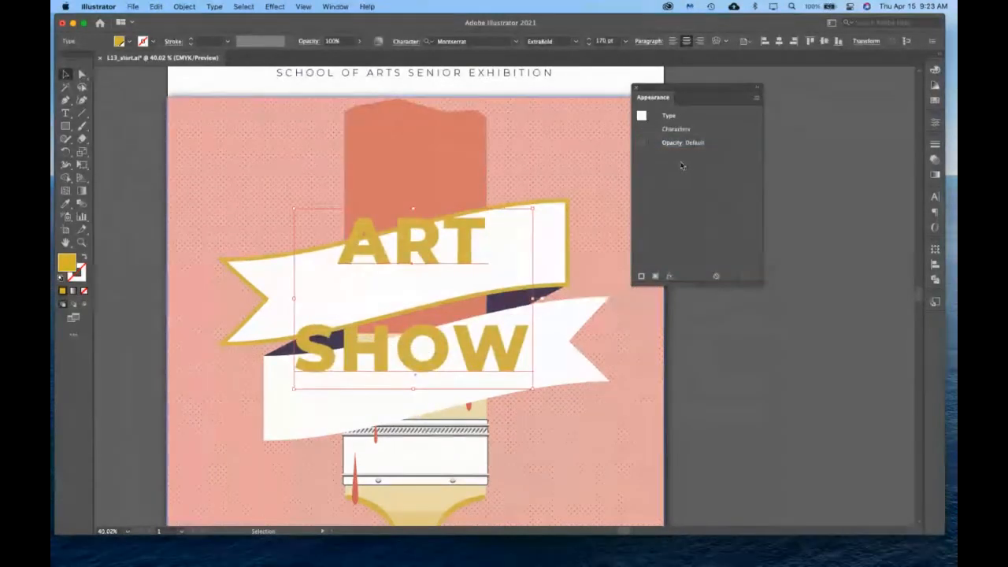
Add a fill to the ART SHOW type object and color it with the gold swatch.
click(671, 143)
click(731, 222)
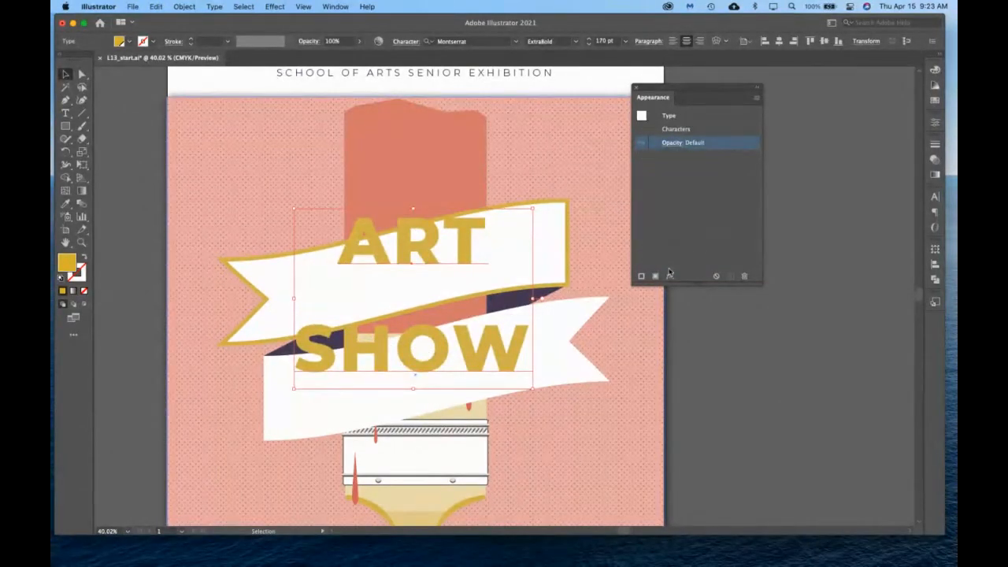
click(656, 276)
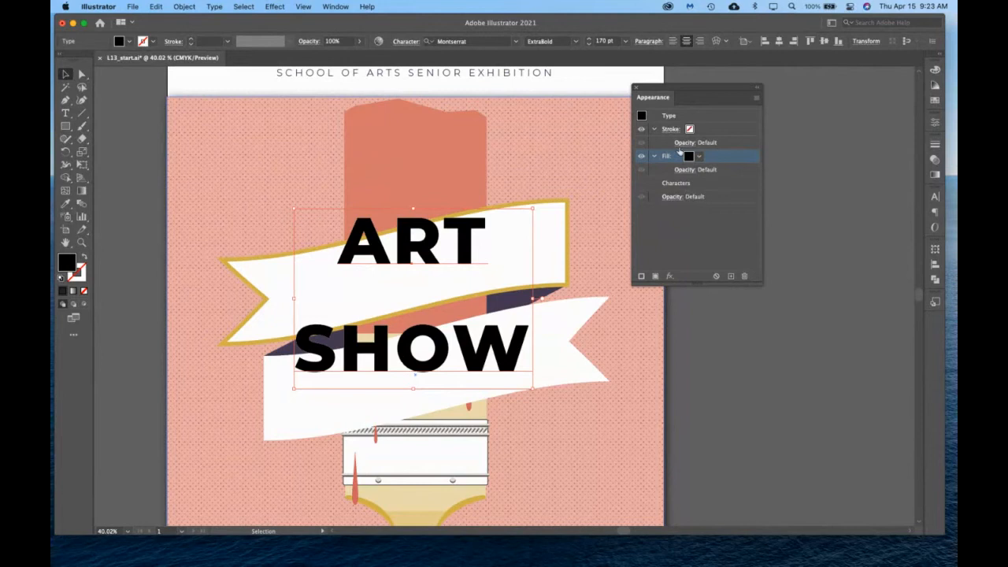
click(697, 156)
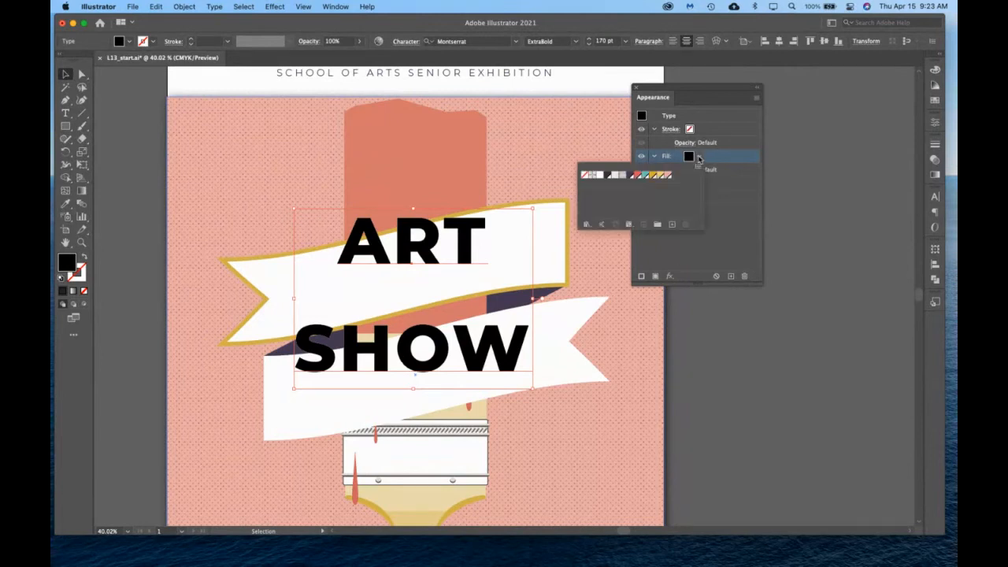
click(654, 174)
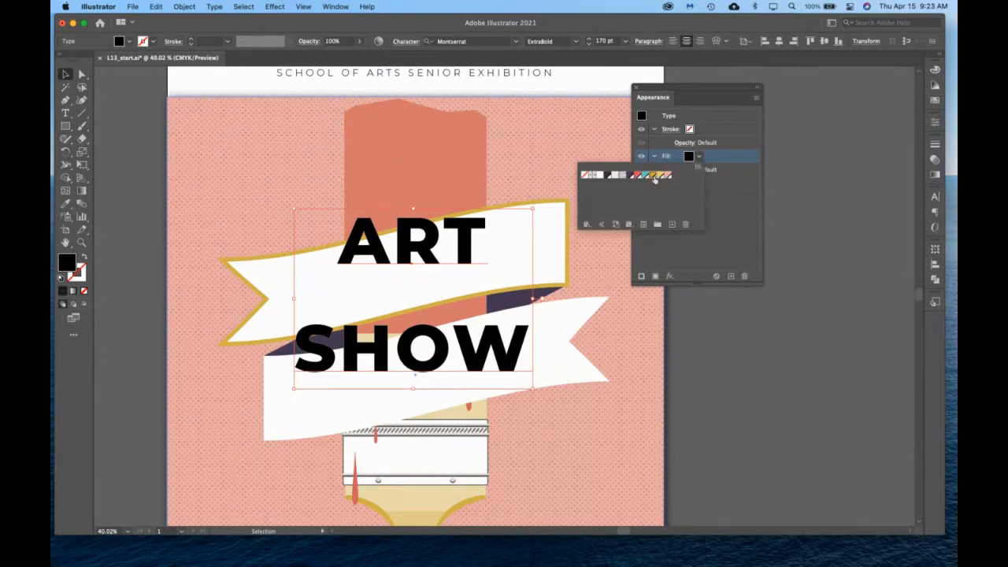
Add a second fill above the gold one on the ART SHOW type and apply the gray speckled pattern swatch.
click(655, 277)
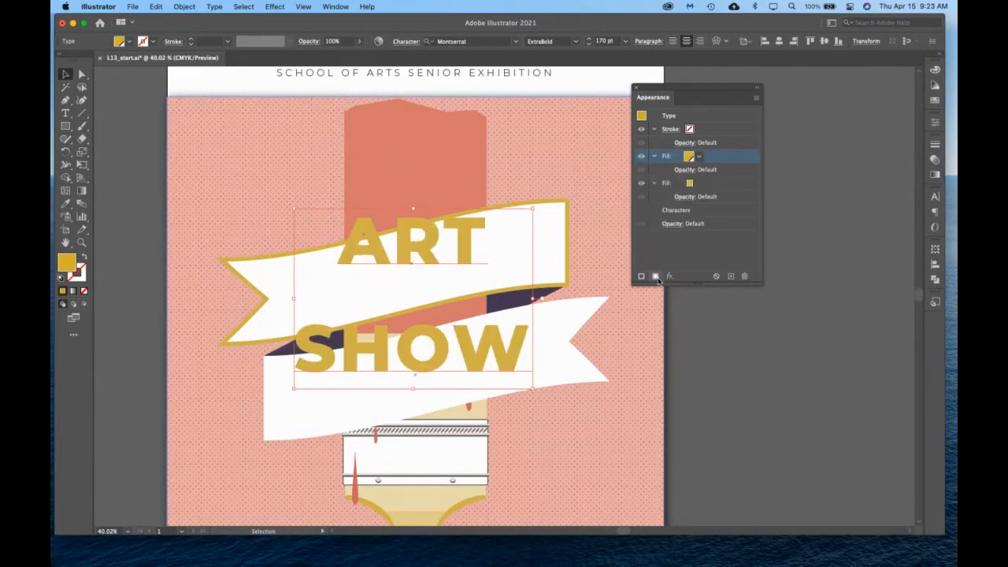
click(698, 156)
click(621, 177)
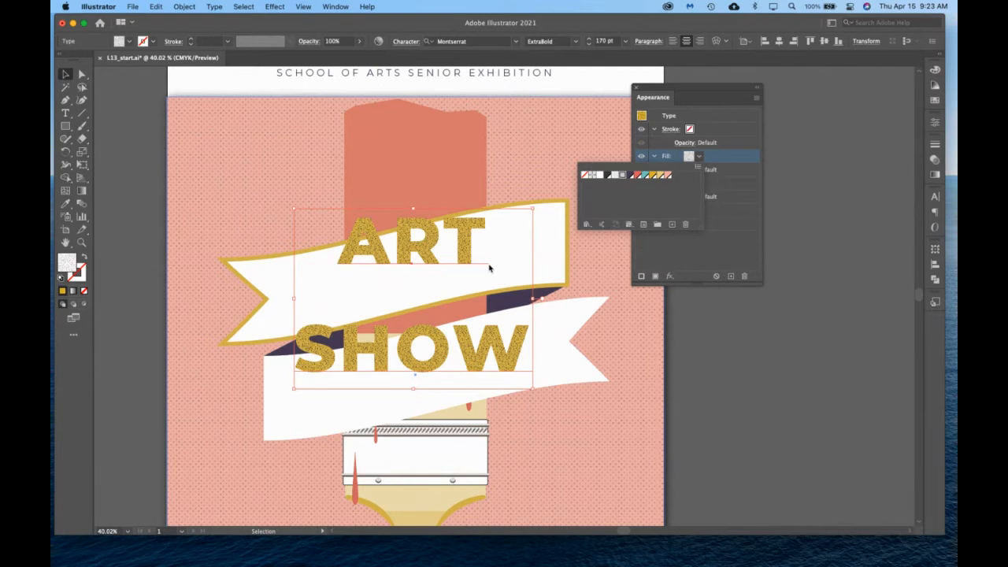
click(733, 255)
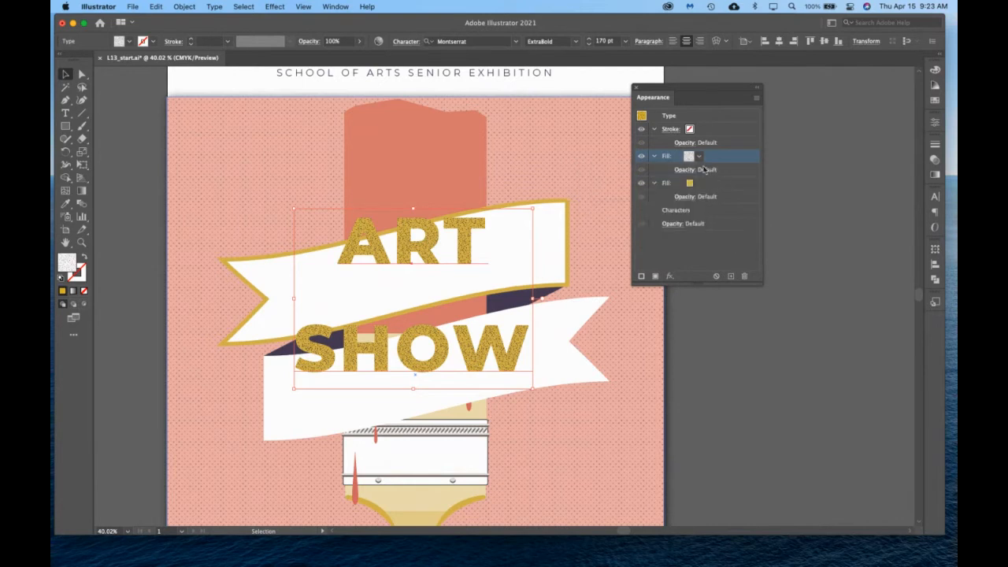
Set the opacity of the ART SHOW type's speckled pattern fill to 33%.
click(655, 156)
click(654, 157)
click(654, 157)
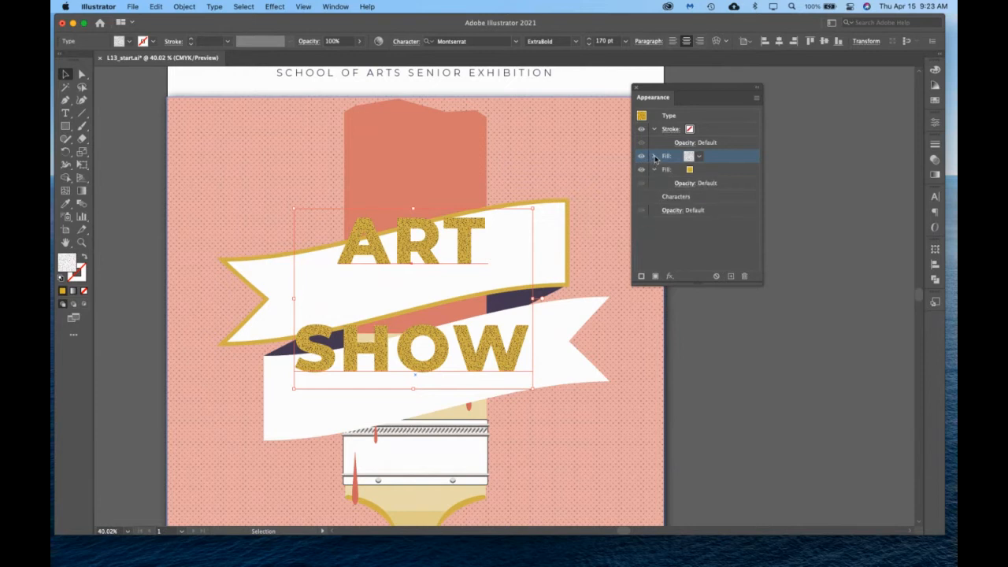
click(654, 156)
click(684, 169)
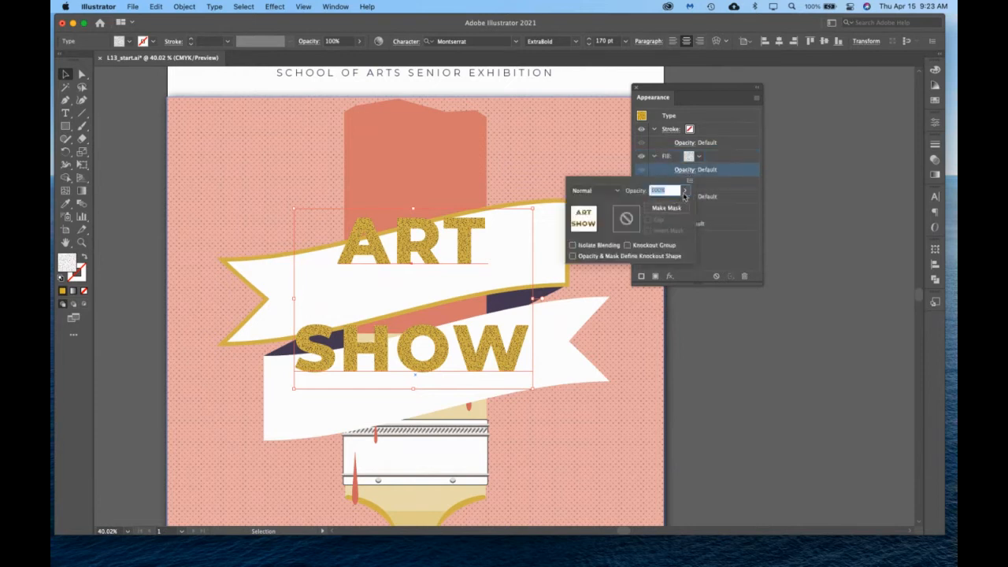
click(684, 191)
drag(684, 206, 662, 206)
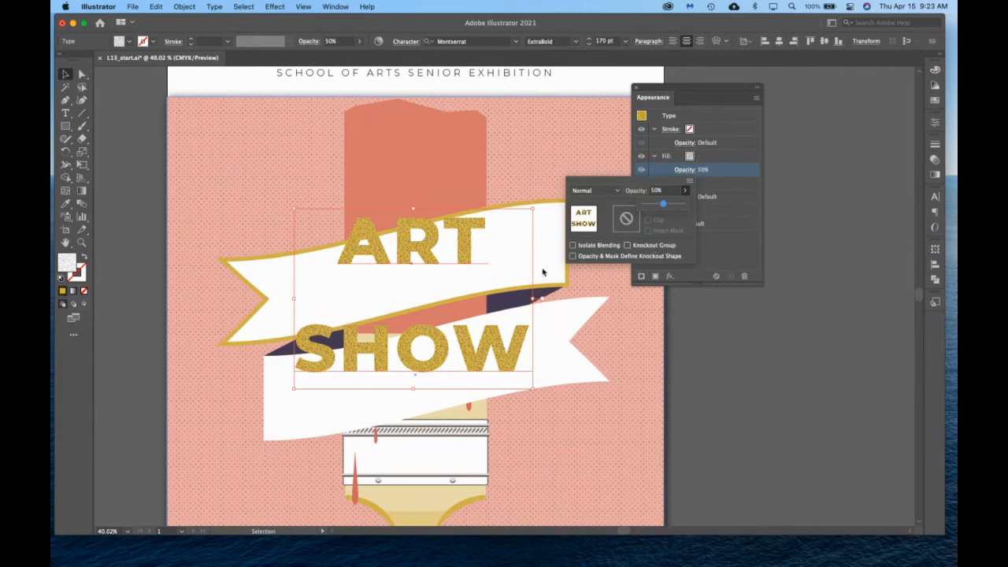
drag(662, 206, 655, 207)
click(718, 253)
key(Return)
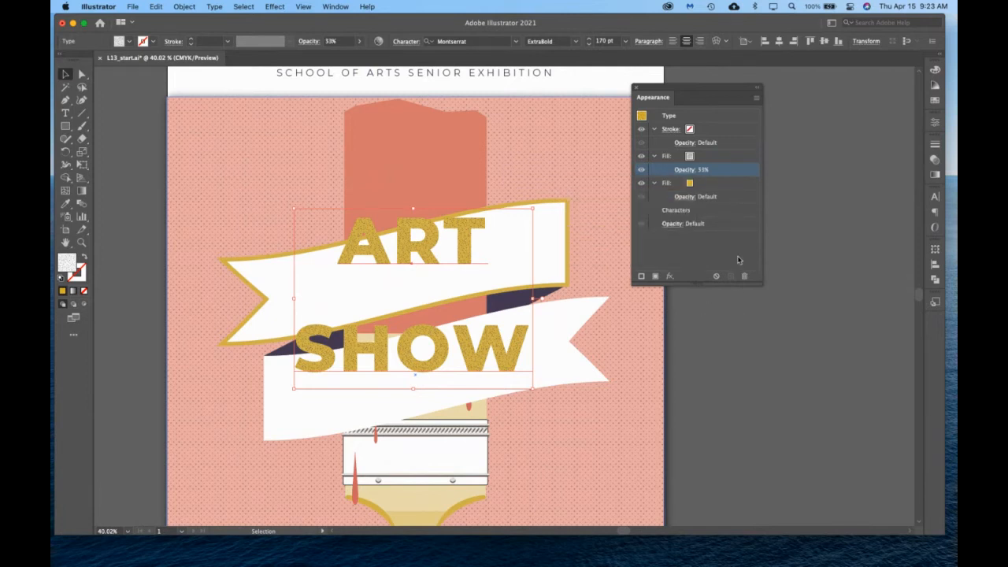
Give the ART SHOW type a teal stroke with a weight of 5 pt.
scroll(540, 285, down, 2)
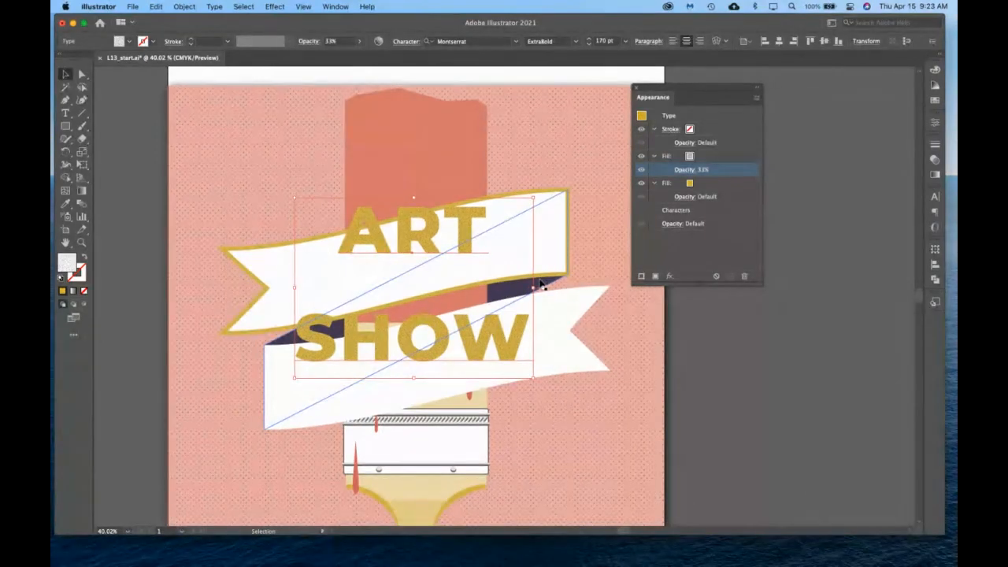
click(689, 131)
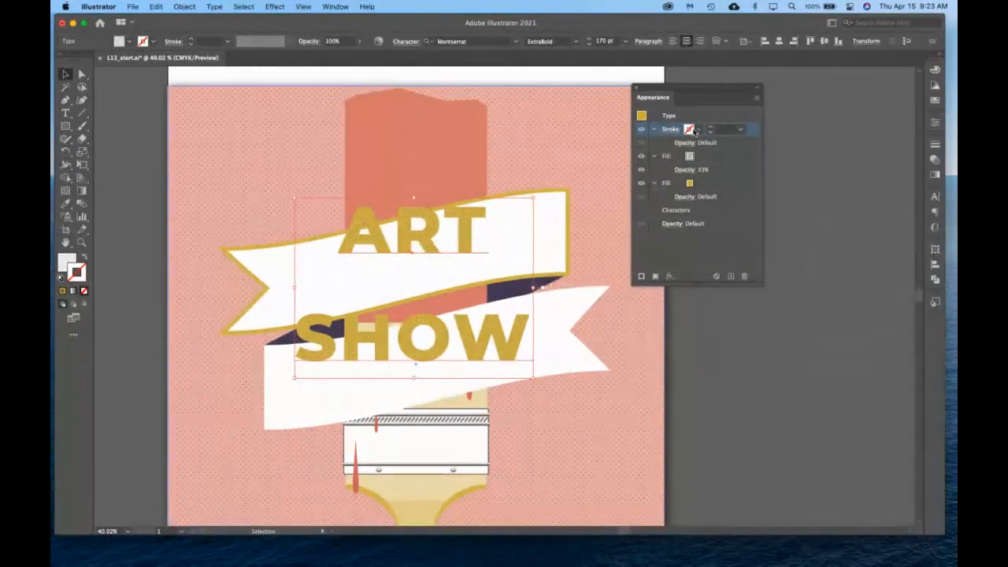
click(693, 132)
click(645, 149)
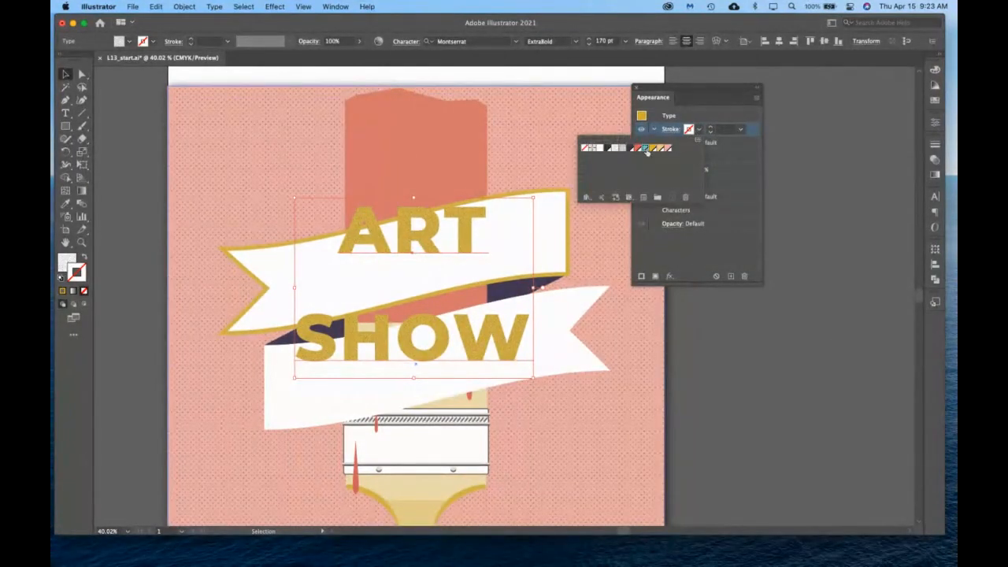
click(711, 127)
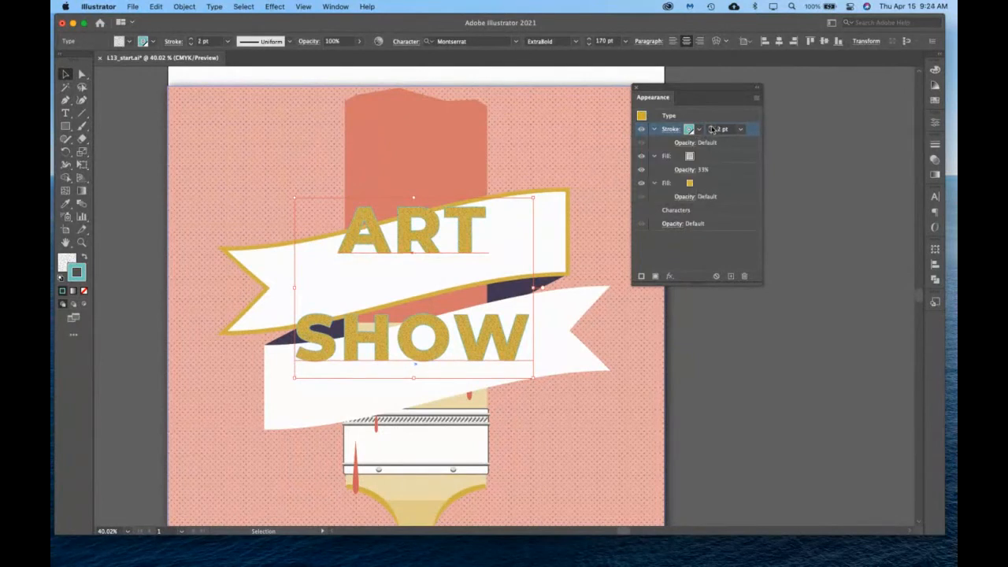
click(711, 128)
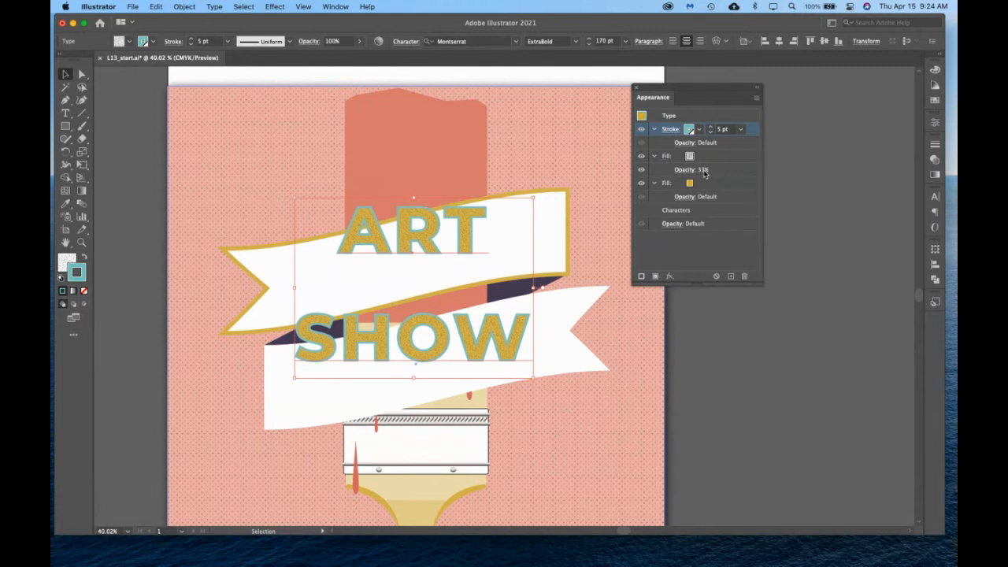
Add a second stroke above the teal one on the ART SHOW type and color it white.
click(642, 277)
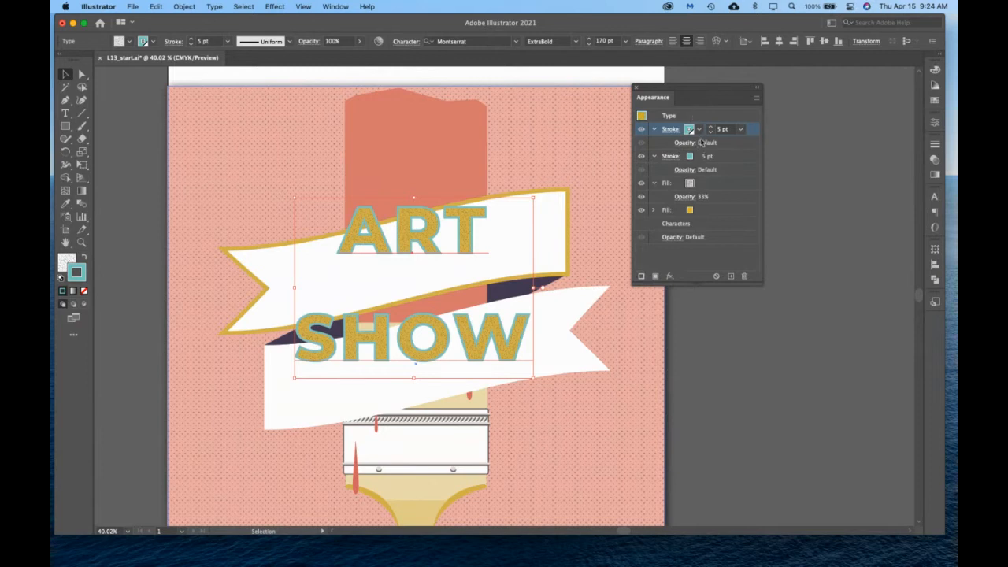
click(690, 129)
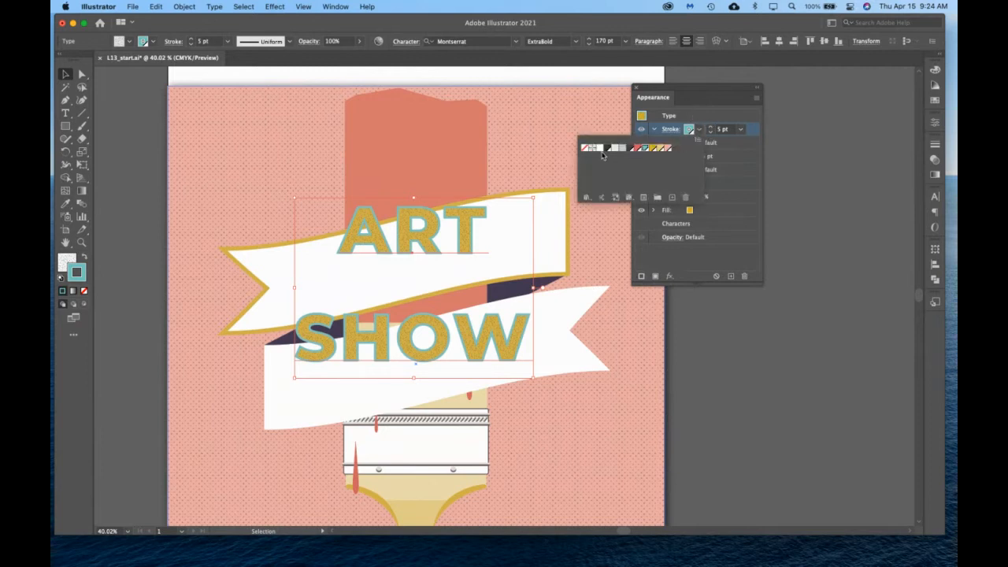
click(601, 150)
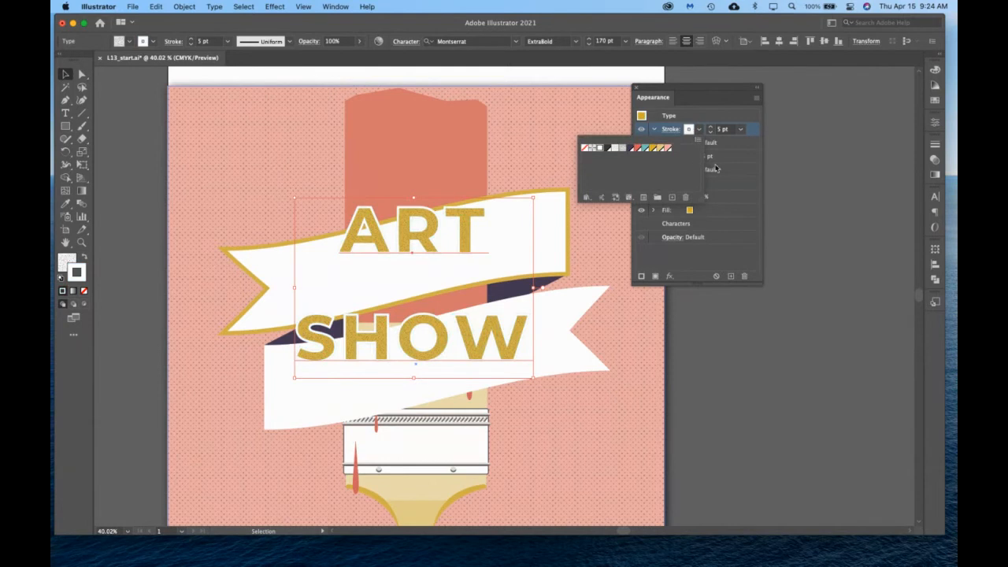
click(736, 213)
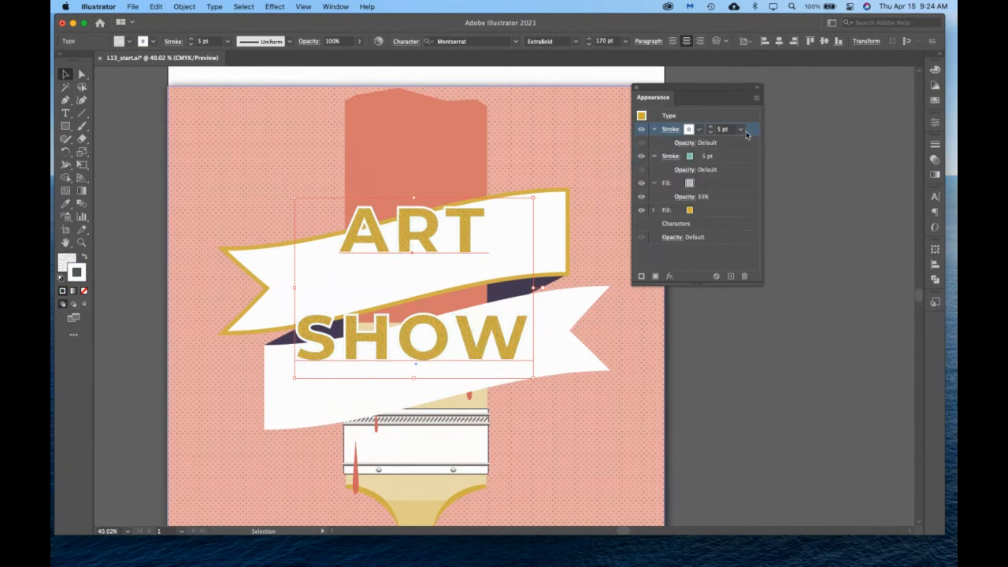
Set the weight of the ART SHOW type's white stroke to 3 pt.
click(710, 132)
click(712, 132)
click(712, 132)
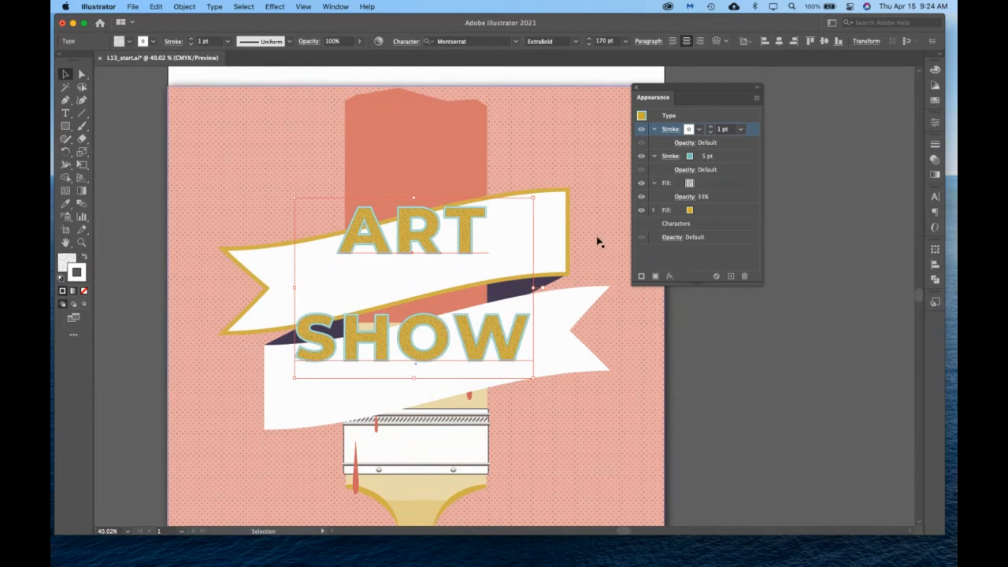
click(699, 130)
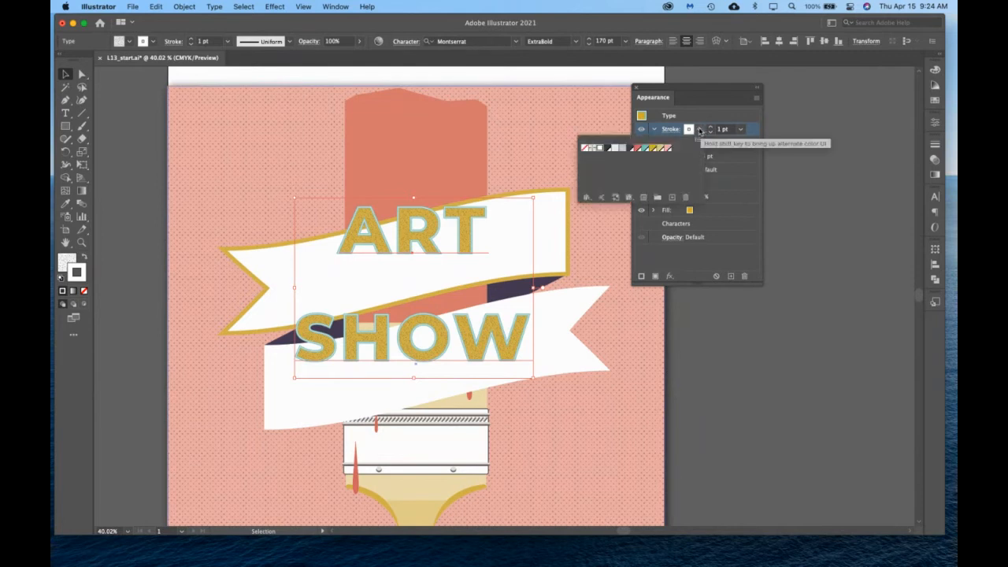
click(699, 130)
click(712, 129)
click(712, 128)
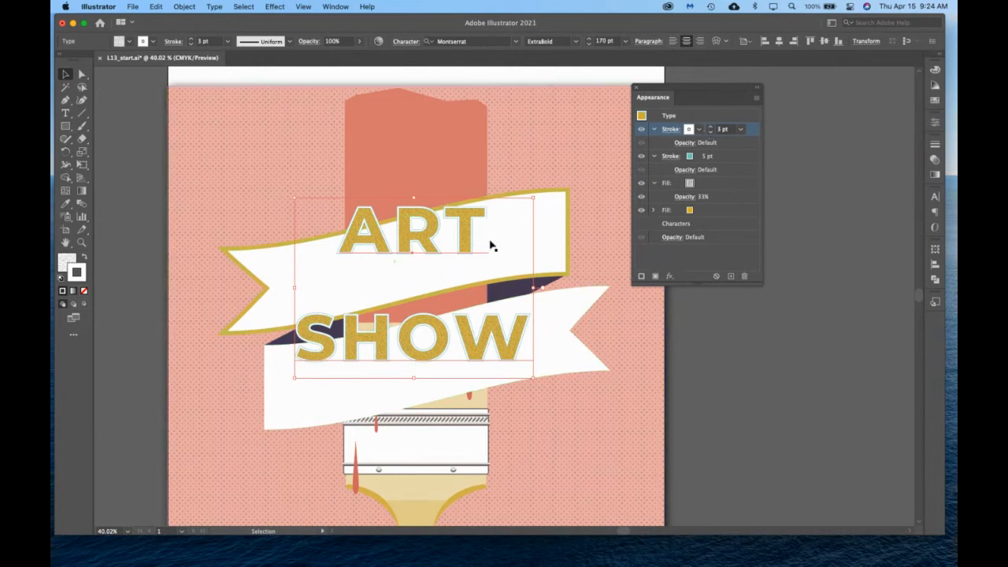
Examine the layered strokes and fills of the ART SHOW title up close and within the whole poster.
click(81, 243)
drag(378, 222, 508, 262)
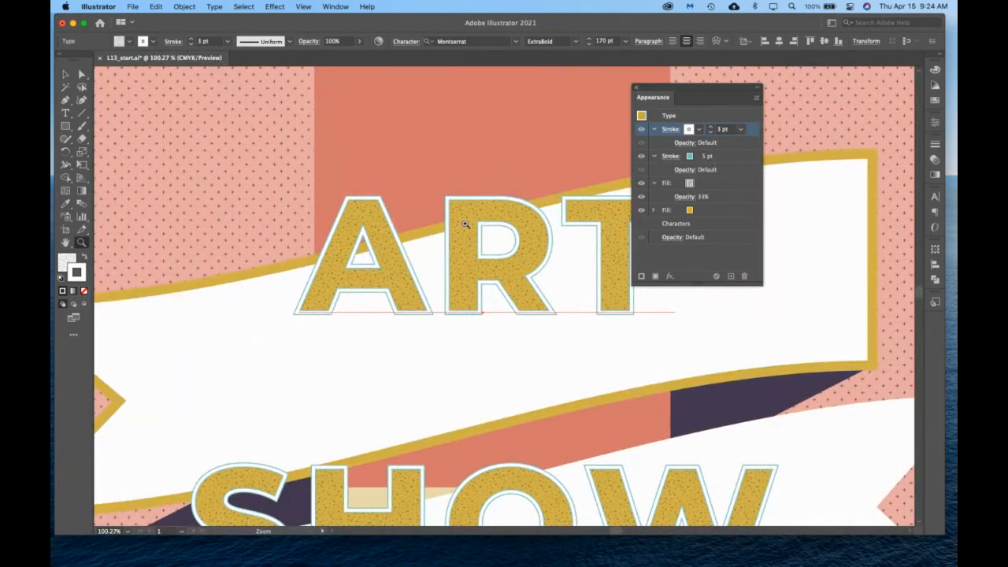
drag(422, 211, 303, 175)
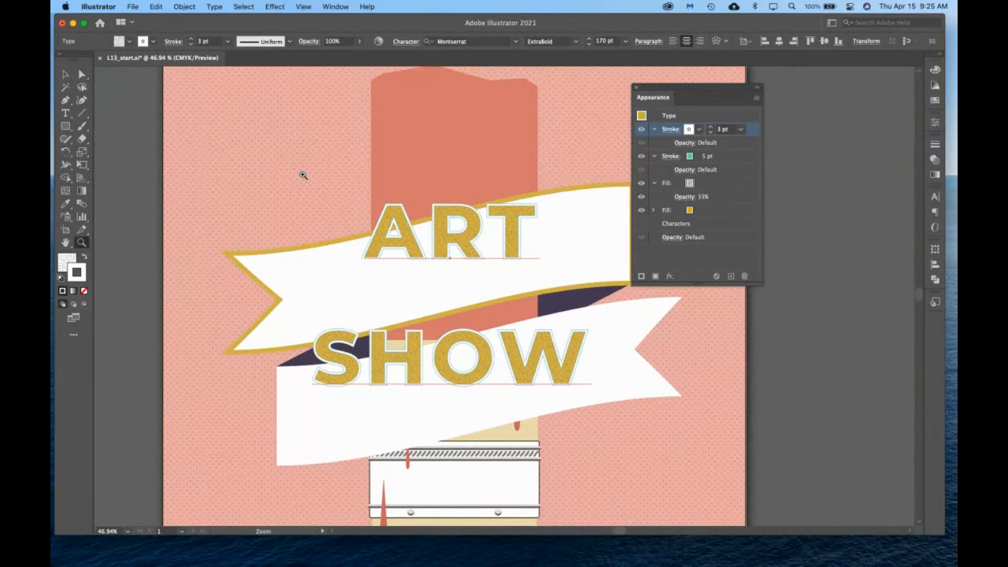
scroll(411, 220, down, 3)
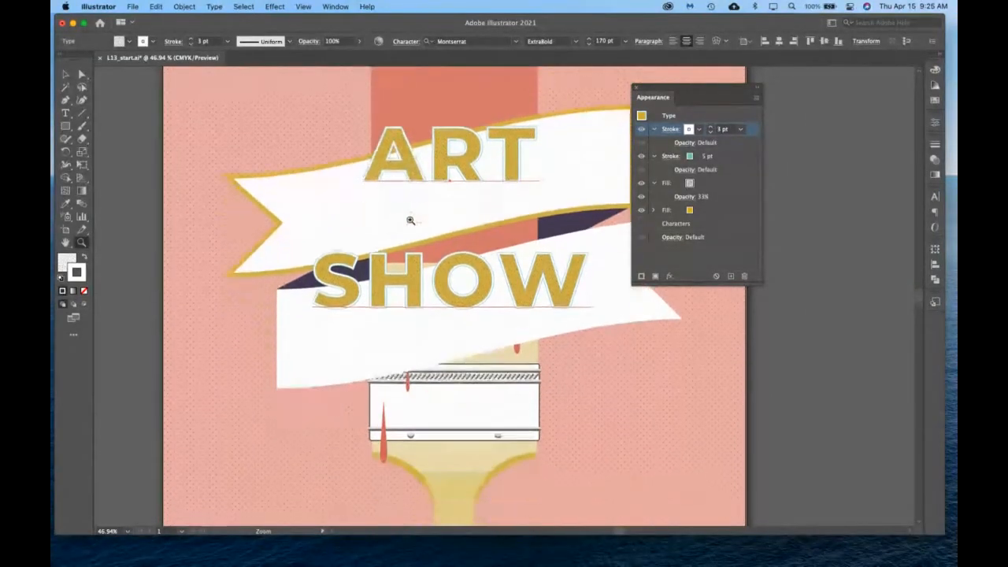
scroll(410, 220, down, 2)
scroll(410, 220, up, 3)
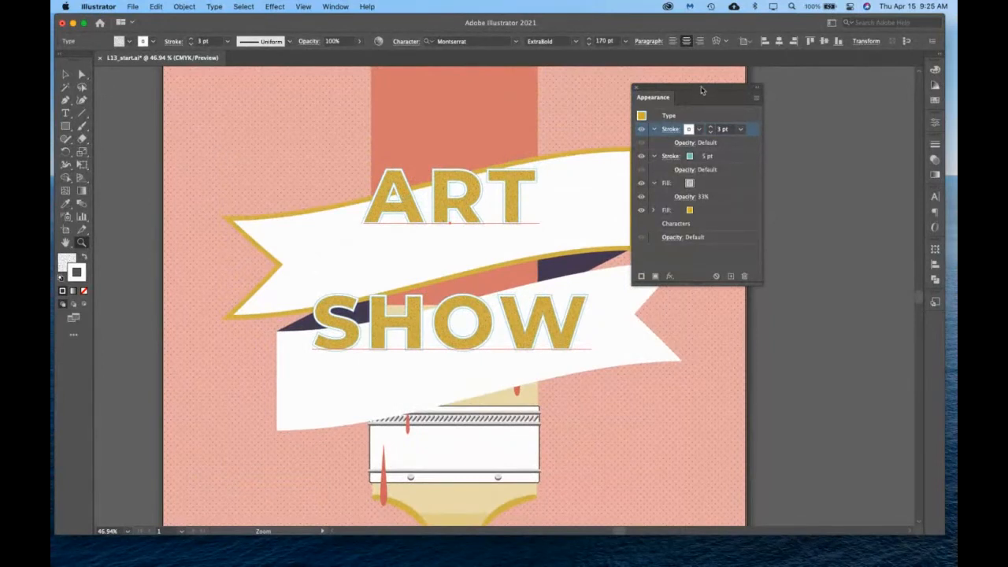
drag(701, 90, 843, 78)
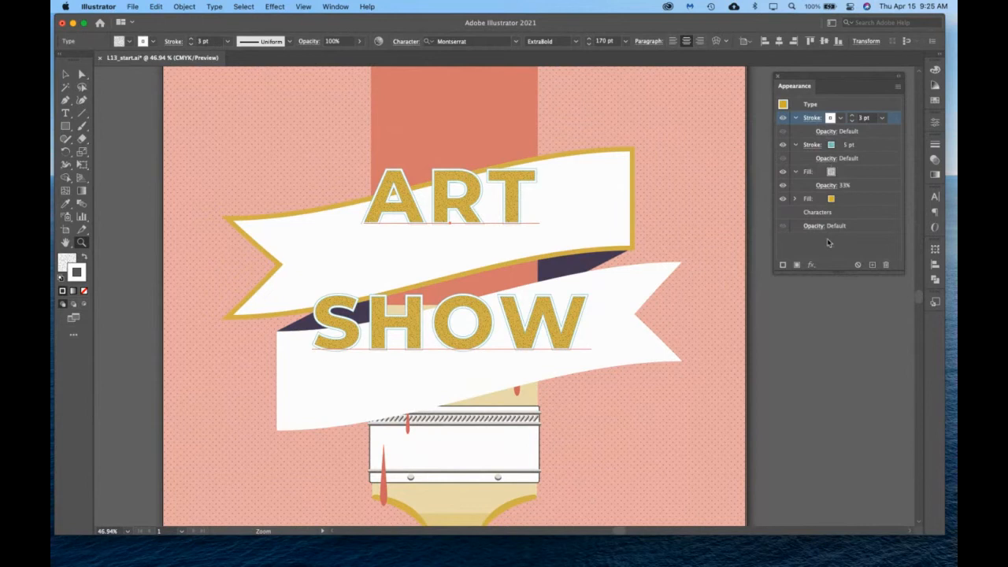
click(66, 77)
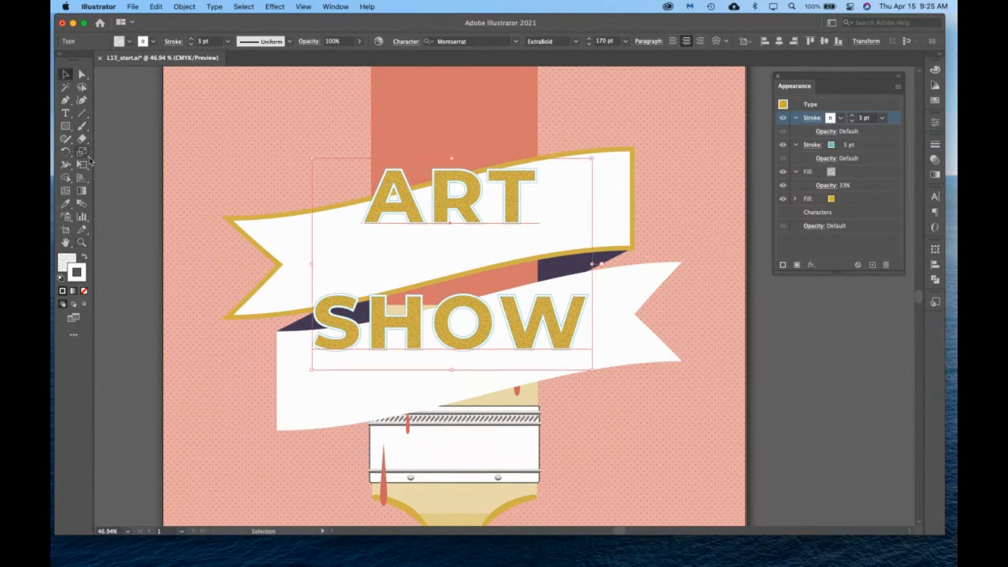
click(81, 242)
key(super+0)
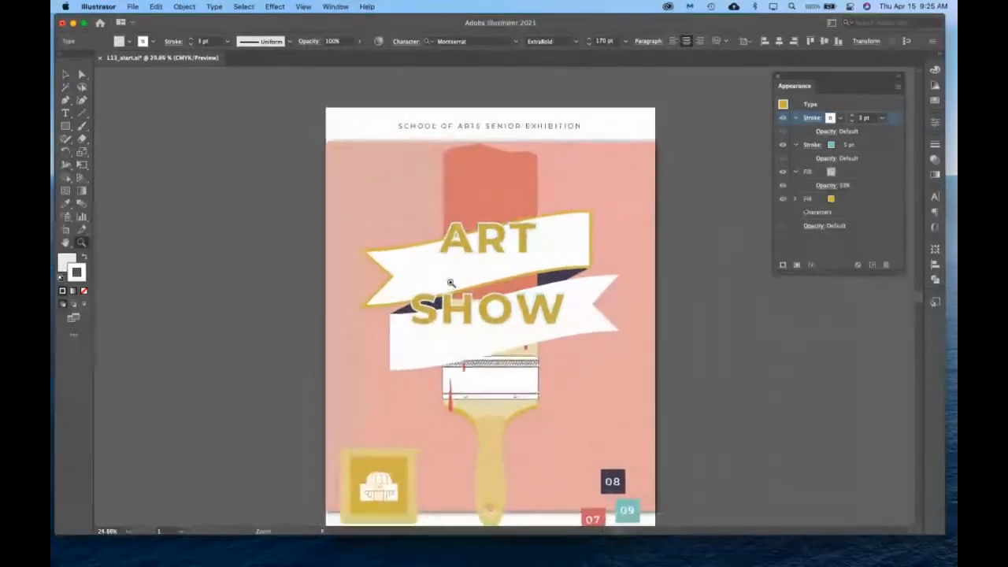
scroll(452, 283, down, 1)
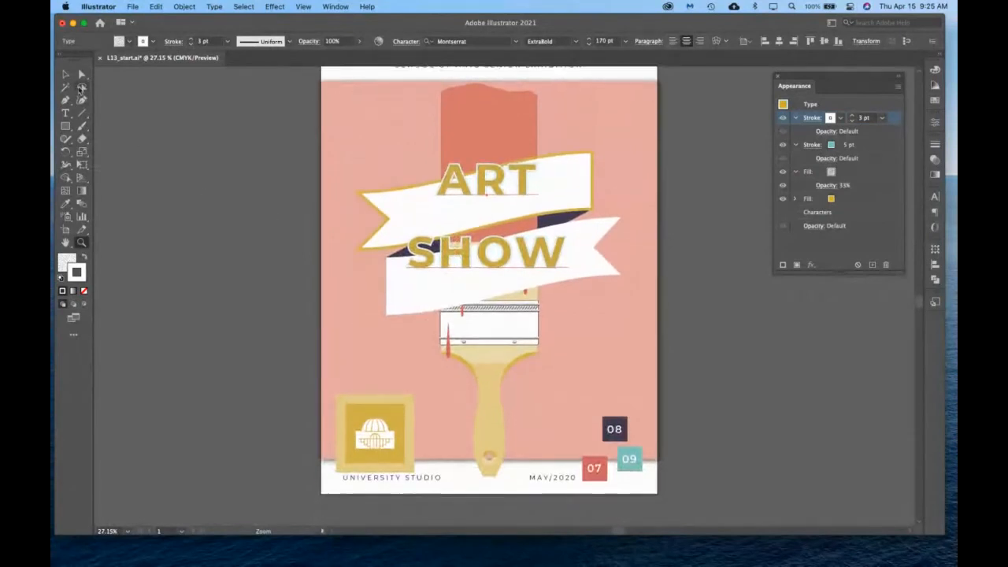
click(66, 75)
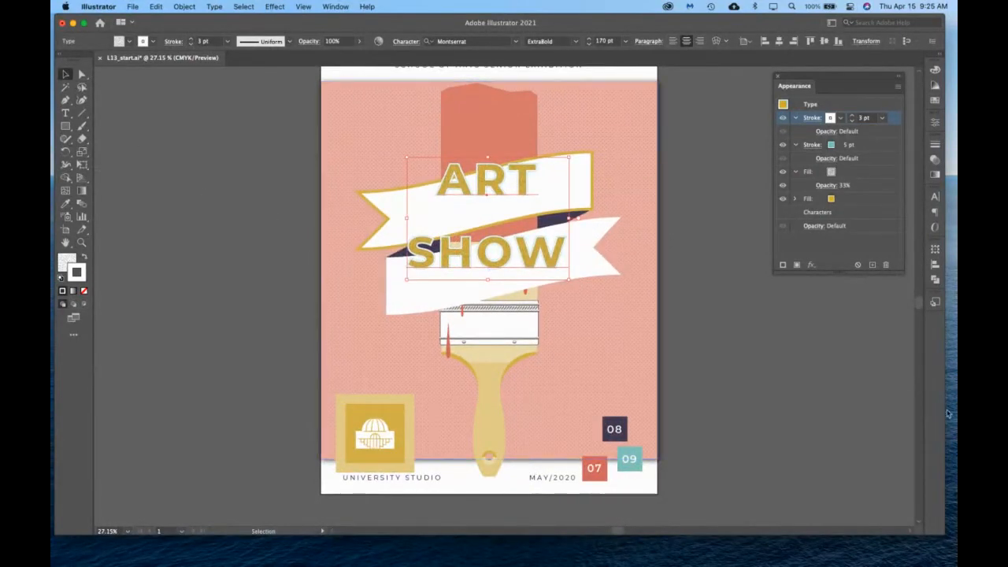
Select the paintbrush handle group and look through the Illustrator and Photoshop effect categories available for it.
click(487, 386)
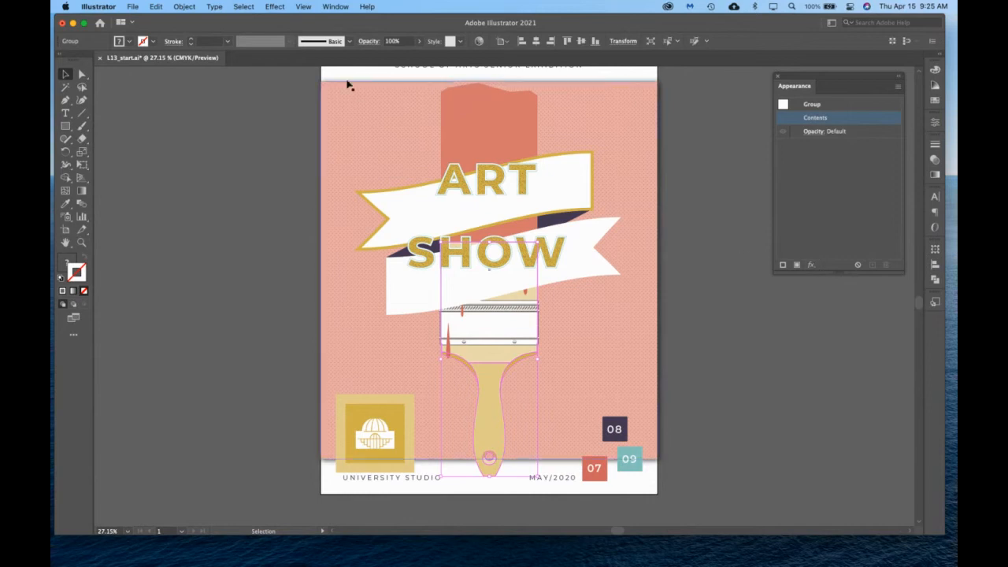
click(274, 6)
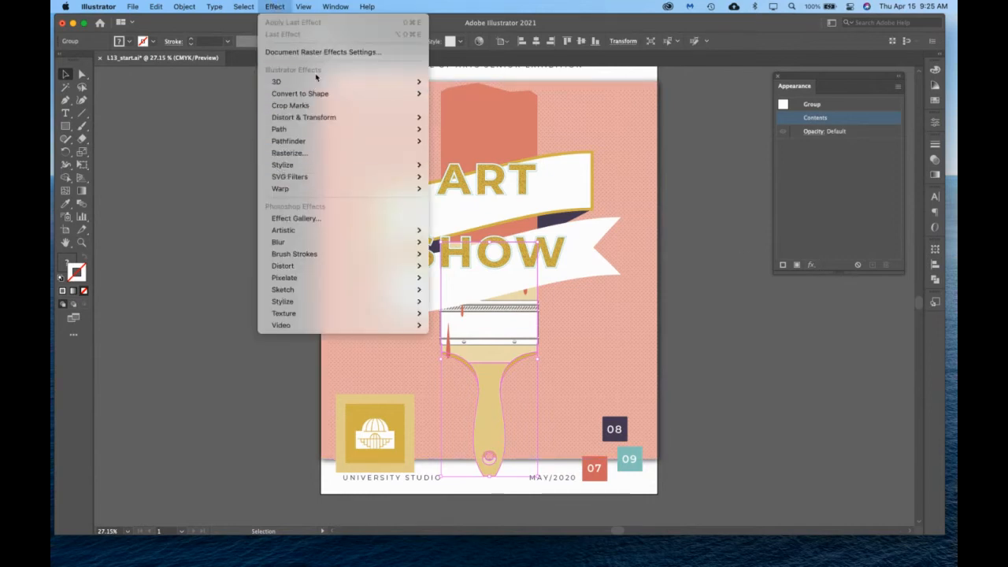
mouse_move(321, 84)
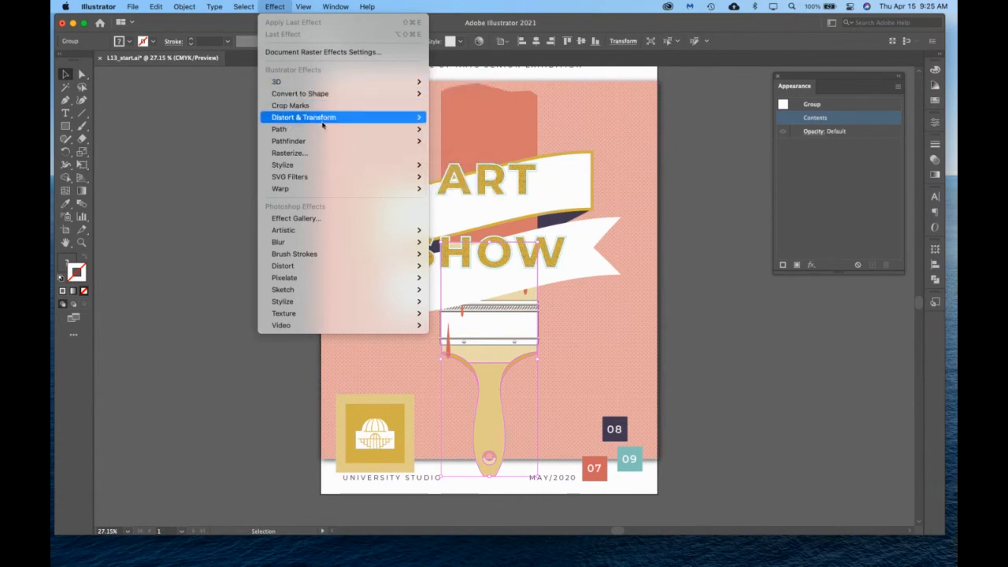
mouse_move(322, 120)
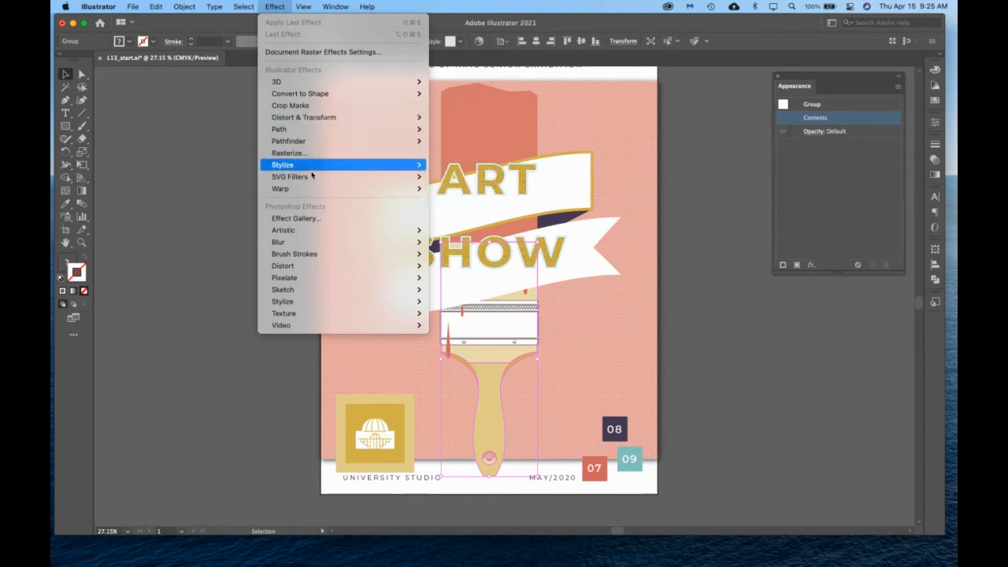
mouse_move(306, 233)
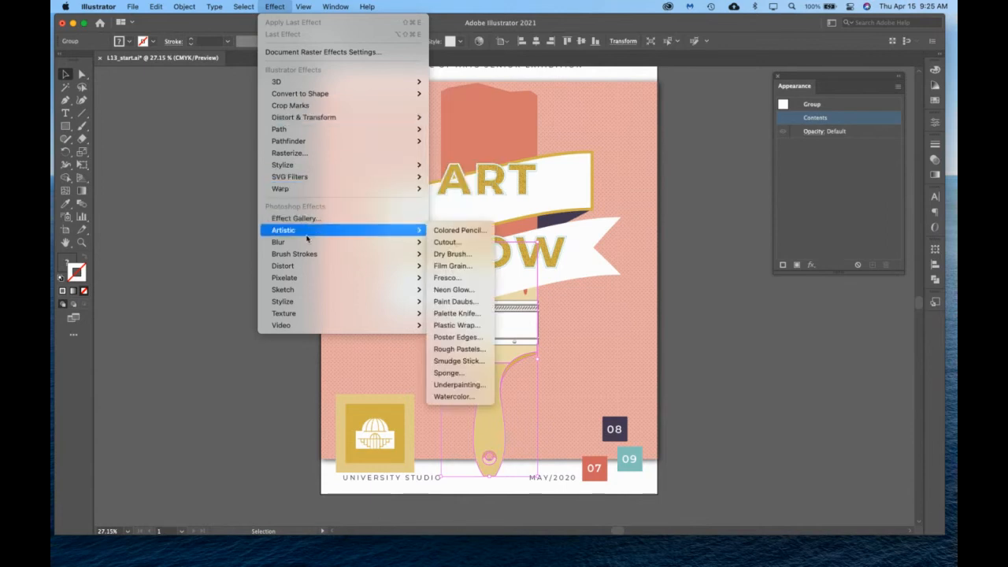
mouse_move(307, 267)
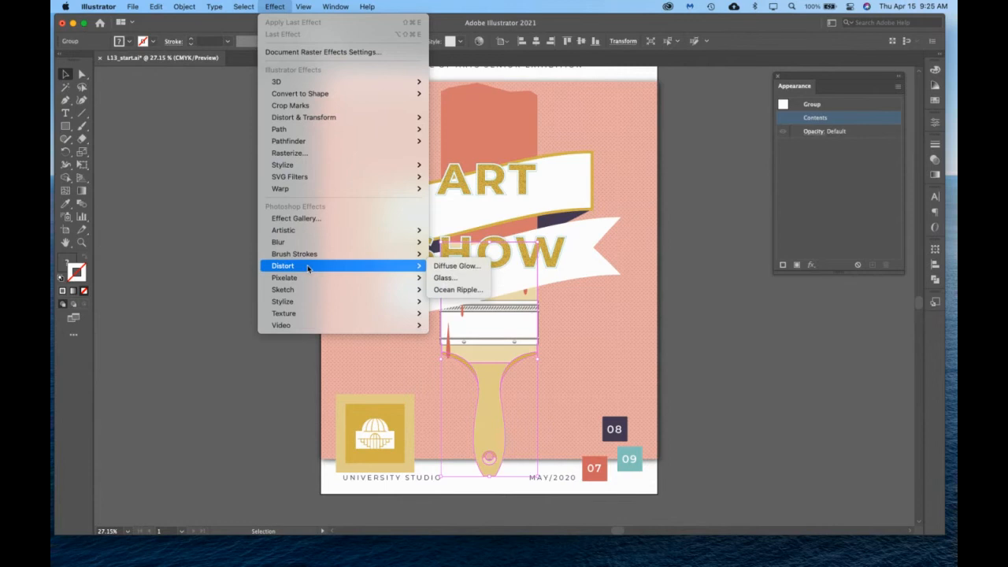
mouse_move(310, 189)
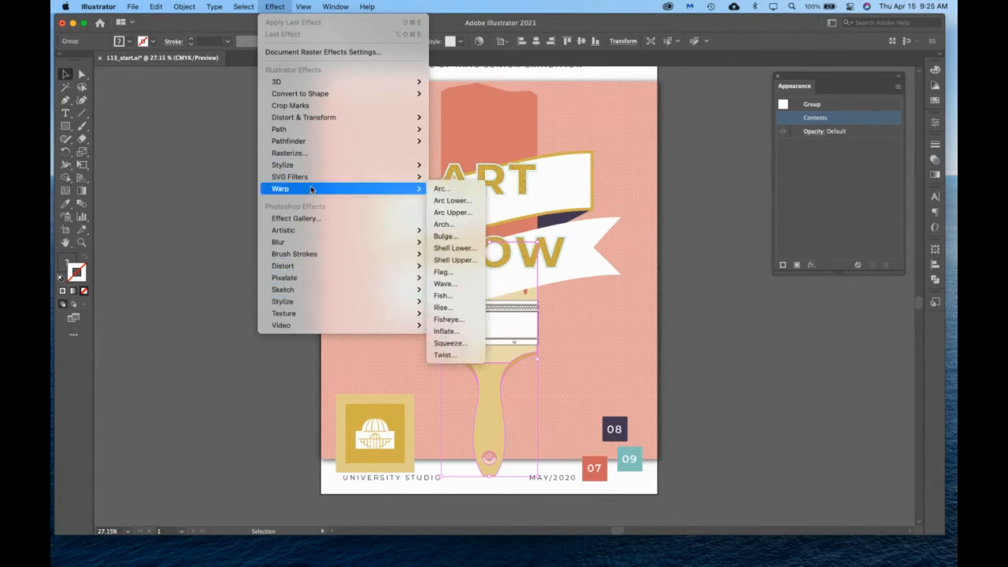
mouse_move(311, 168)
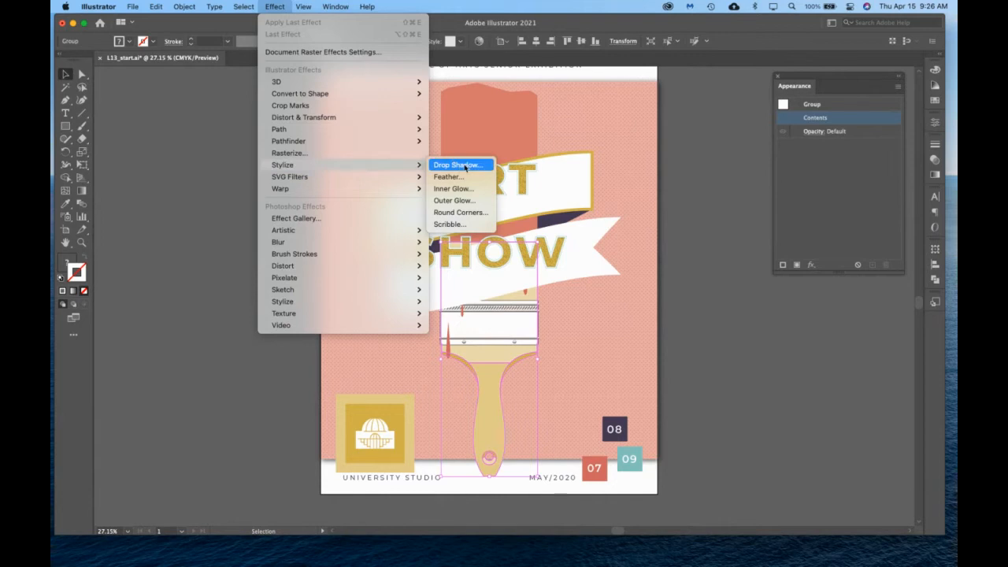
click(845, 188)
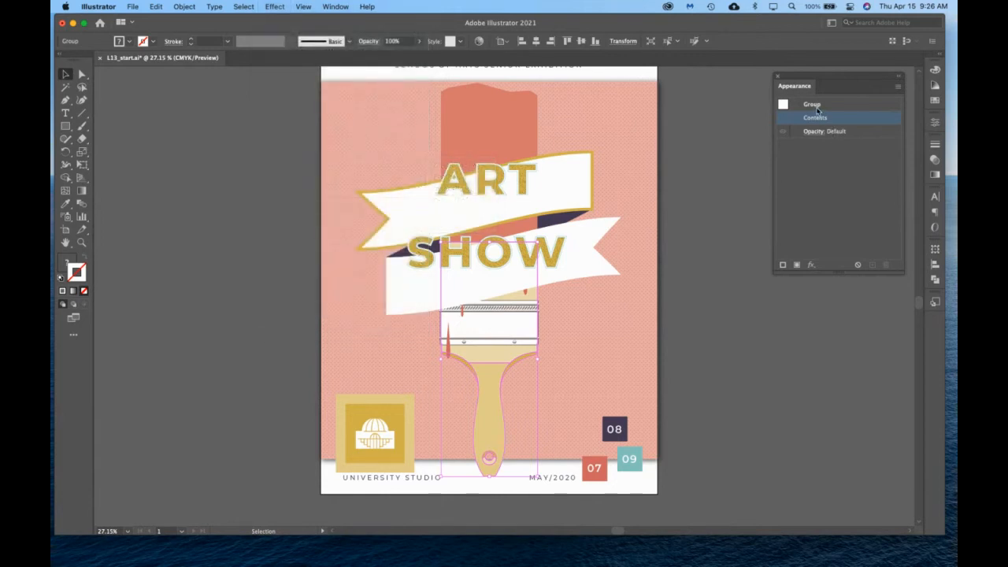
Start a Drop Shadow effect on the paintbrush handle group, with preview on and the Multiply blending mode.
click(811, 265)
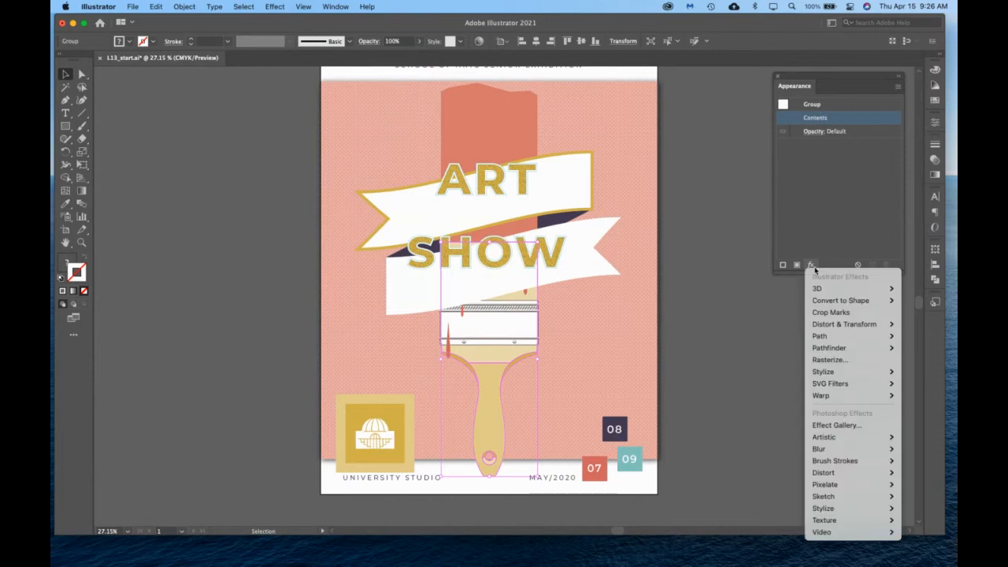
mouse_move(834, 374)
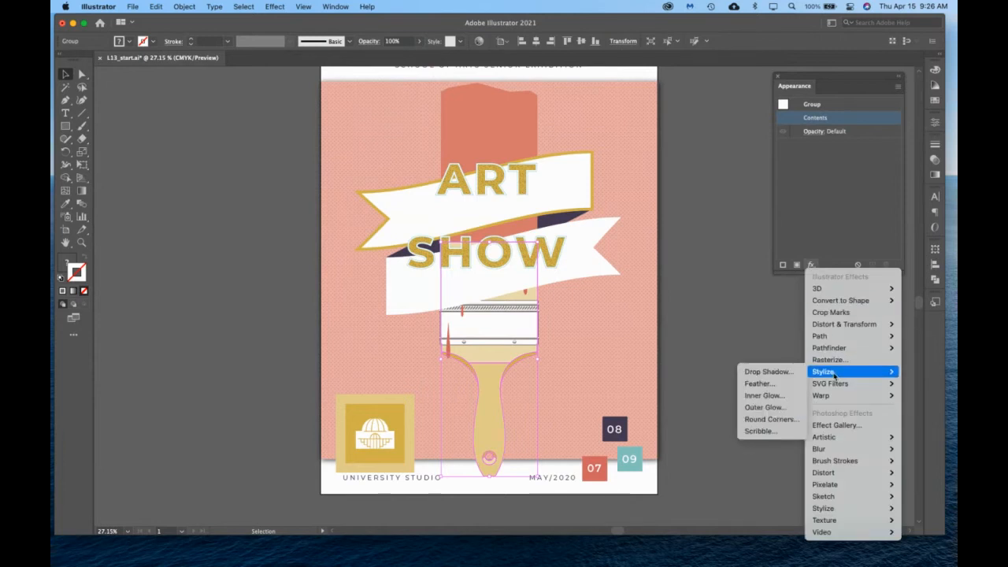
click(768, 371)
drag(576, 207, 736, 109)
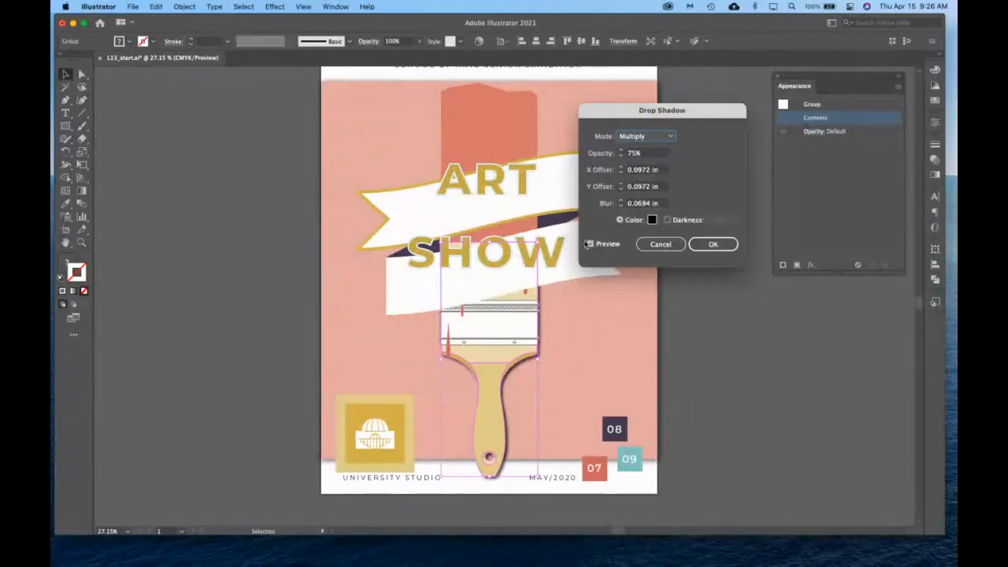
click(588, 244)
click(645, 137)
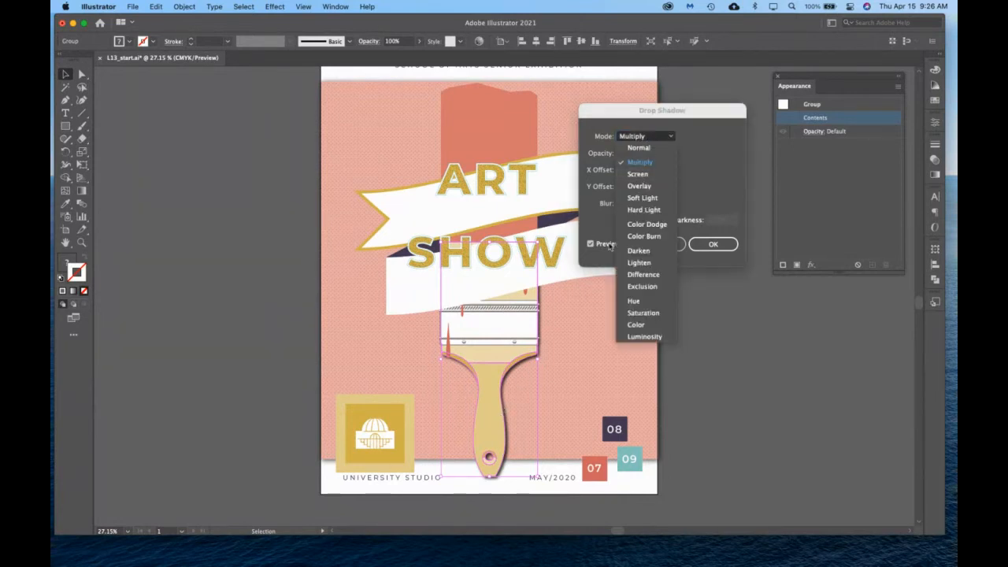
click(707, 158)
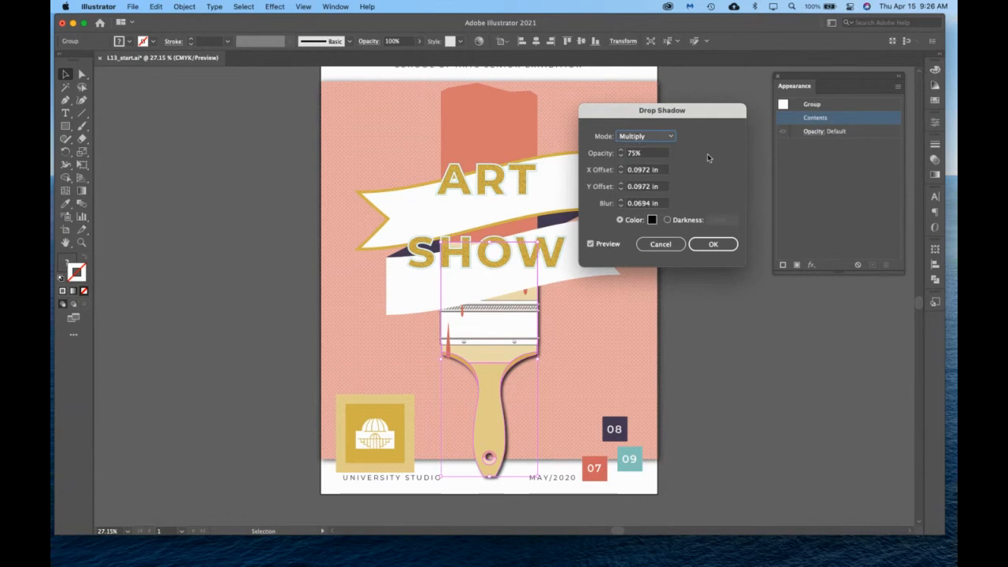
Set the drop shadow's opacity to 50% and both its X and Y offsets to 0.125 in.
key(Tab)
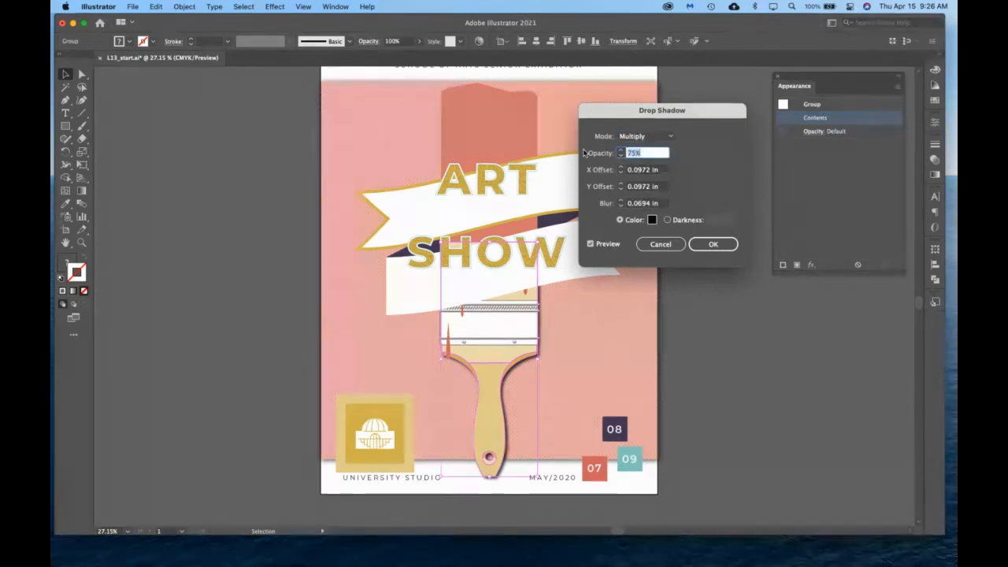
text(50)
key(Tab)
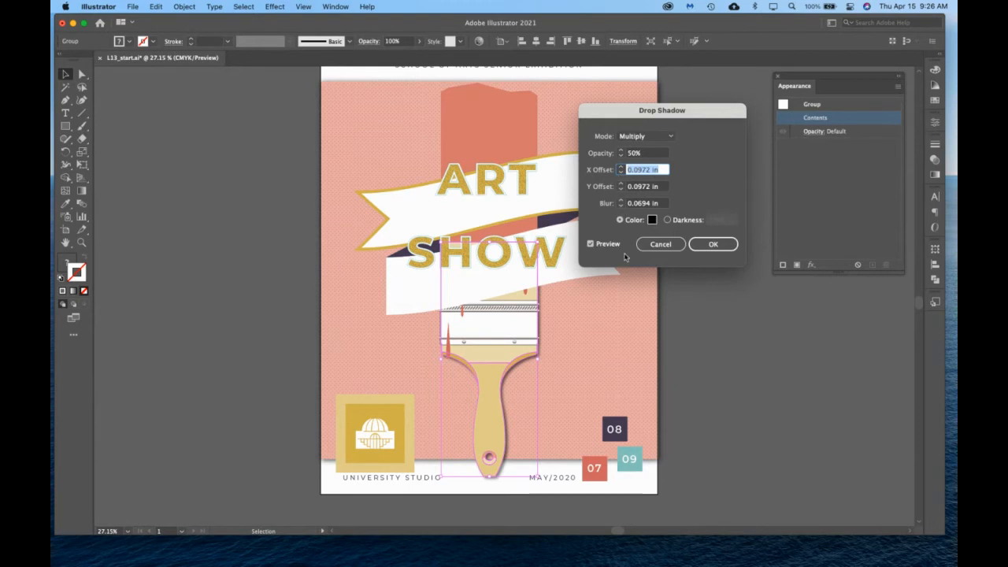
text(0)
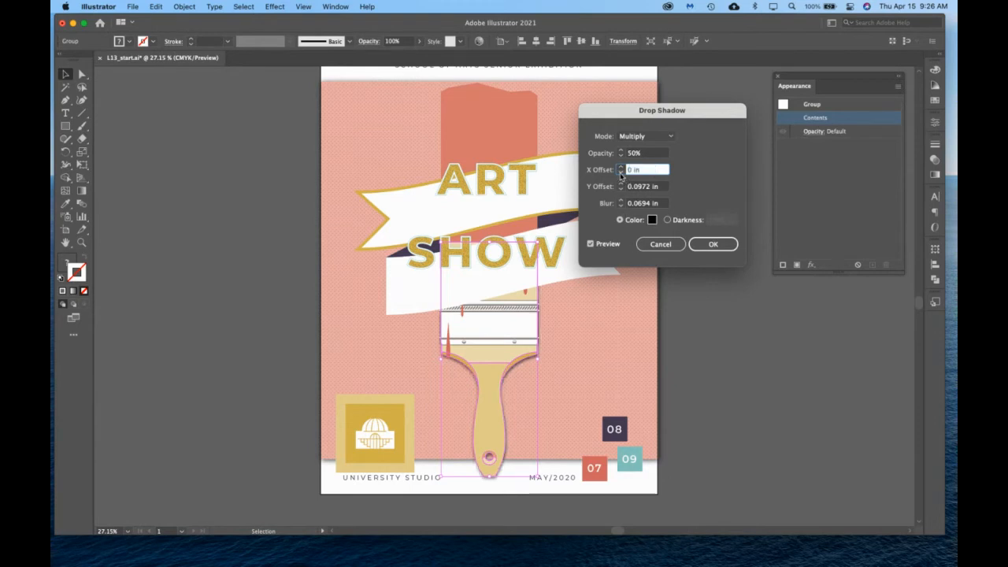
text(0.125)
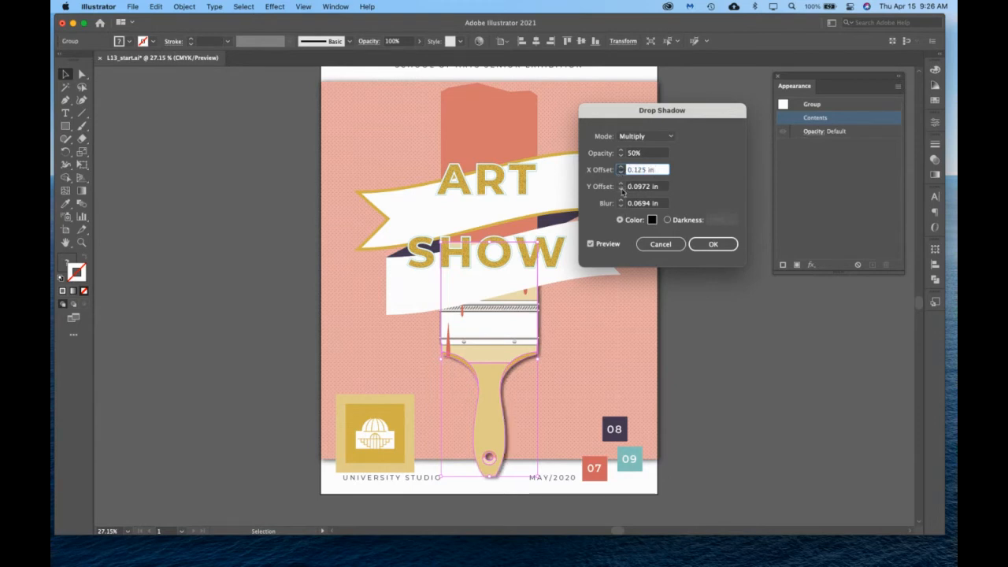
key(Tab)
text(0)
click(621, 184)
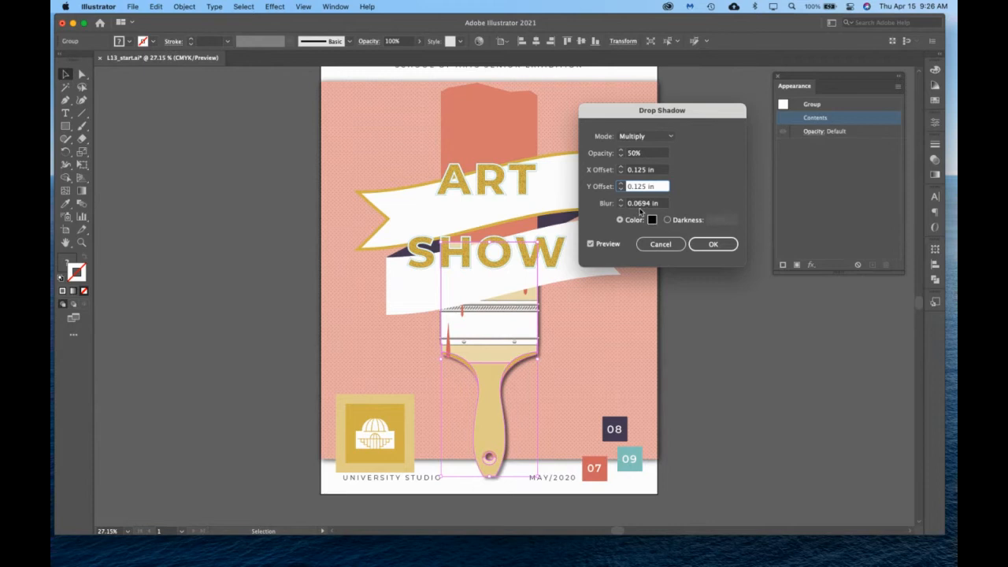
Set the paintbrush drop shadow's blur to 0.25 in and lower its opacity to 24%.
click(620, 202)
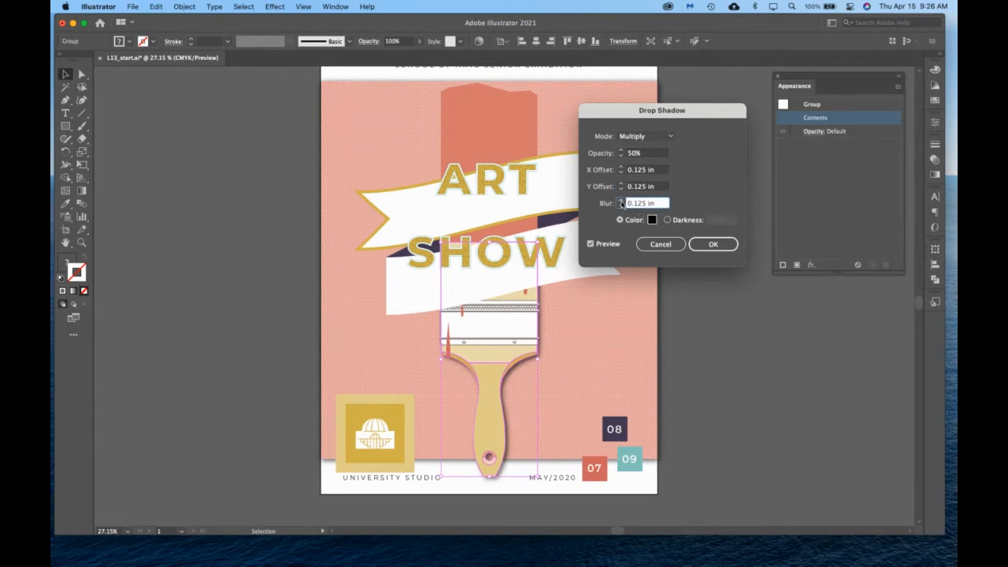
click(621, 202)
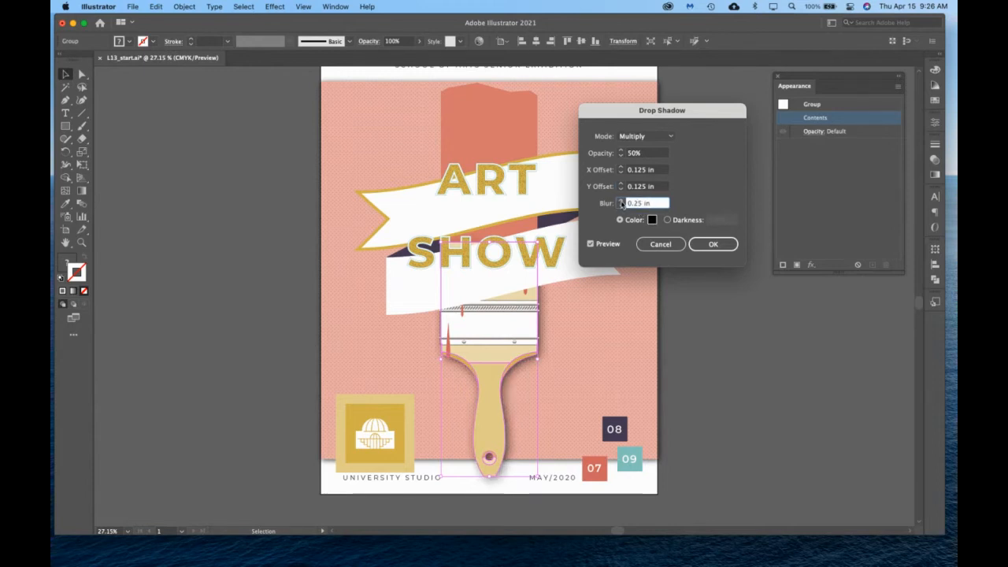
click(622, 156)
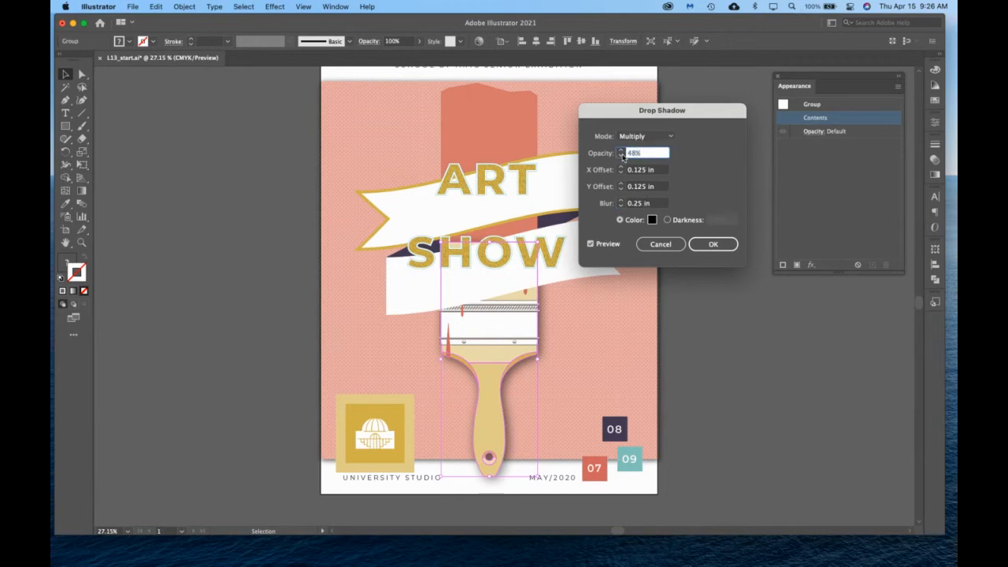
click(621, 155)
click(621, 155)
click(621, 155)
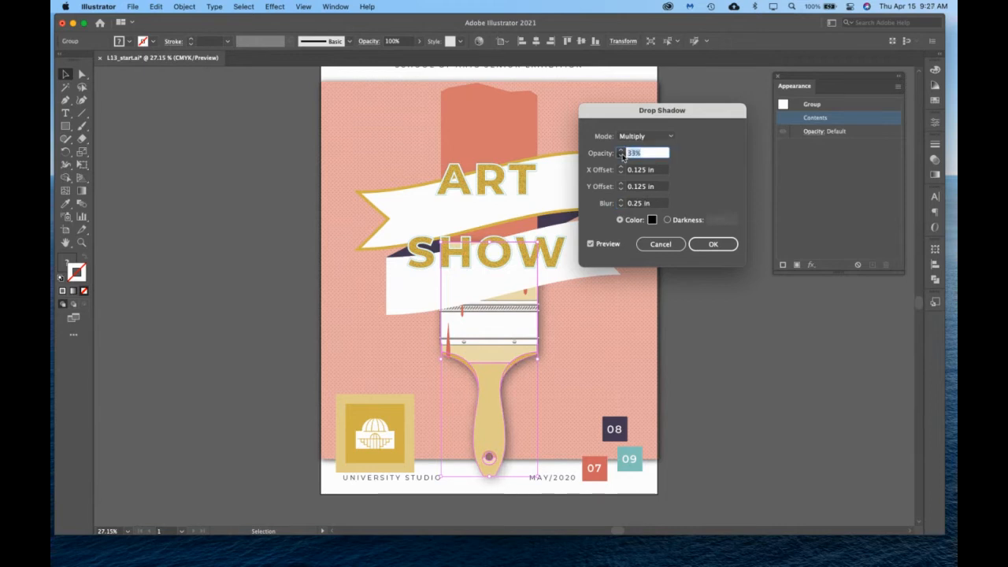
click(621, 155)
click(621, 155)
click(621, 155)
click(621, 155)
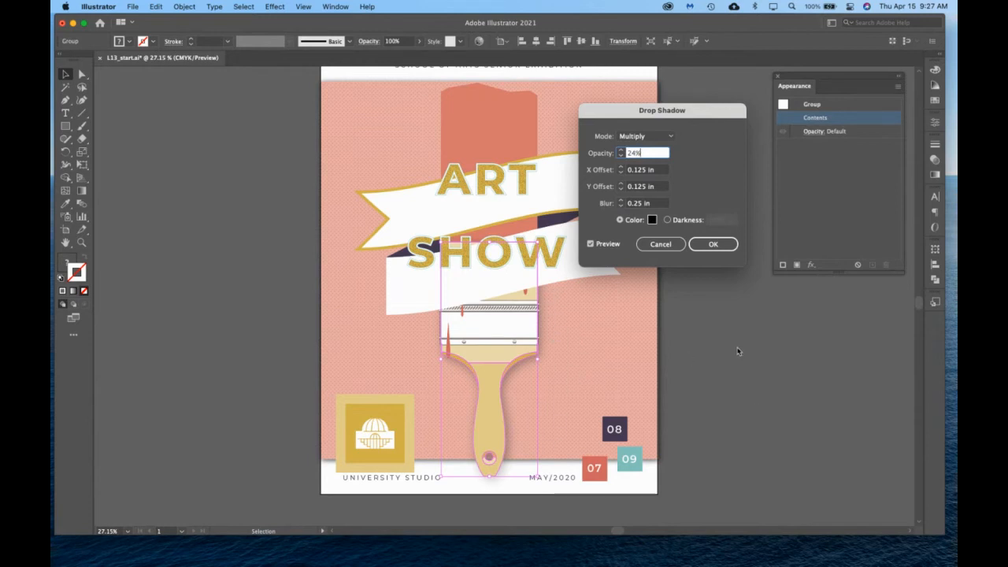
Apply the drop shadow to the paintbrush handle group and reopen its settings from the appearance list to review them.
drag(651, 114, 773, 307)
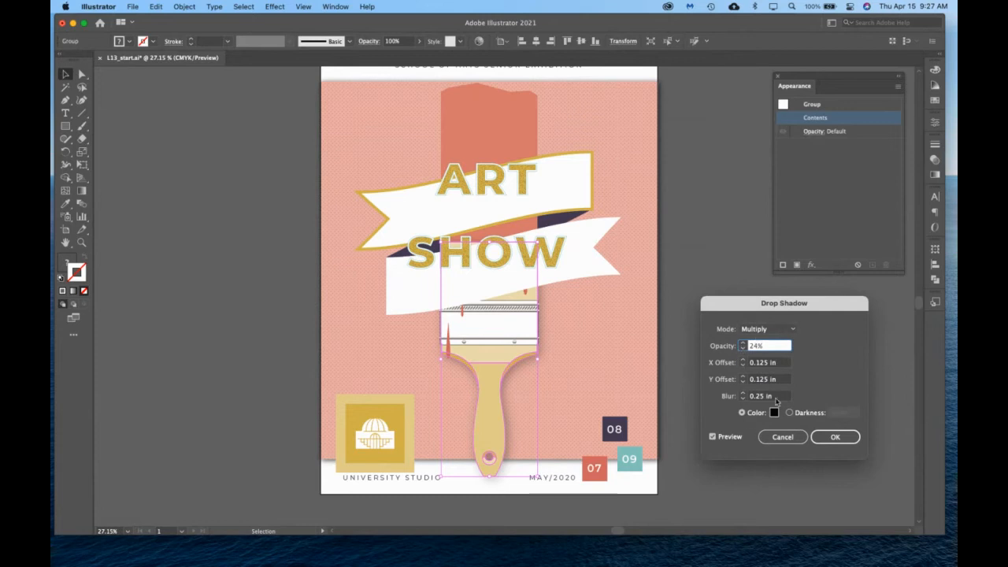
click(833, 436)
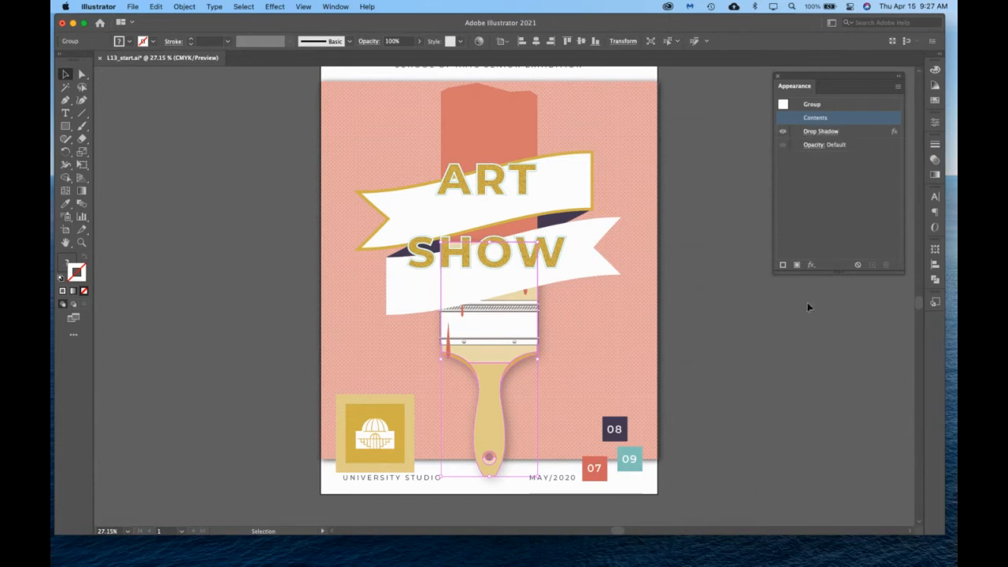
click(818, 132)
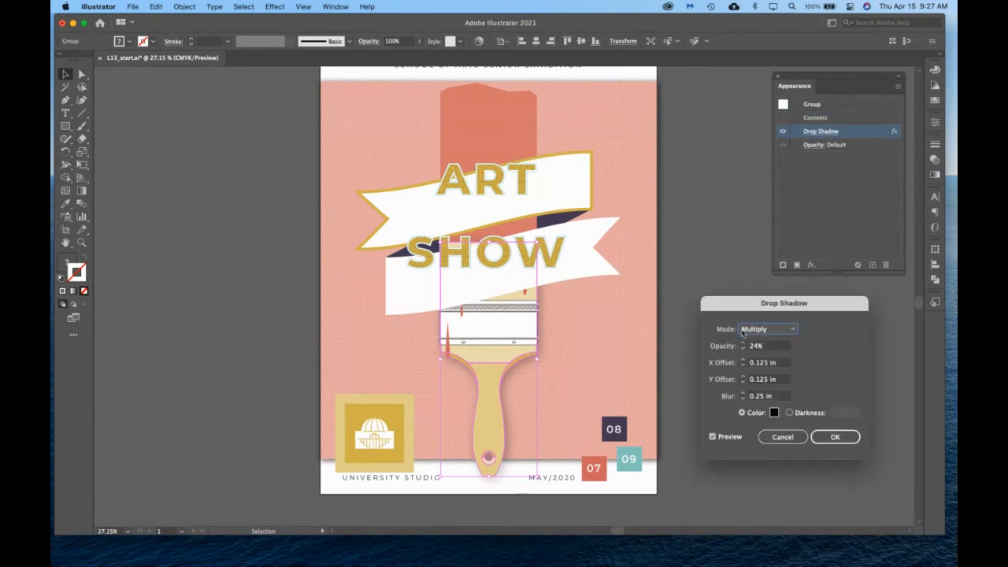
click(835, 436)
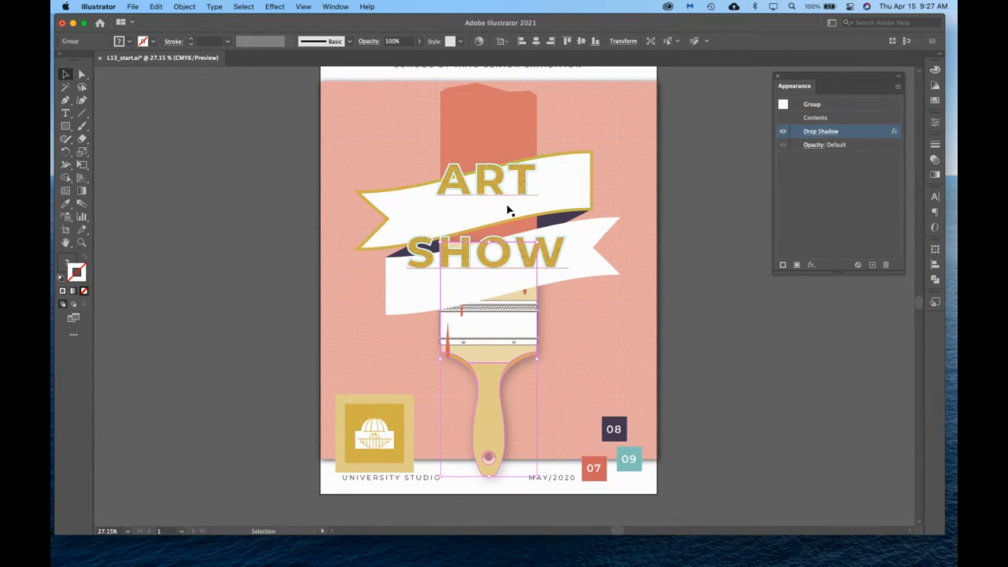
Start a Drop Shadow effect on the ART SHOW title and set its blur to 0.125 in.
click(521, 233)
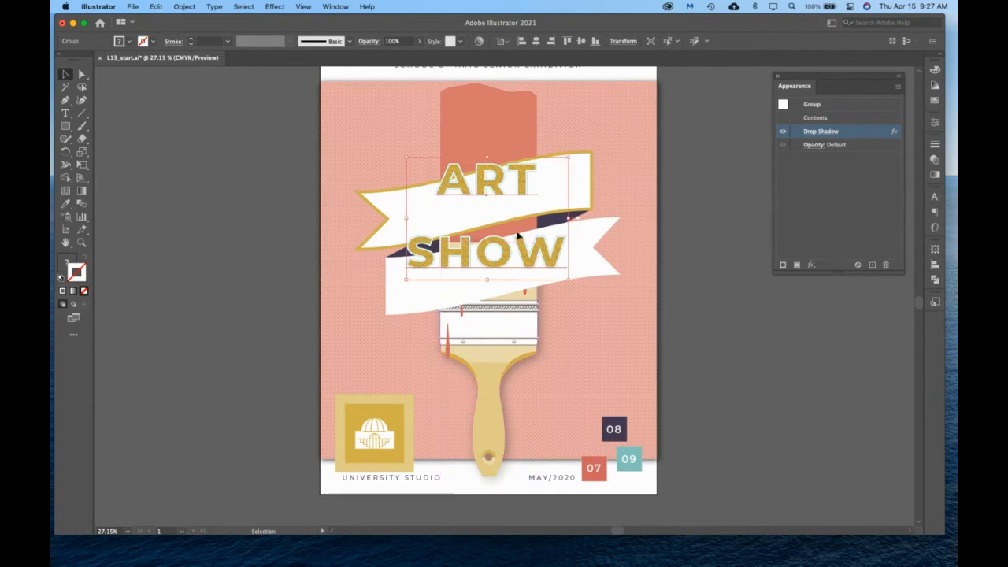
click(811, 264)
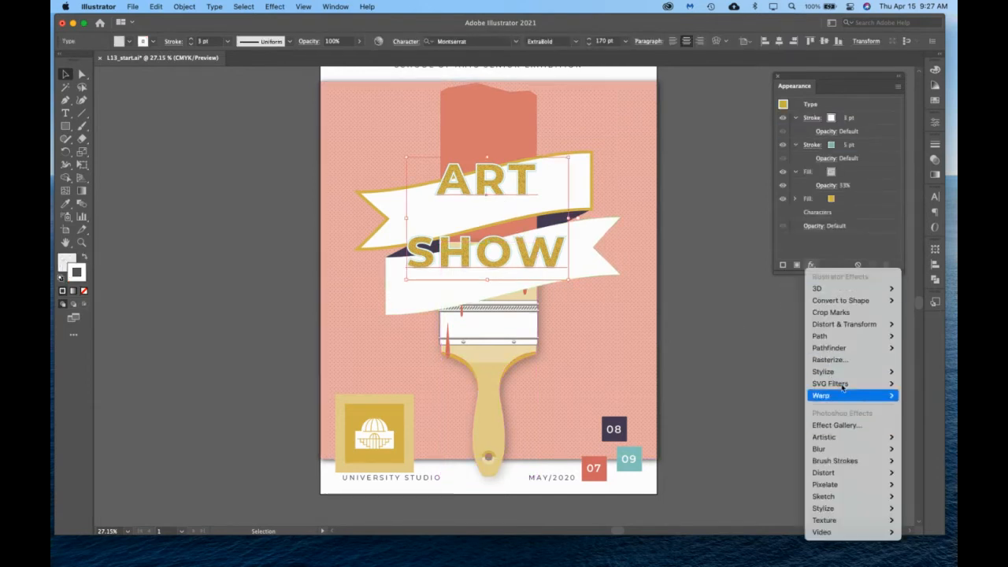
mouse_move(823, 371)
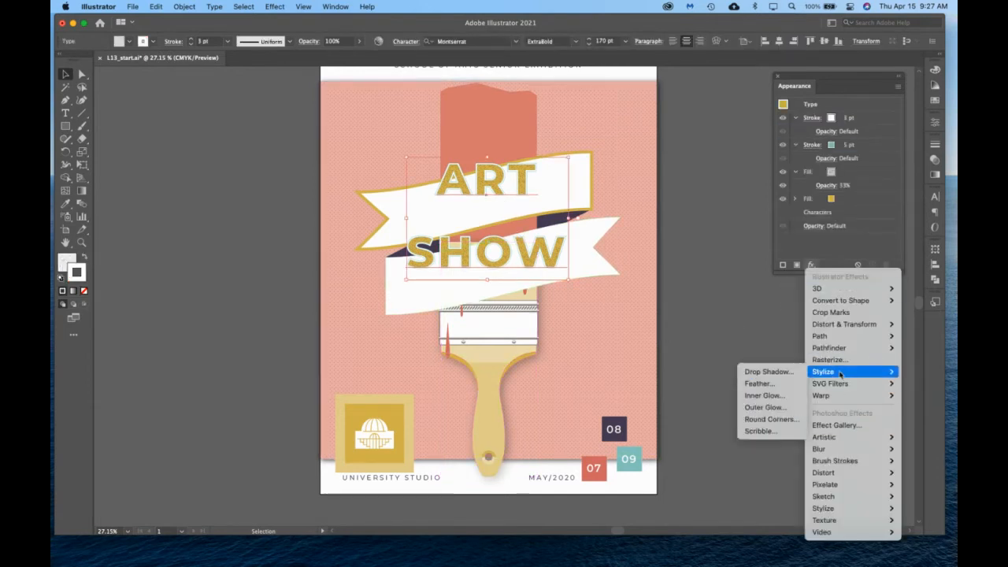
click(767, 372)
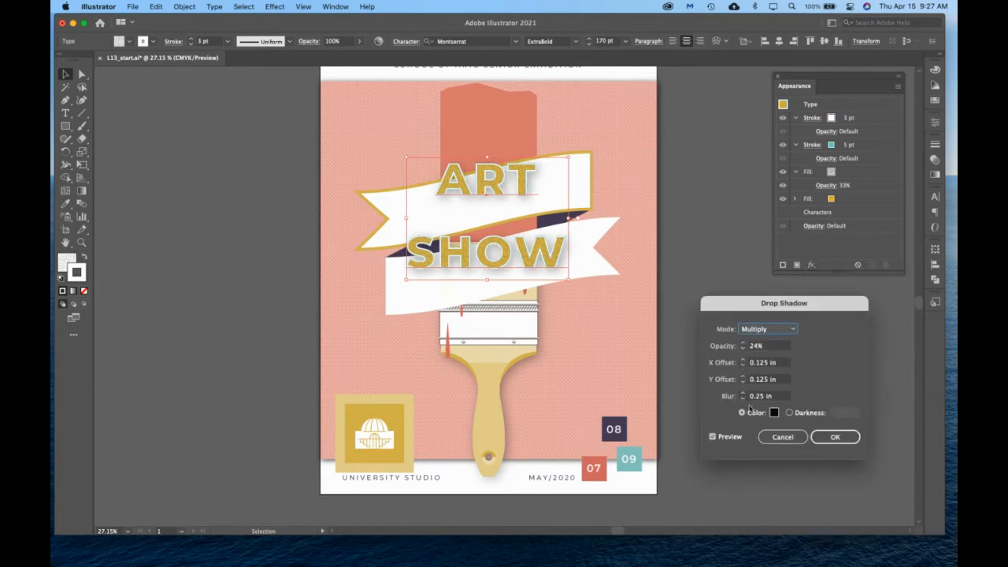
click(743, 399)
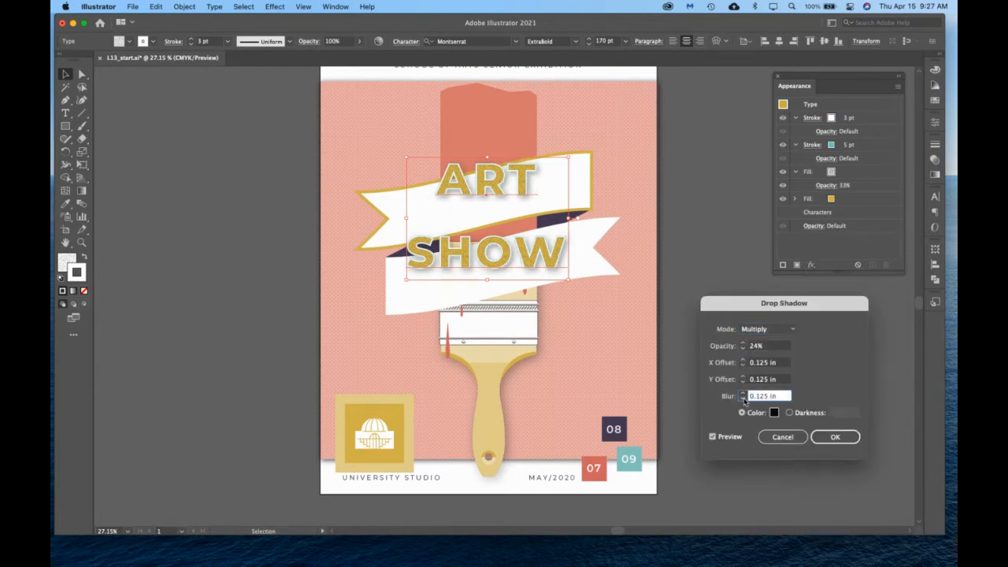
Lower the title's drop shadow opacity to about 10% and apply the effect.
click(743, 349)
click(744, 349)
click(743, 349)
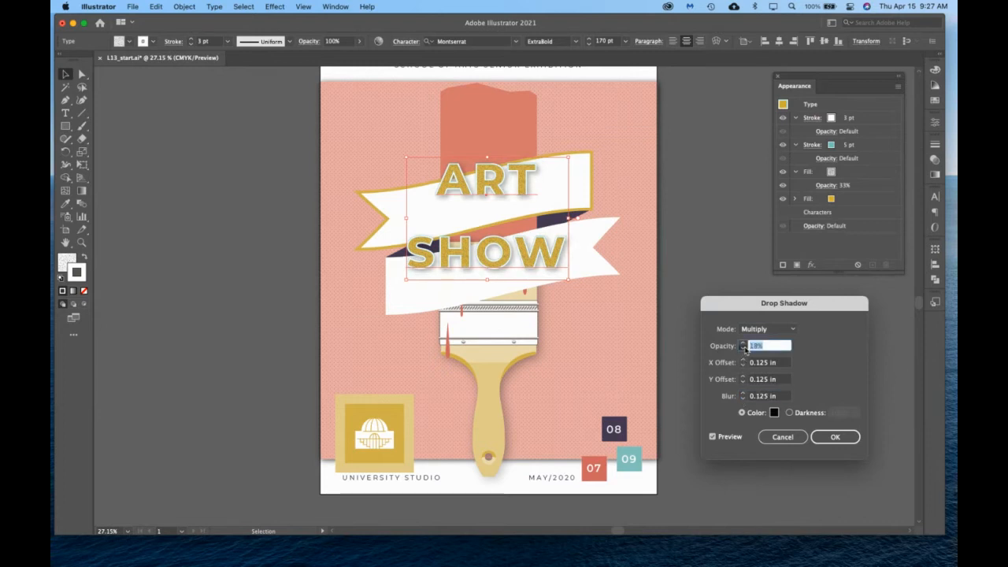
click(744, 349)
click(744, 349)
click(744, 349)
click(744, 349)
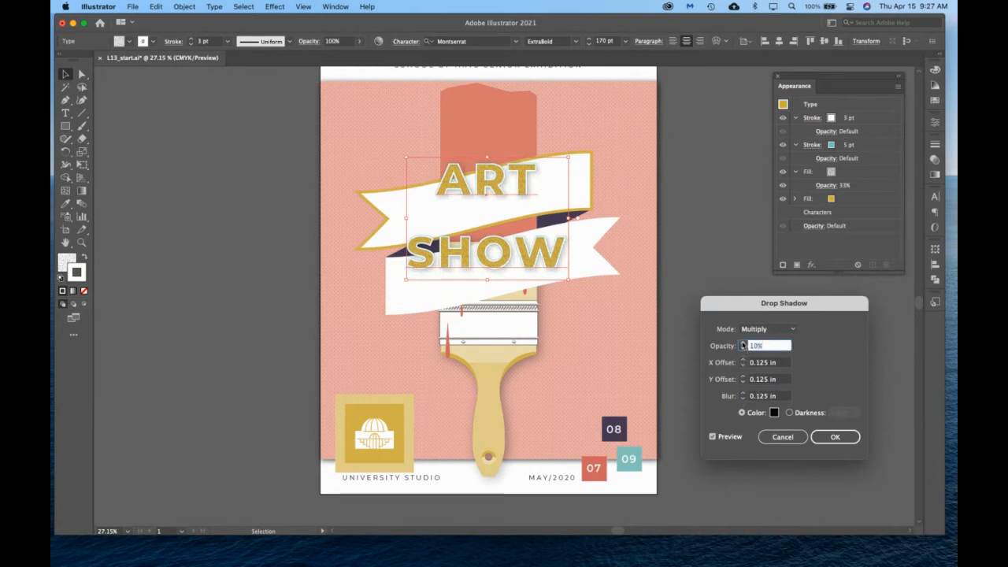
click(744, 349)
click(743, 344)
click(835, 436)
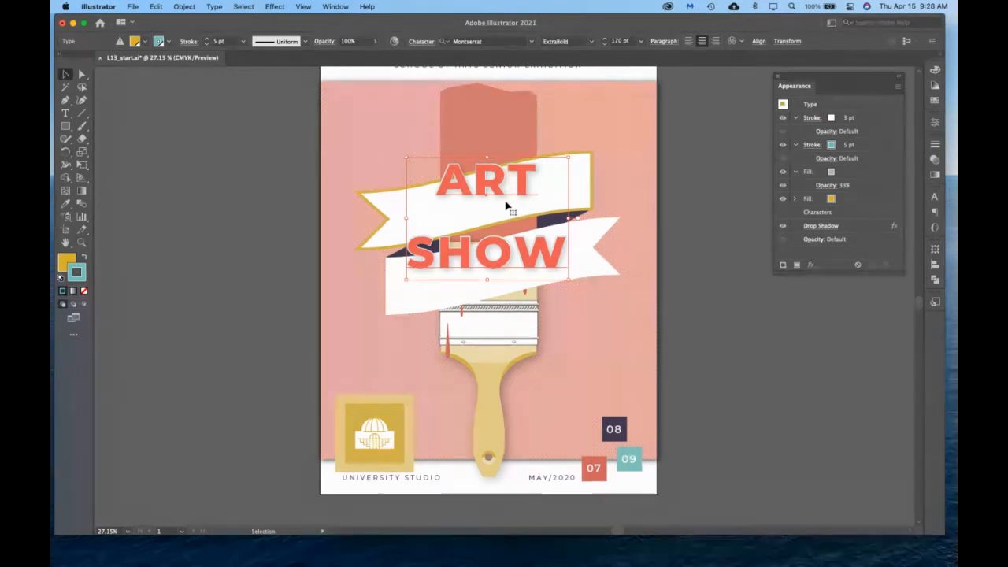
Add a Warp effect to the ART SHOW title, using the Rise style with a 16% horizontal bend.
click(812, 266)
mouse_move(830, 401)
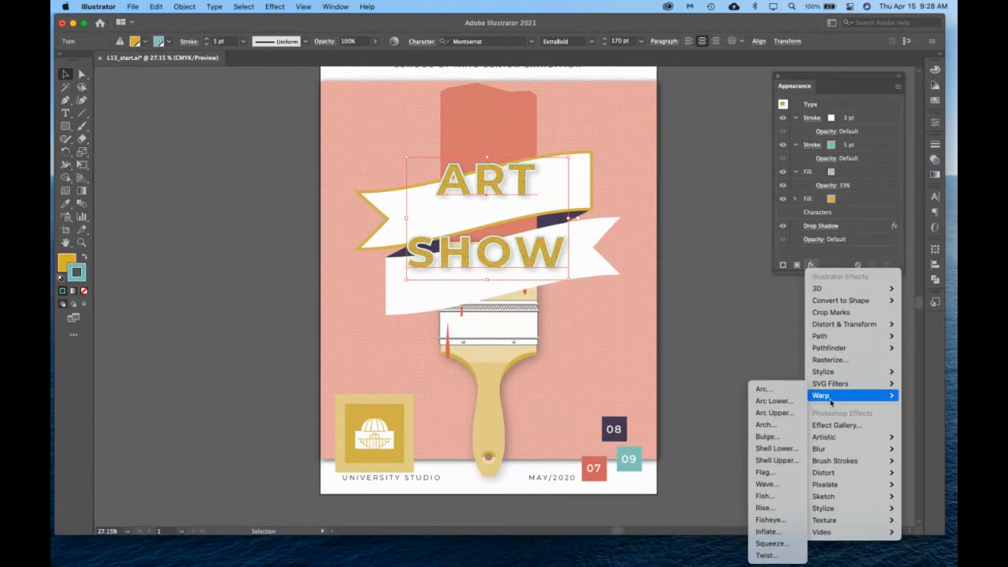
click(764, 389)
drag(304, 101, 803, 141)
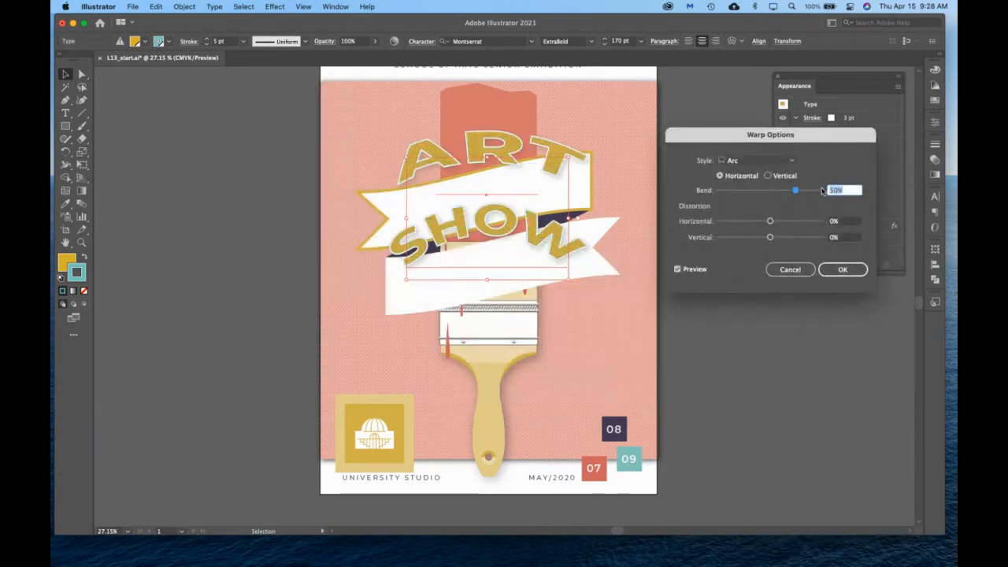
click(781, 161)
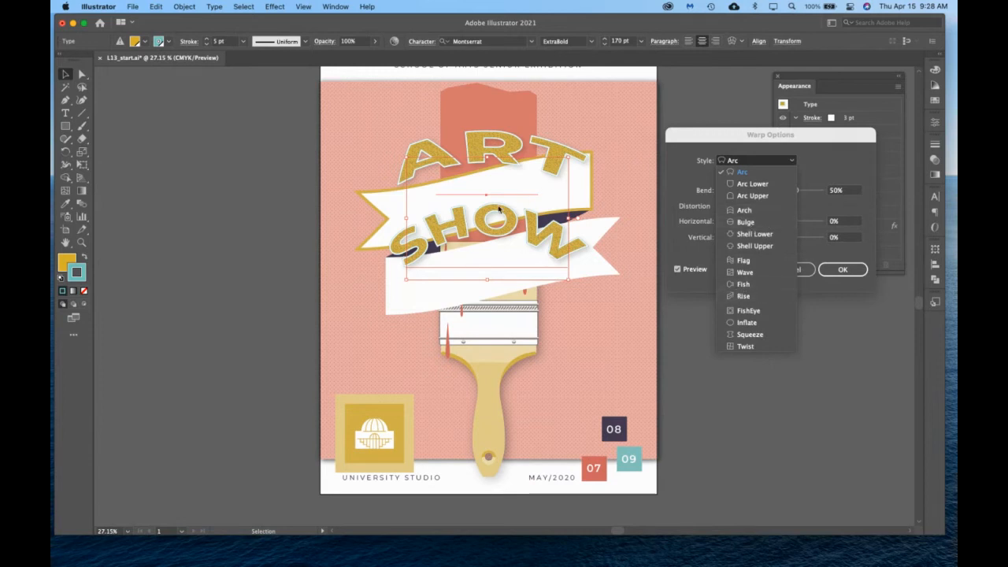
click(740, 296)
click(795, 192)
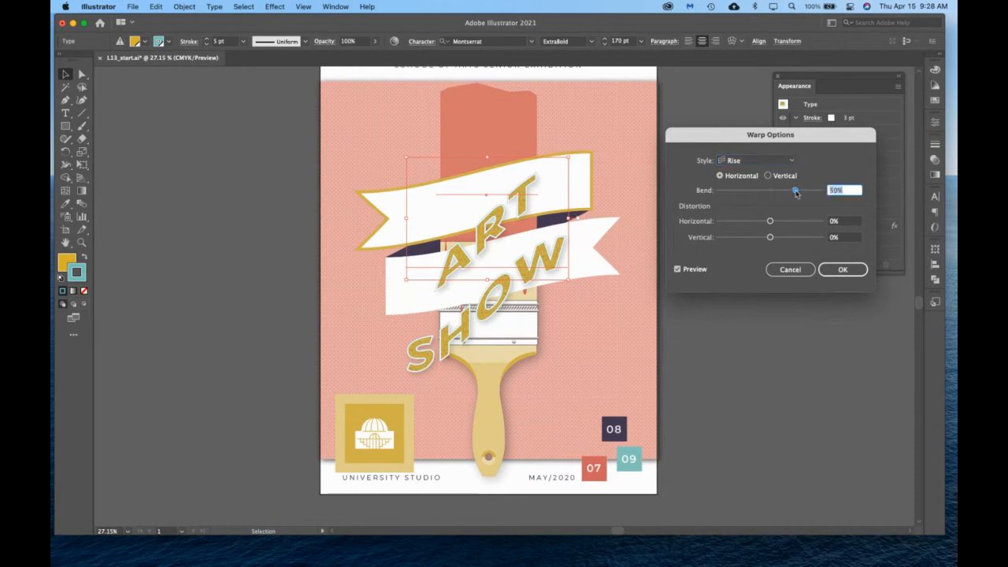
drag(795, 193, 780, 195)
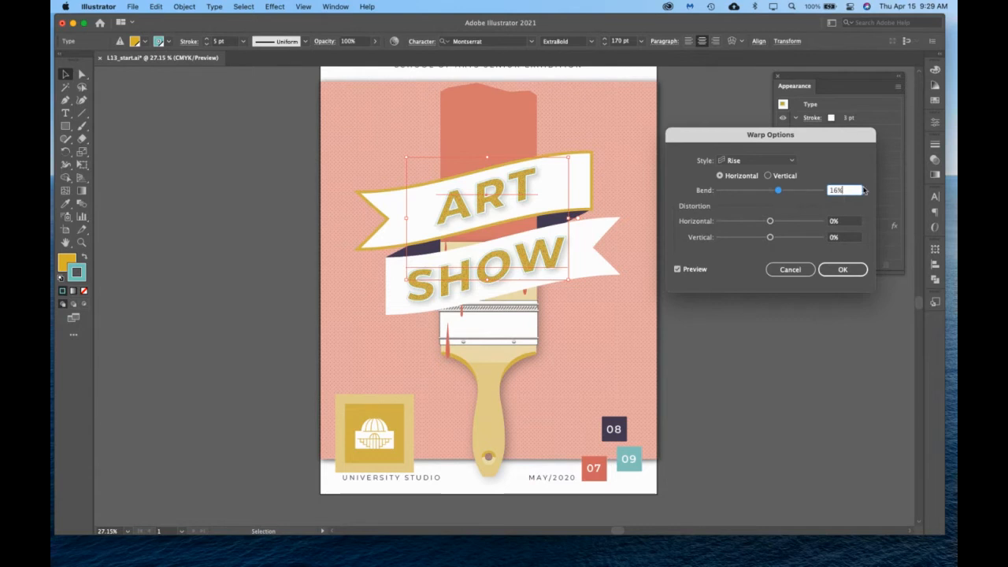
click(846, 270)
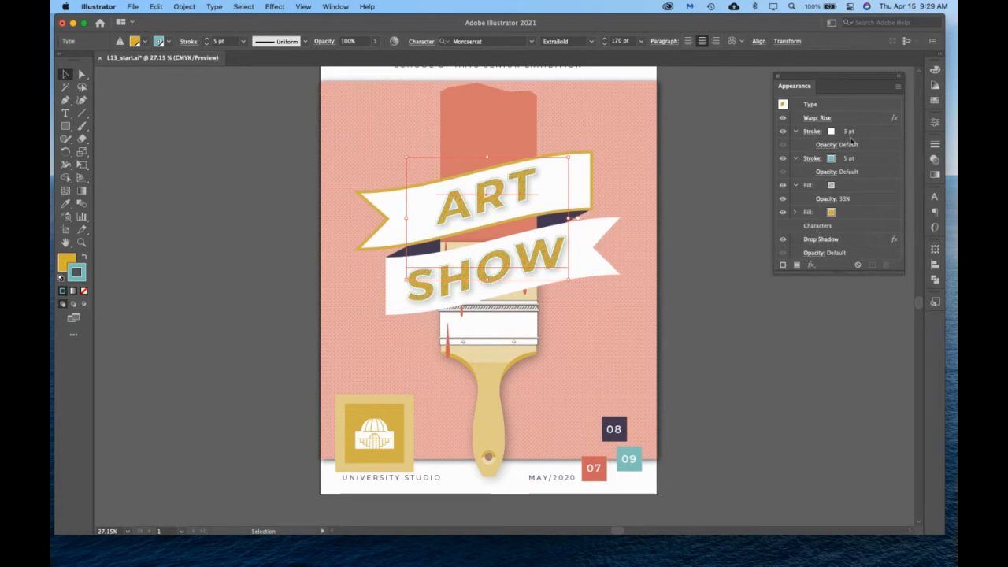
Collapse the expanded stroke and fill entries in the title's appearance list.
click(795, 131)
click(795, 145)
click(795, 159)
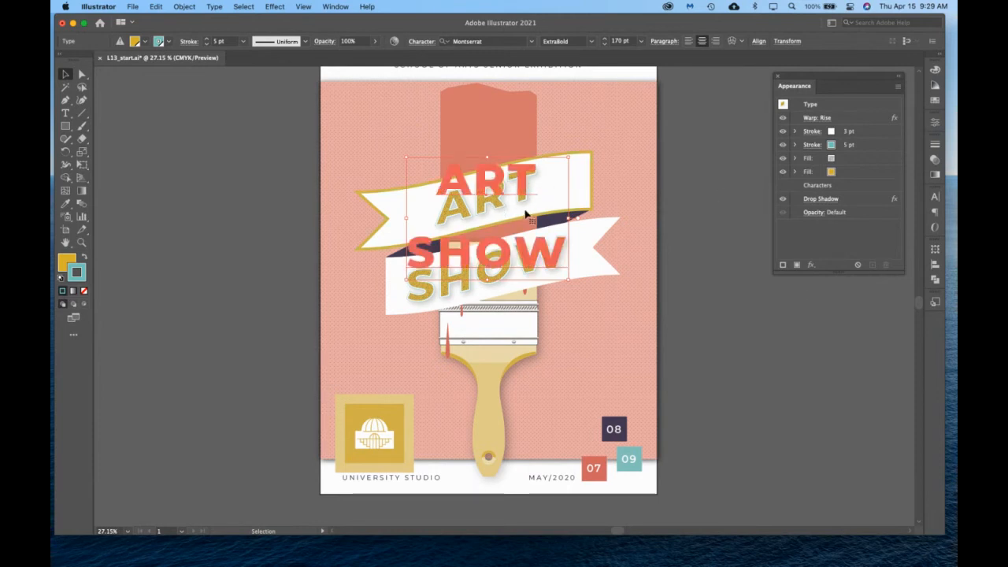
Start an Offset Path effect on the upper ribbon with the gold outline, using an offset of -0.15 in.
click(590, 160)
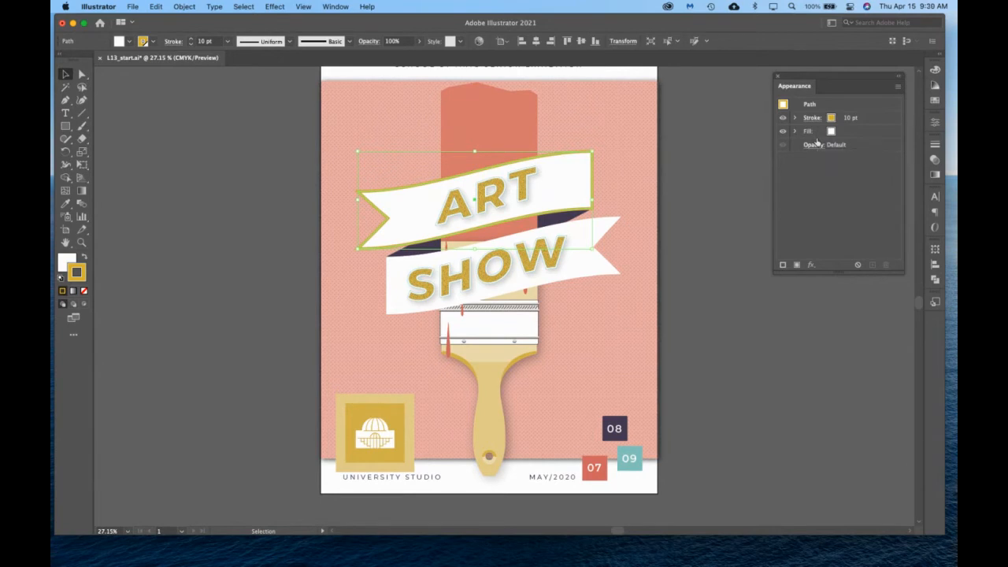
click(810, 265)
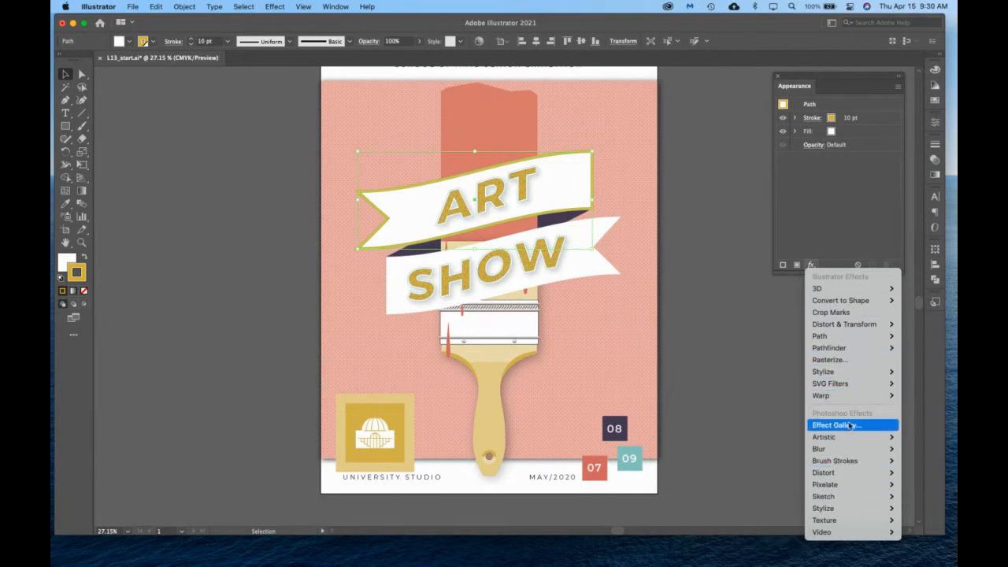
click(797, 337)
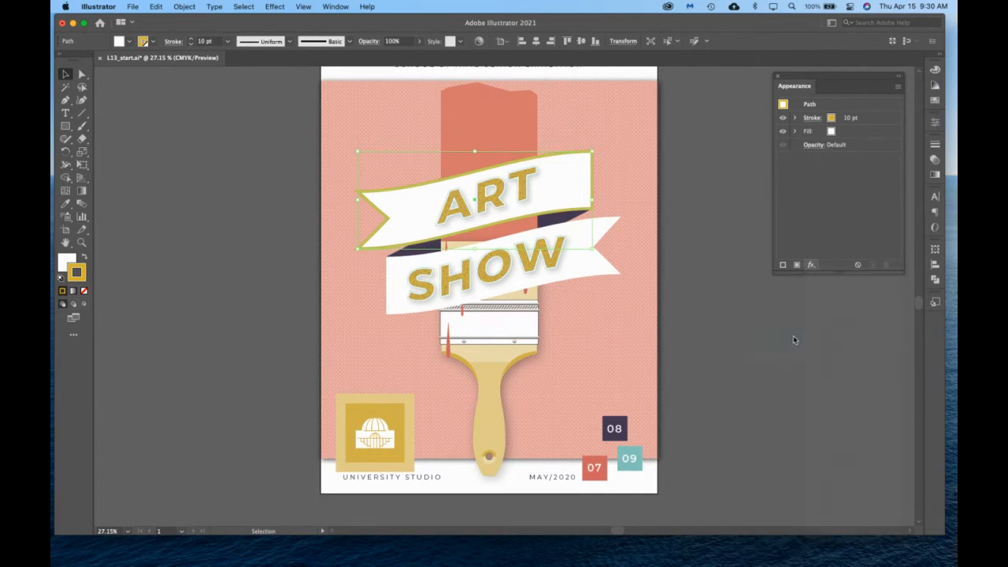
drag(572, 239, 725, 219)
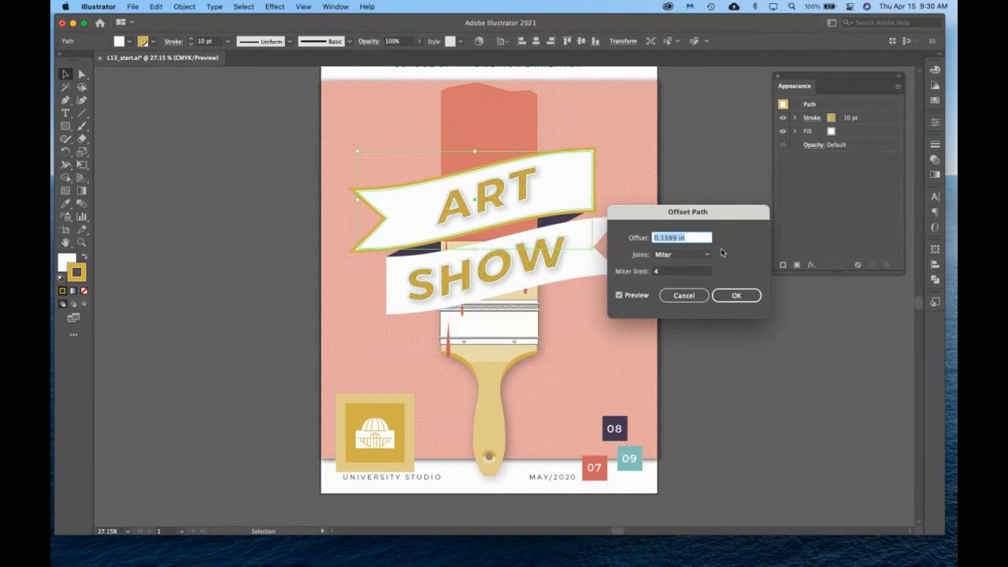
text(-.15)
key(Tab)
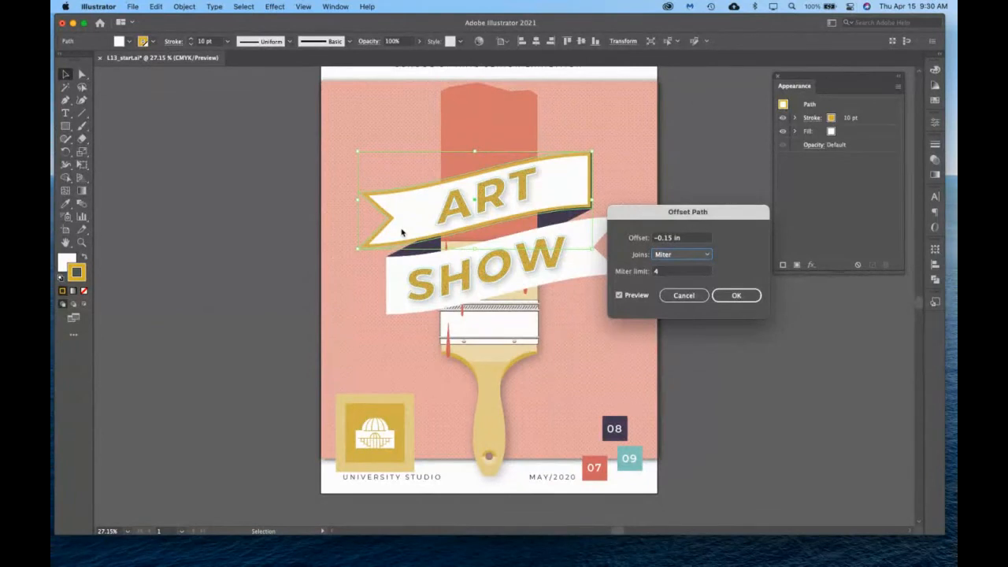
Try a positive offset of 0.15 in on the upper ribbon to preview the path expanding outward.
click(655, 238)
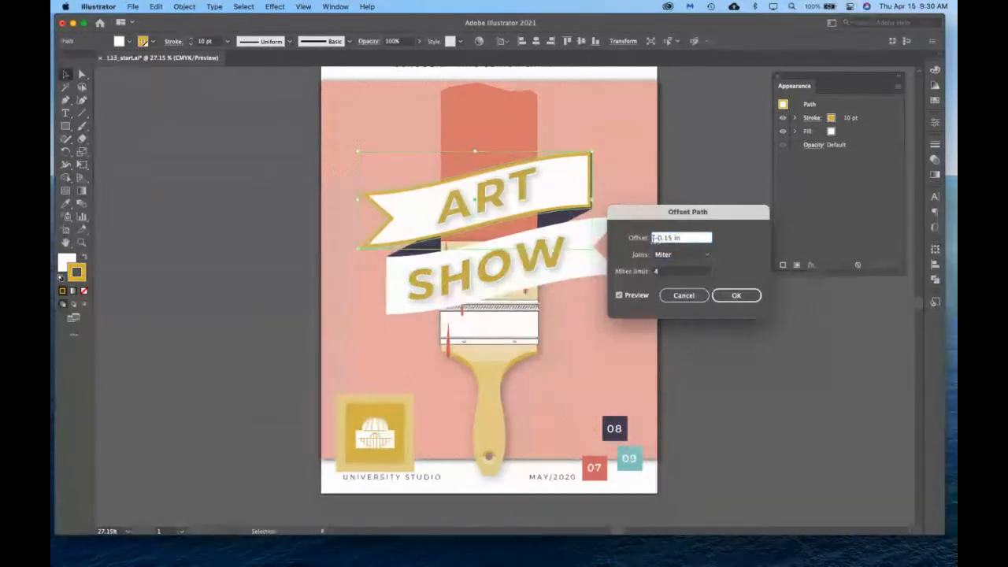
key(Delete)
key(Tab)
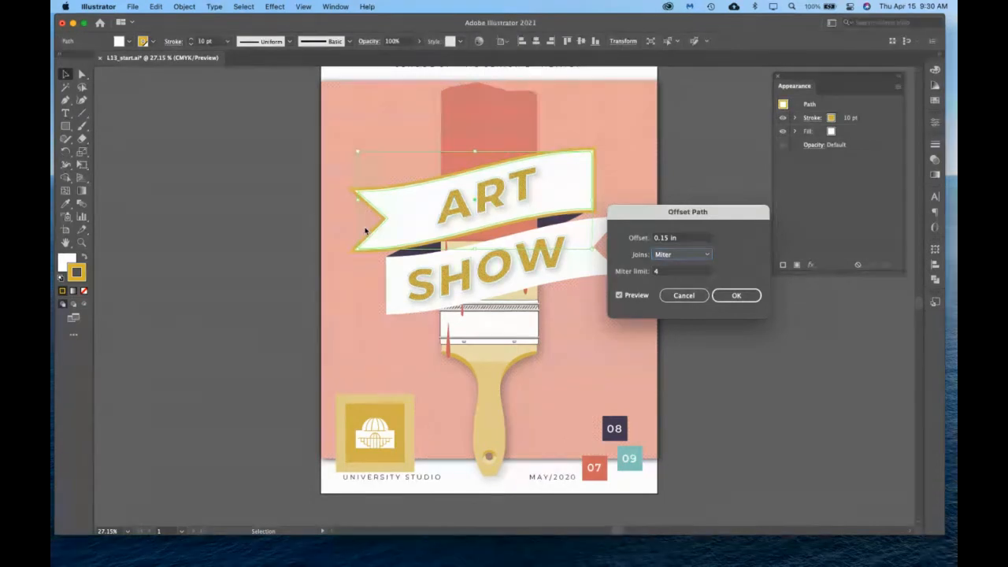
Set the upper ribbon's path offset to -0.15 in, apply the effect, and select the pink background rectangle.
click(655, 239)
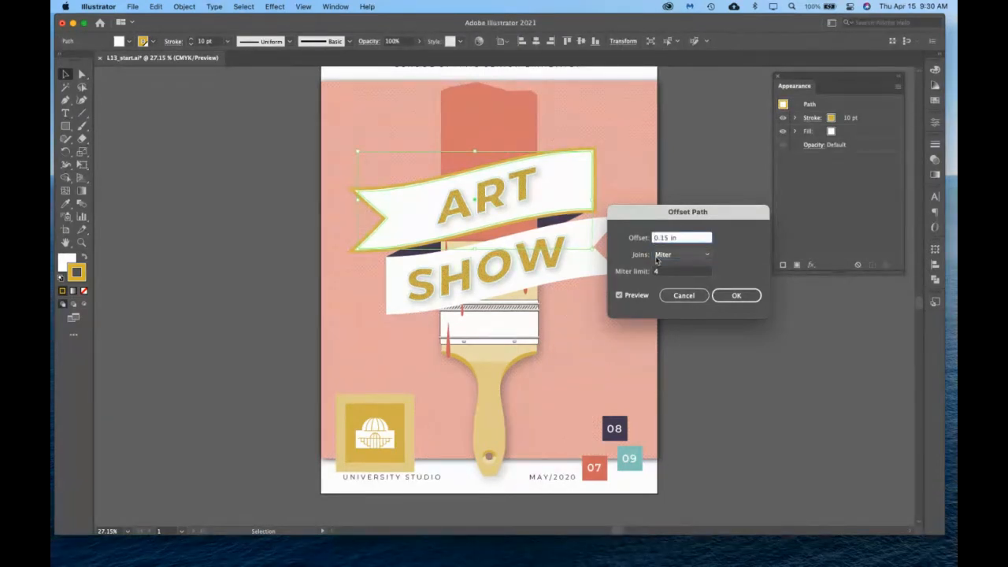
text(-)
key(Tab)
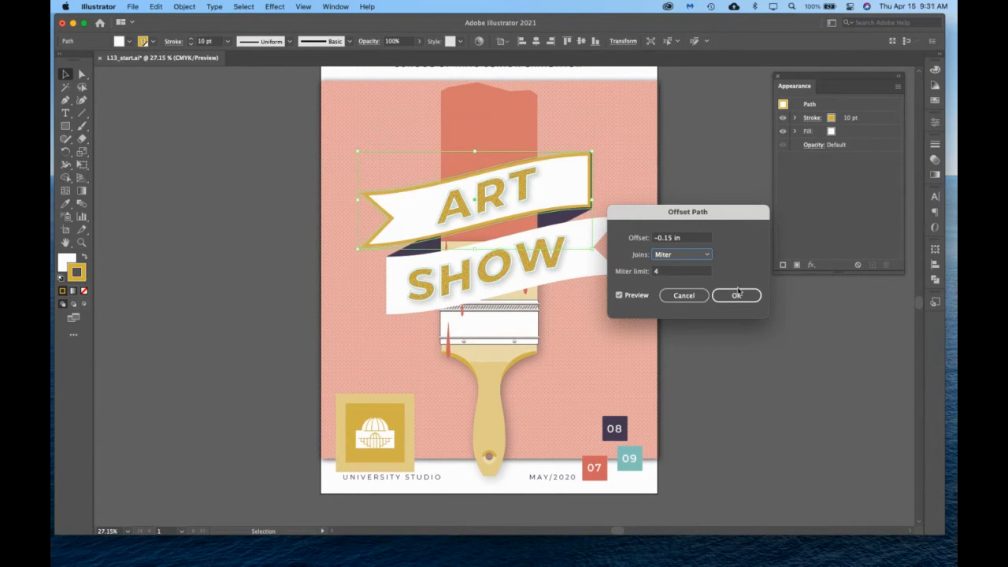
click(737, 293)
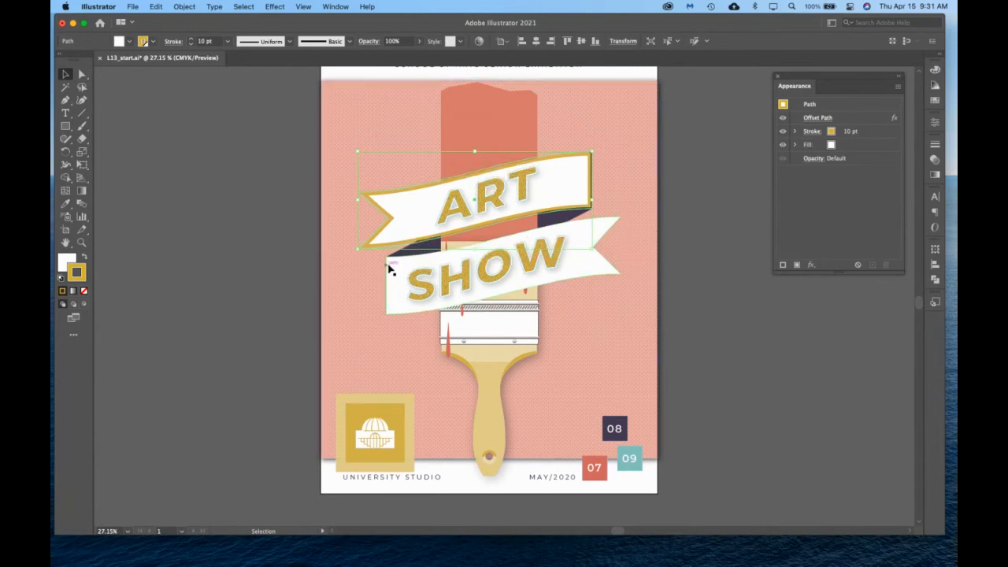
click(620, 192)
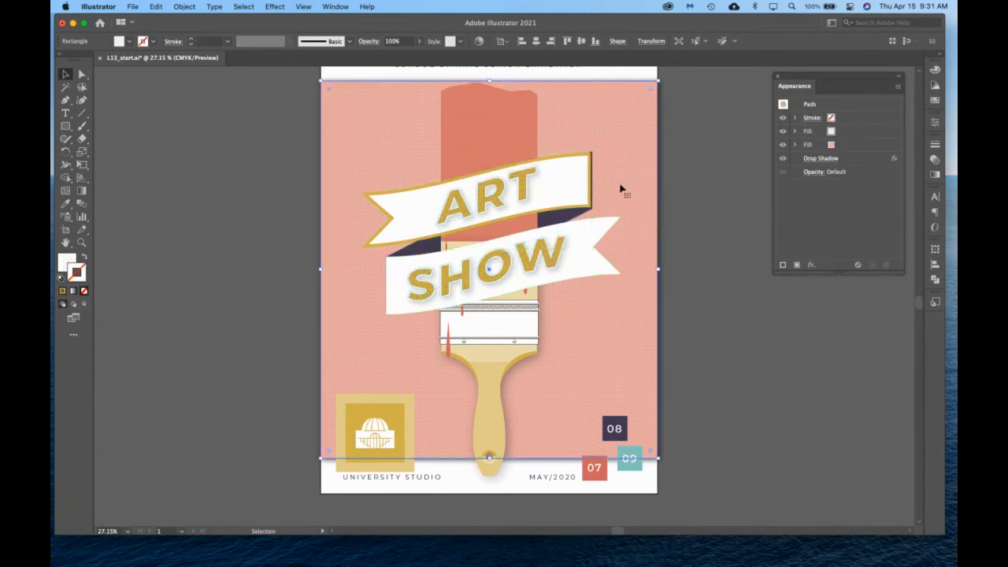
Load the Illuminate Styles graphic style library and enlarge it to show all of its styles.
click(592, 229)
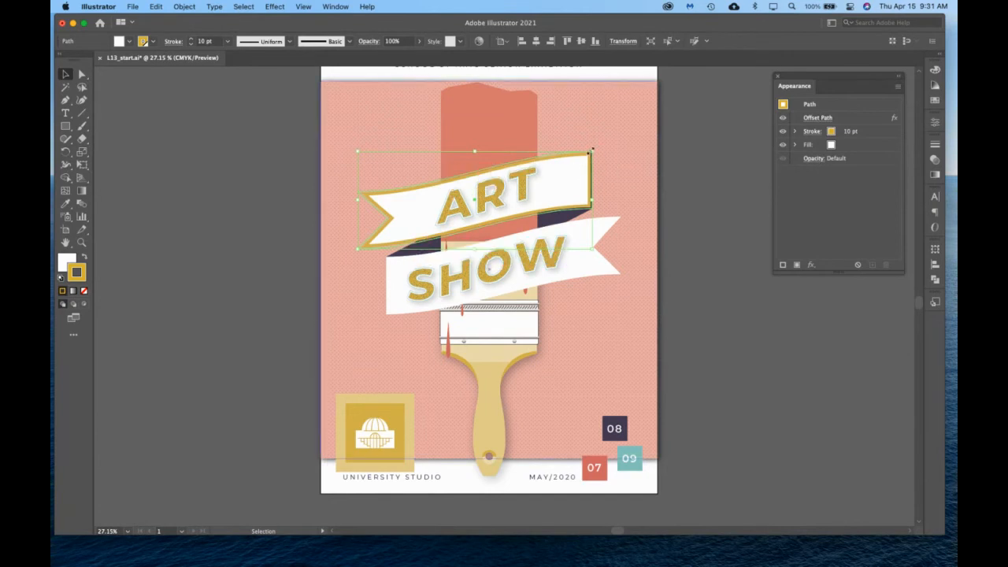
click(634, 142)
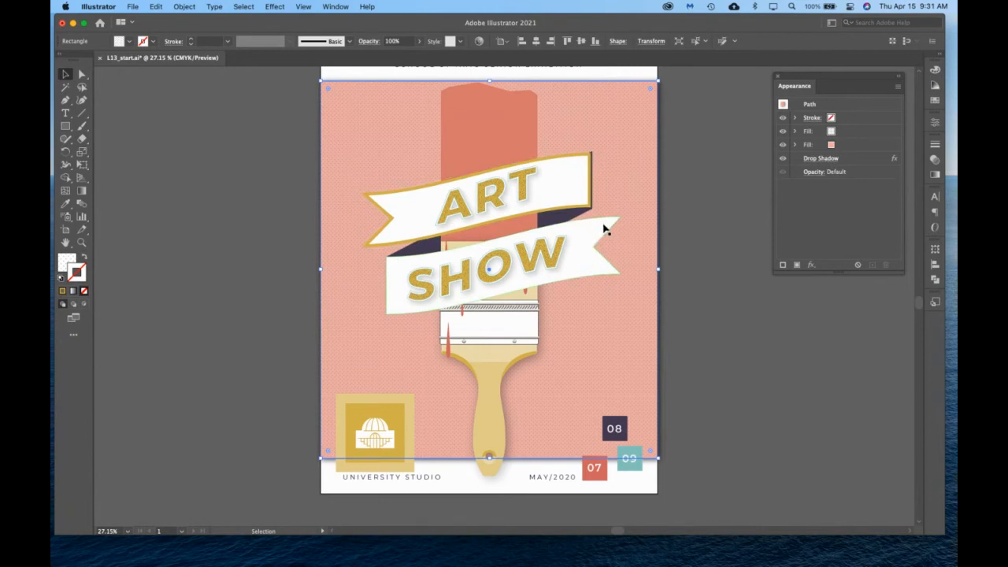
click(336, 6)
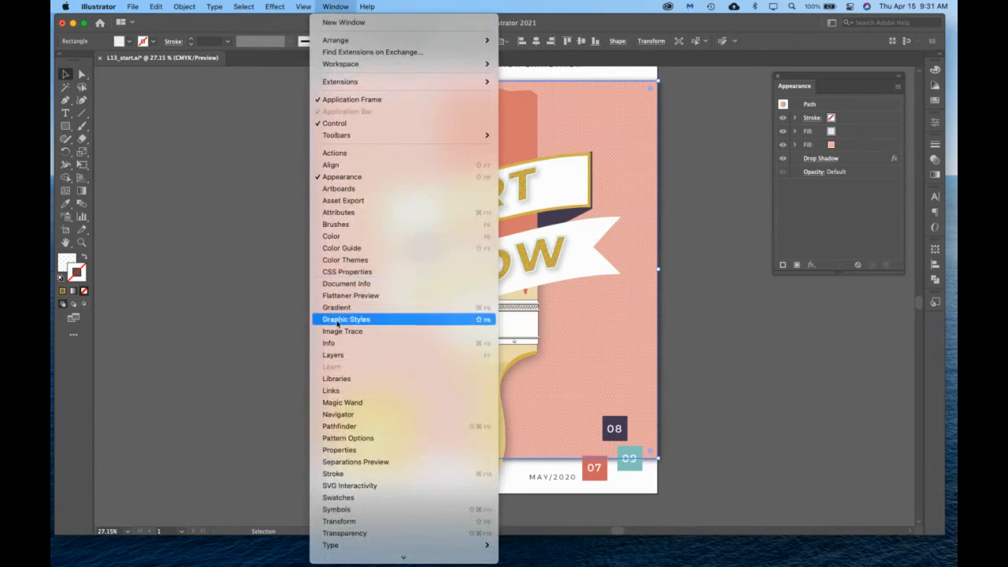
click(472, 319)
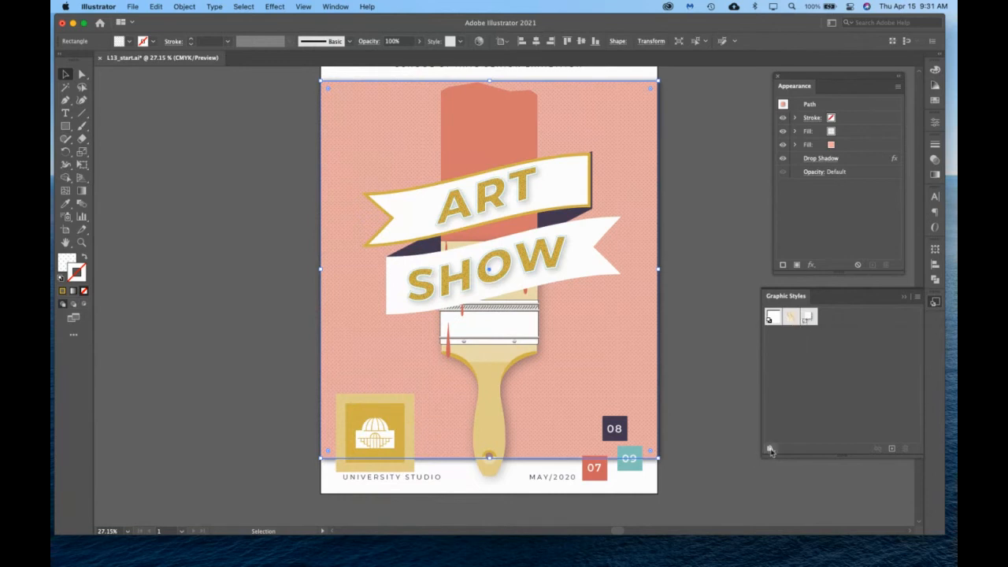
click(769, 449)
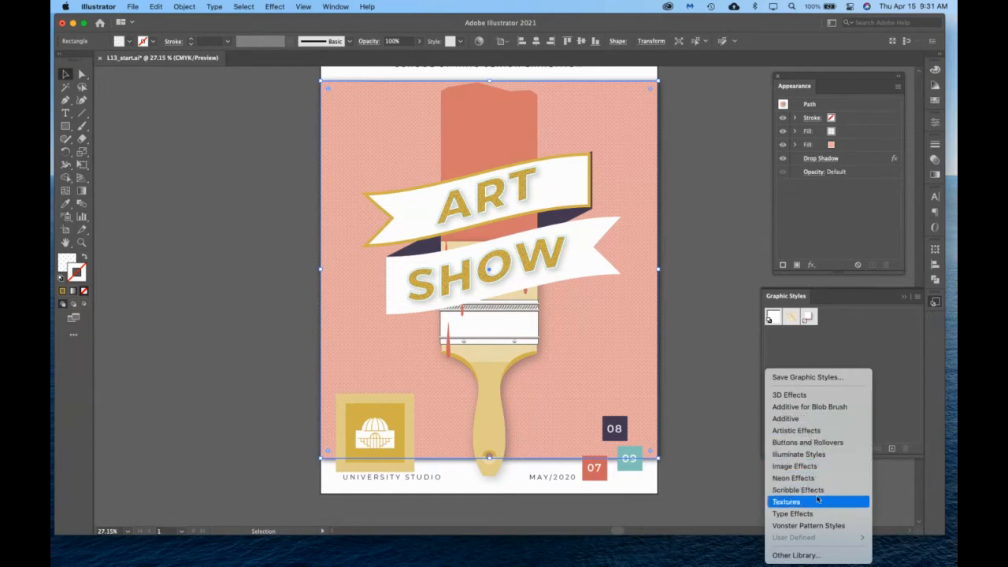
click(817, 458)
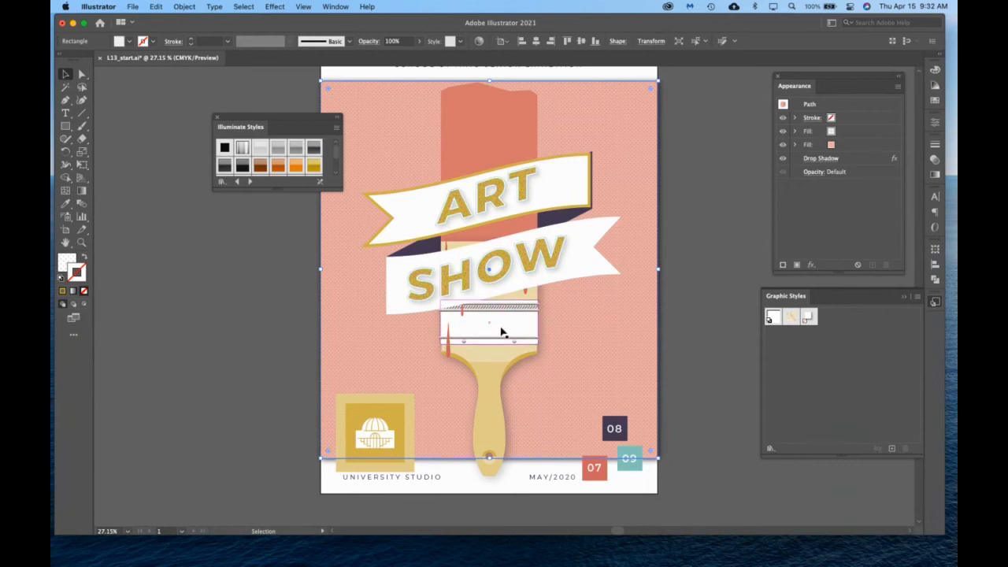
drag(338, 189, 317, 346)
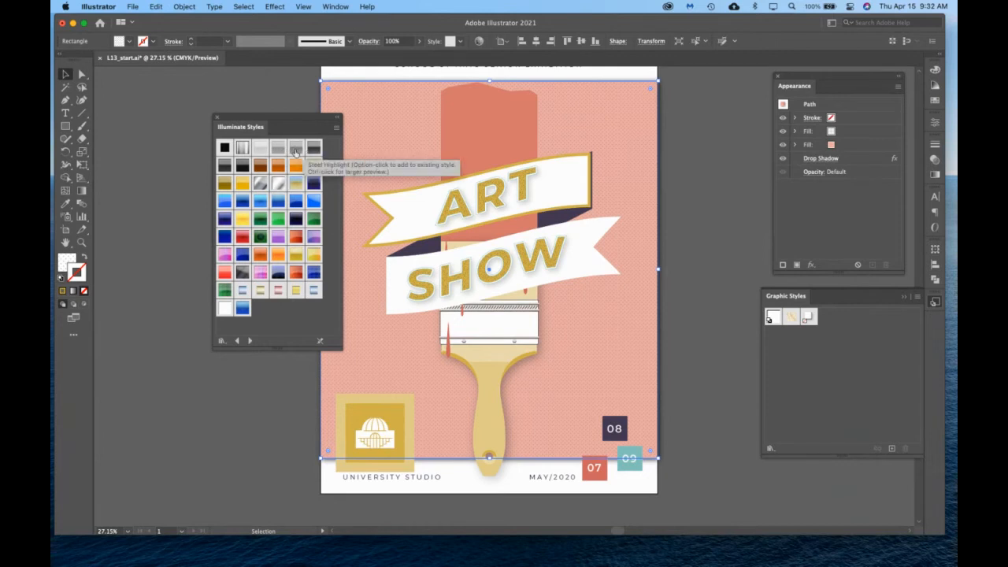
Apply the Steel Highlight graphic style to the brush's white metal band, then close the Illuminate Styles library.
click(494, 337)
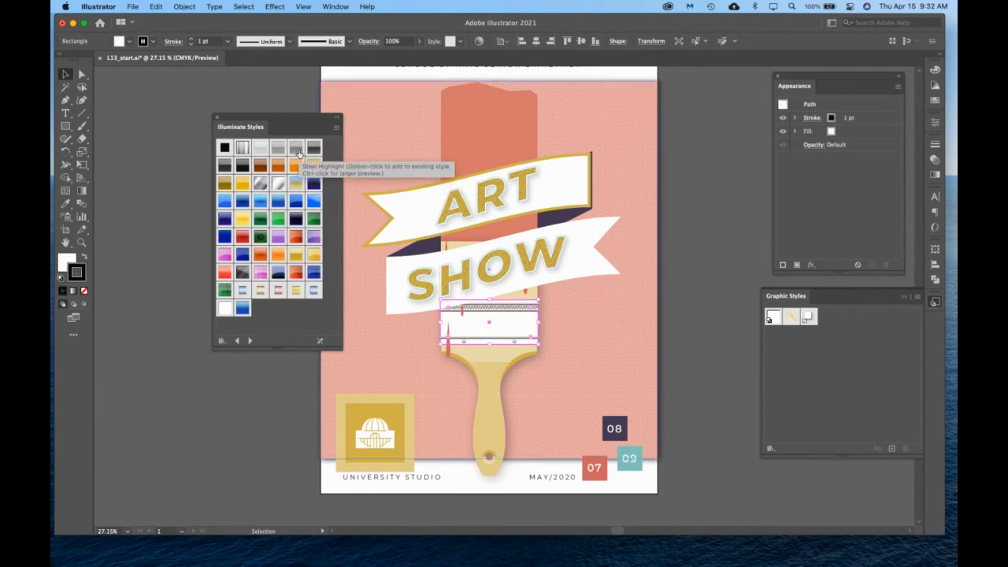
click(297, 150)
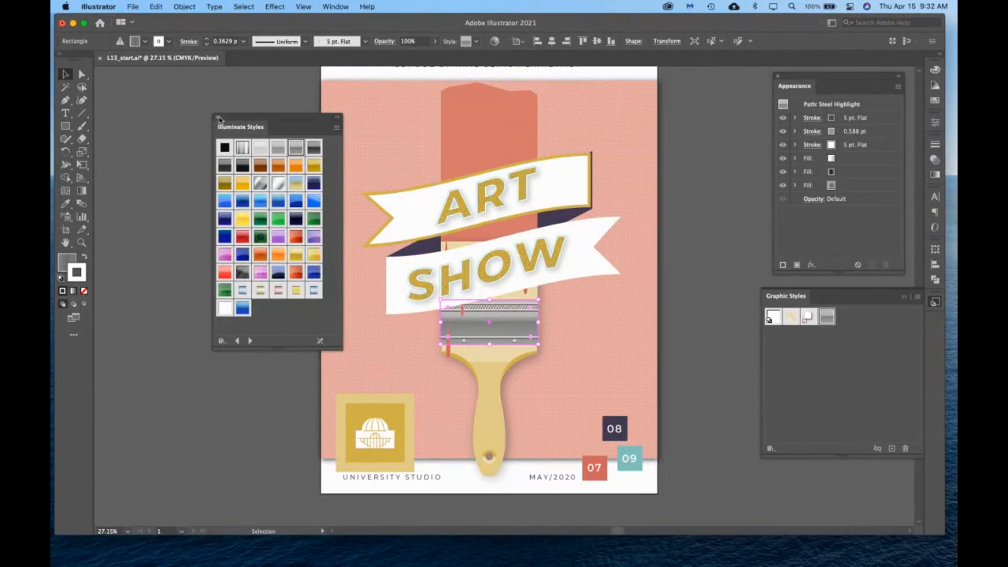
click(698, 341)
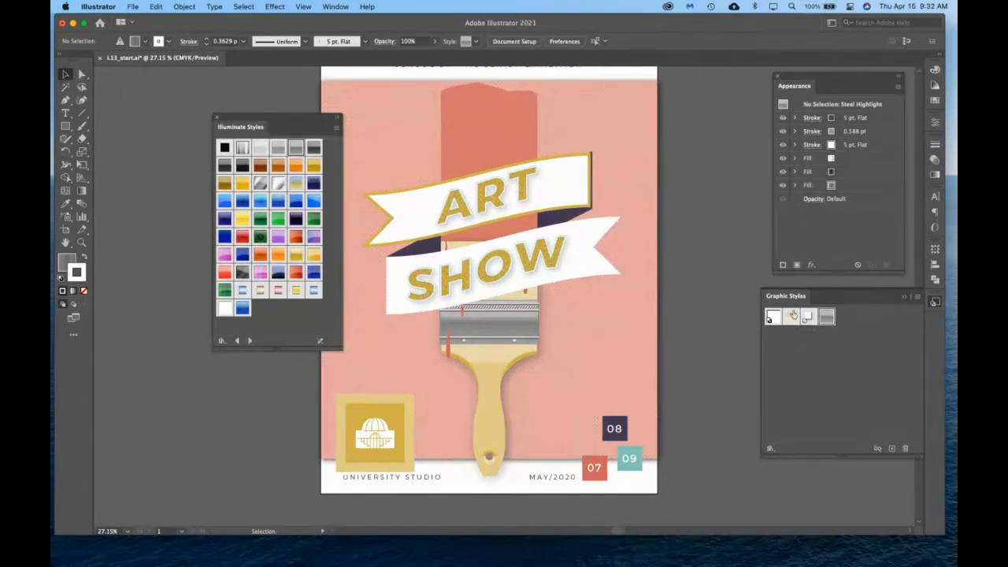
click(218, 118)
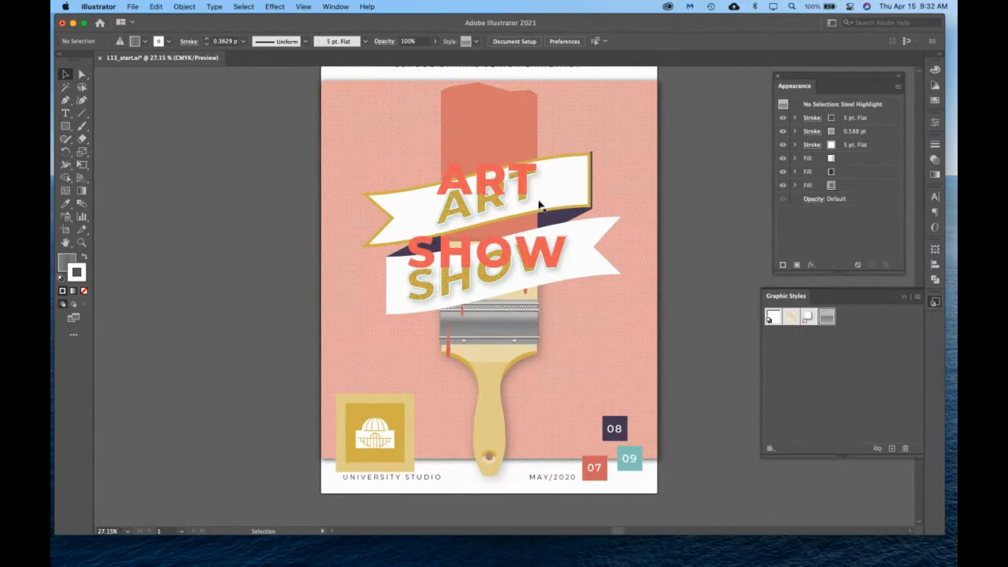
Save the upper ribbon's appearance as a new graphic style and apply it to the lower ribbon.
click(561, 189)
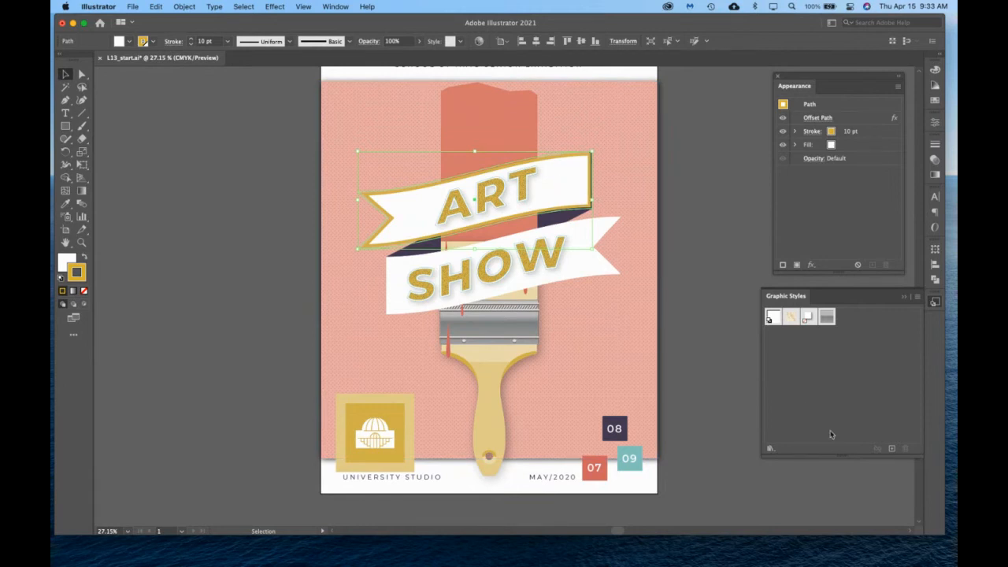
click(892, 449)
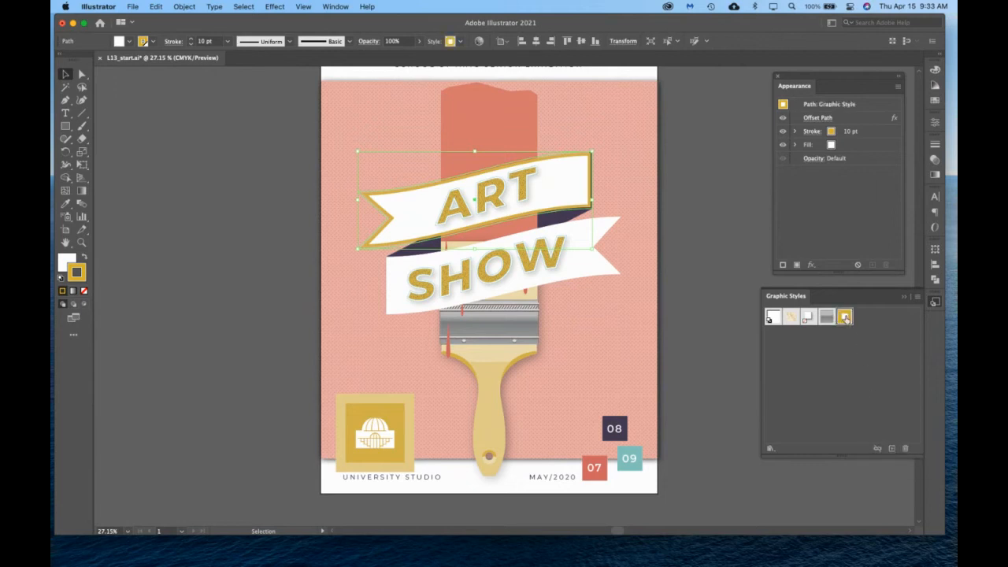
click(583, 268)
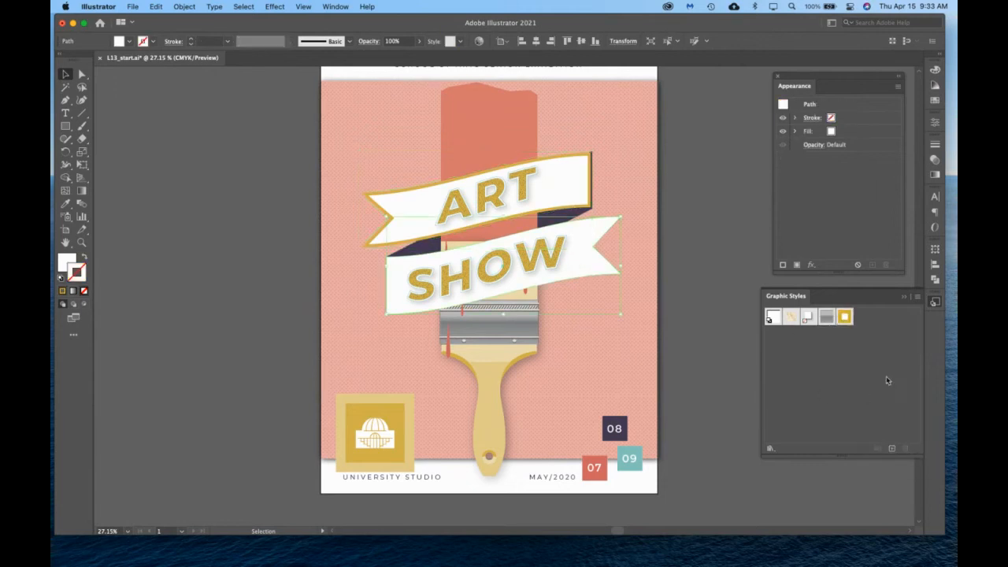
click(846, 316)
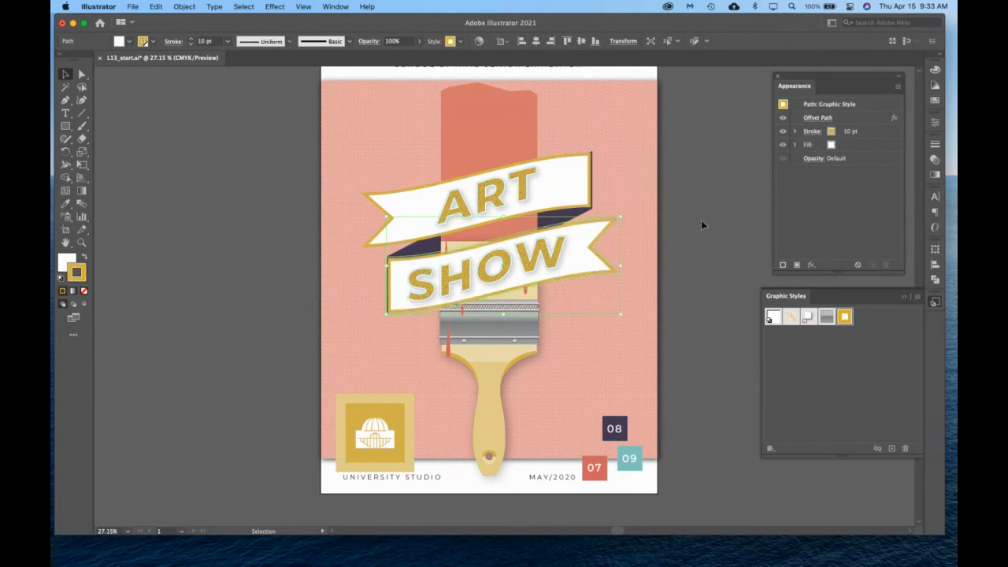
click(707, 437)
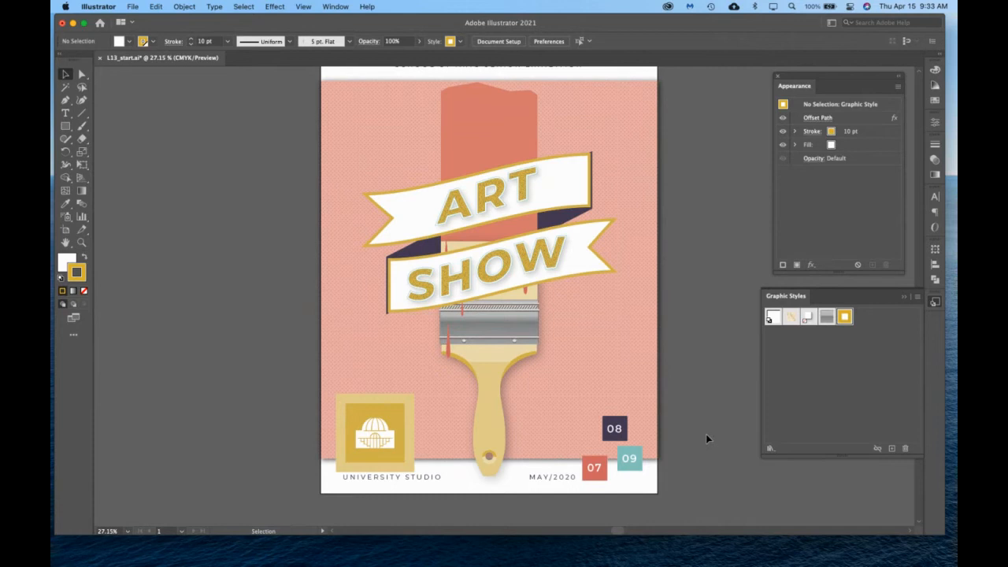
Open the Effect Gallery for the red paint shape behind the ribbons and move the dialog fully into view.
scroll(710, 277, up, 2)
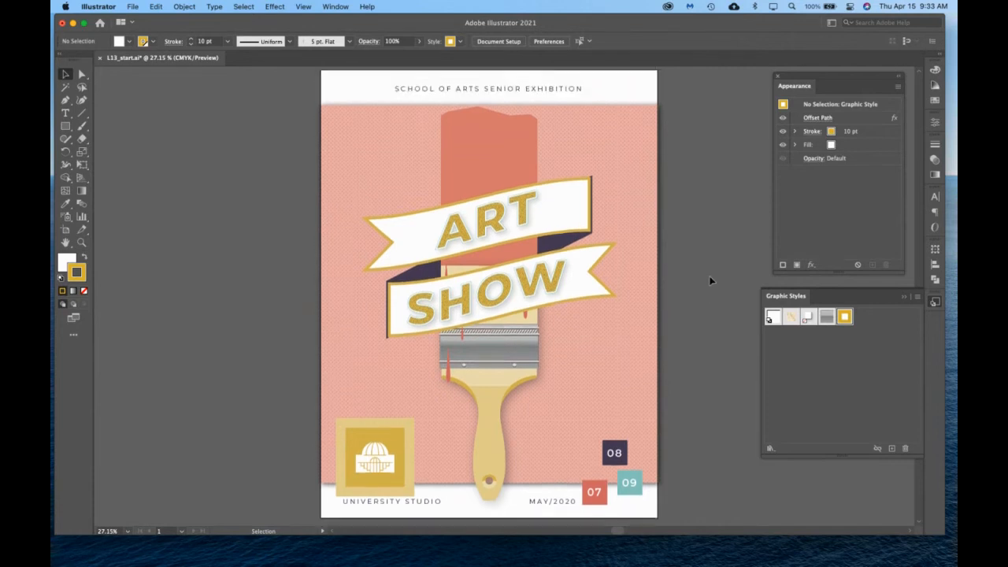
click(270, 6)
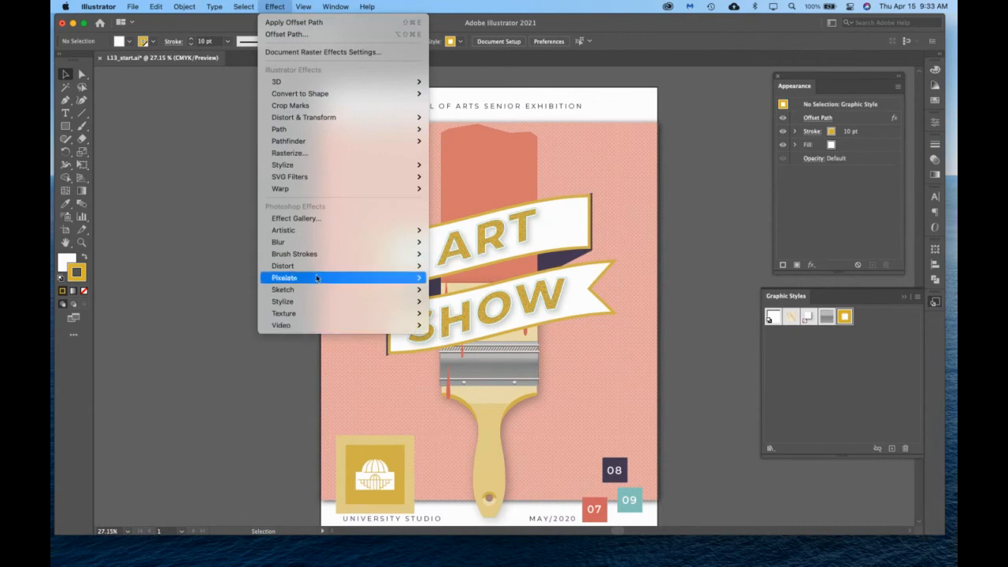
click(288, 5)
click(488, 173)
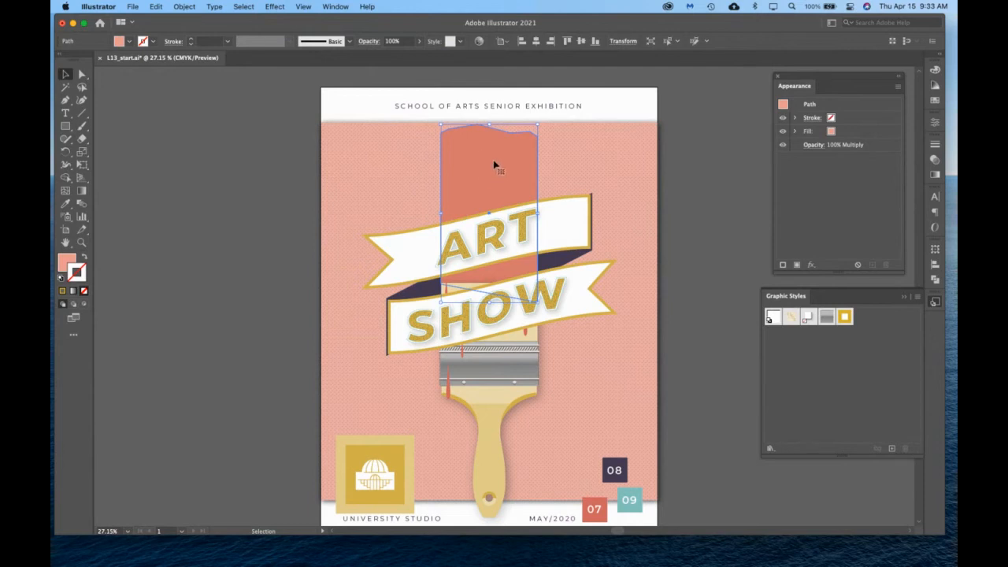
click(275, 6)
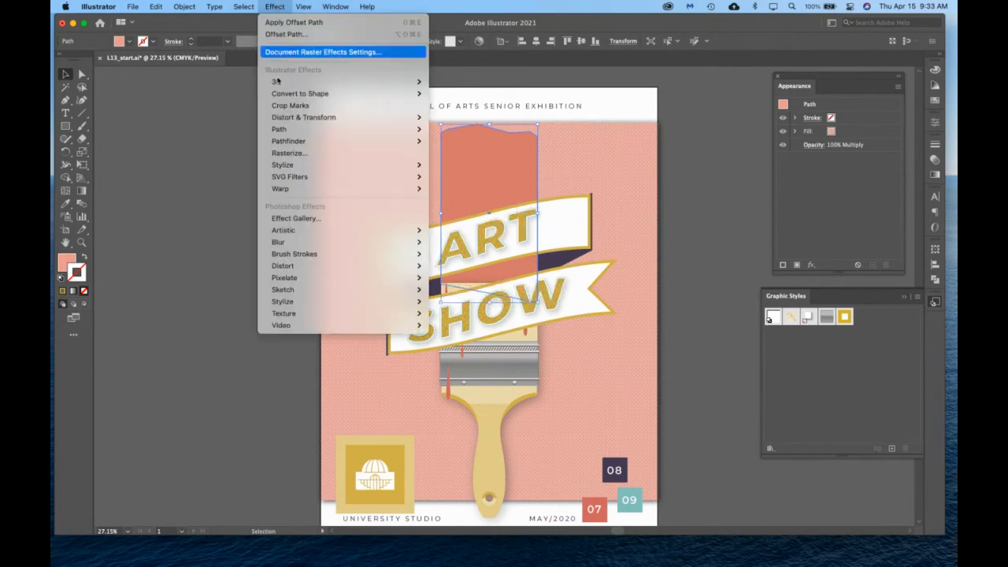
mouse_move(298, 231)
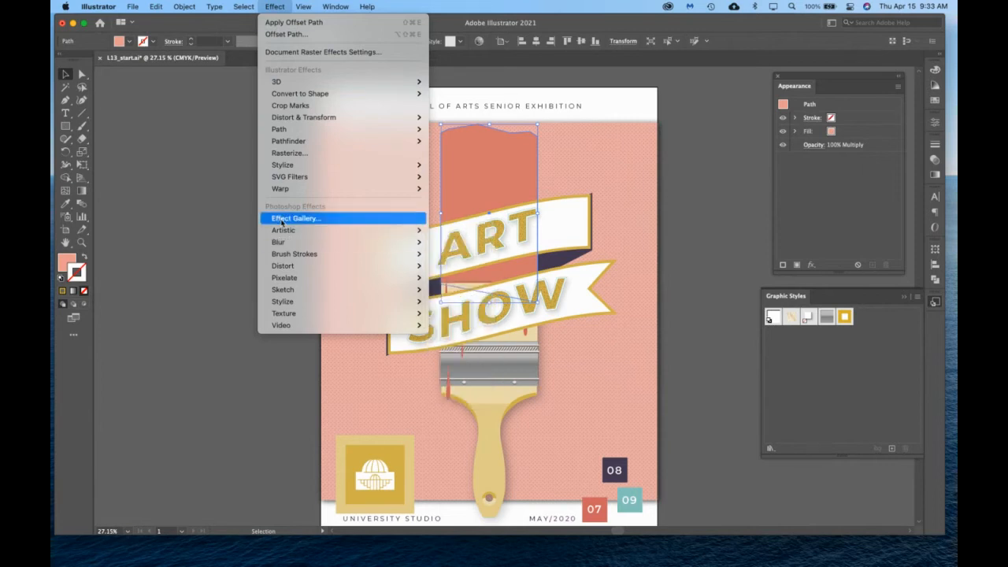
click(290, 224)
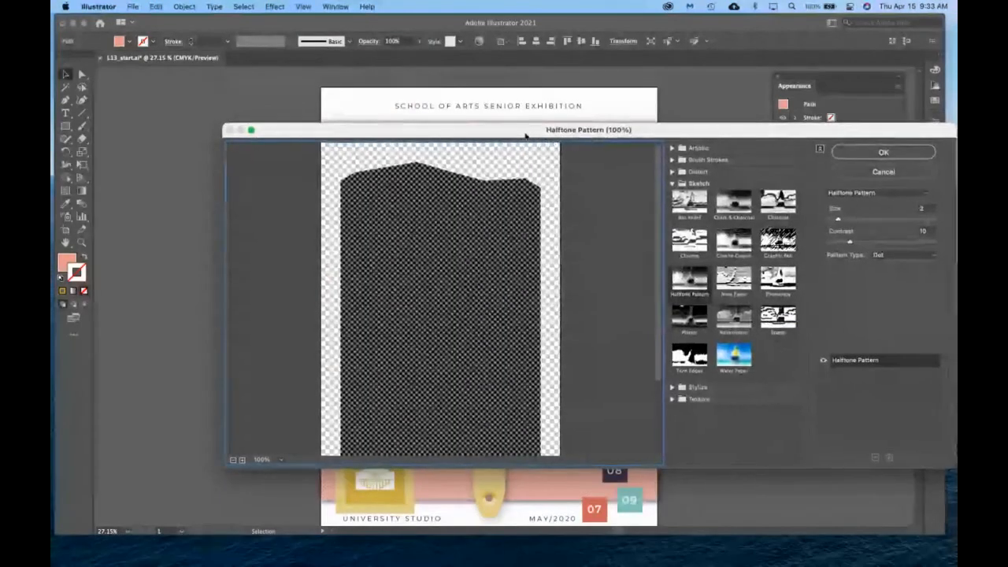
mouse_move(529, 136)
mouse_down()
mouse_move(418, 77)
mouse_move(446, 85)
mouse_up()
Preview several Artistic effects on the paint shape, including Rough Pastels, Watercolor and Smudge Stick.
click(591, 134)
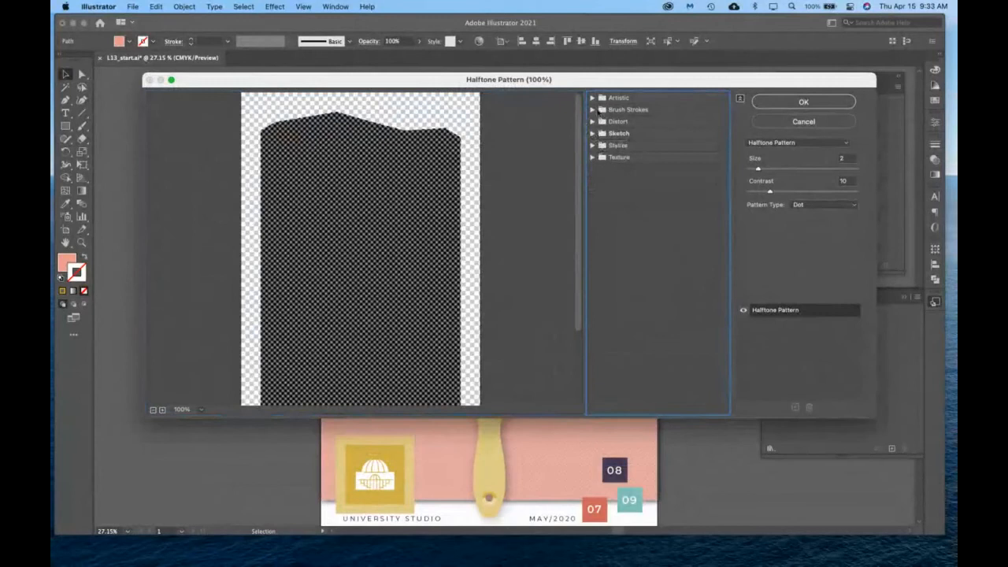
click(592, 99)
click(609, 154)
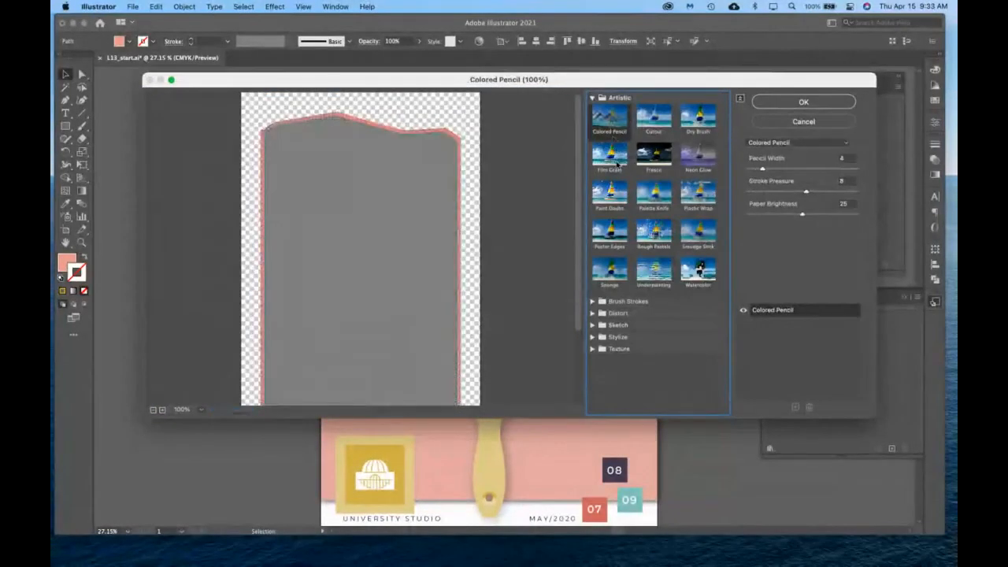
click(617, 197)
click(650, 236)
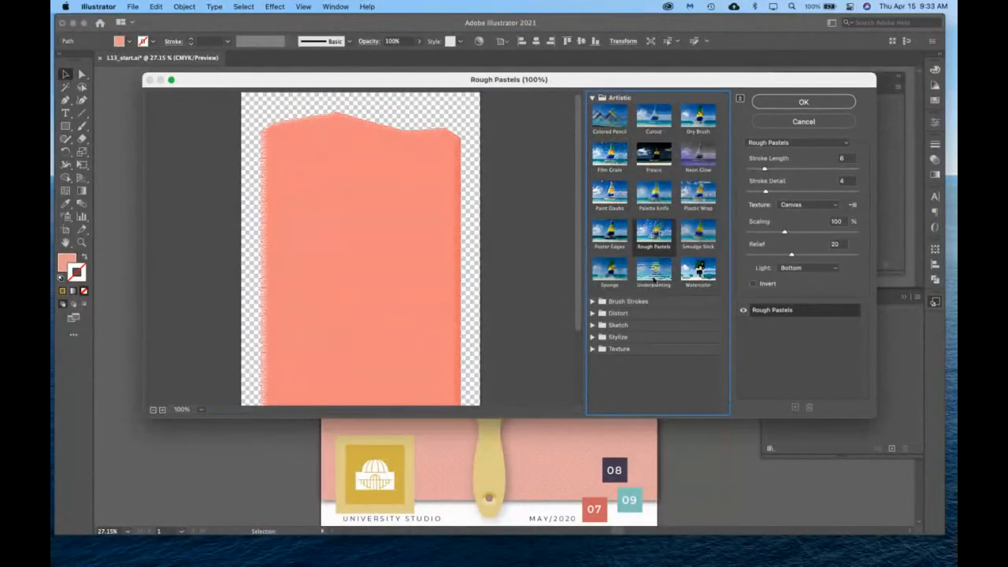
click(655, 288)
click(685, 285)
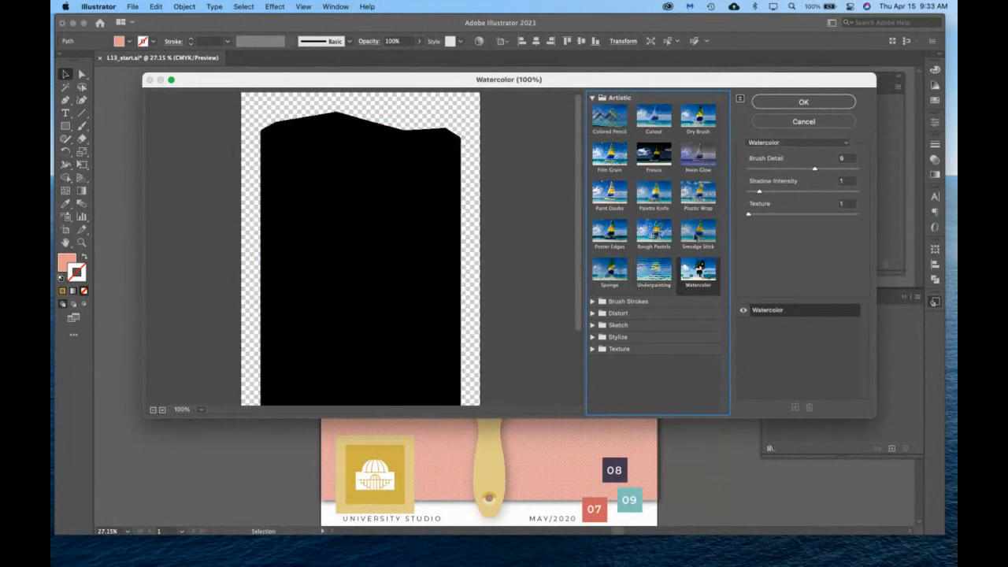
click(697, 234)
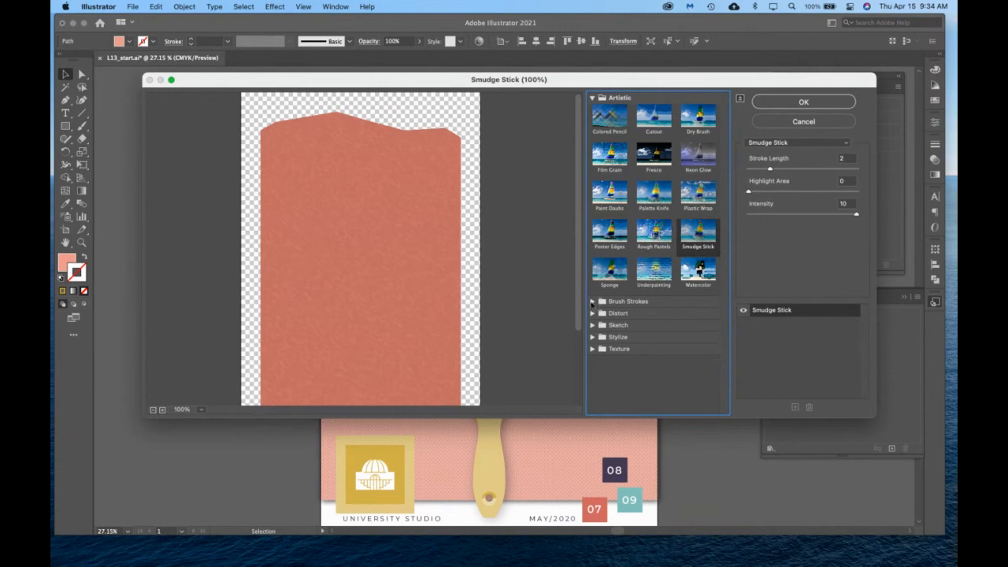
Switch the paint shape's effect to Sprayed Strokes from the Brush Strokes category.
click(592, 302)
click(592, 98)
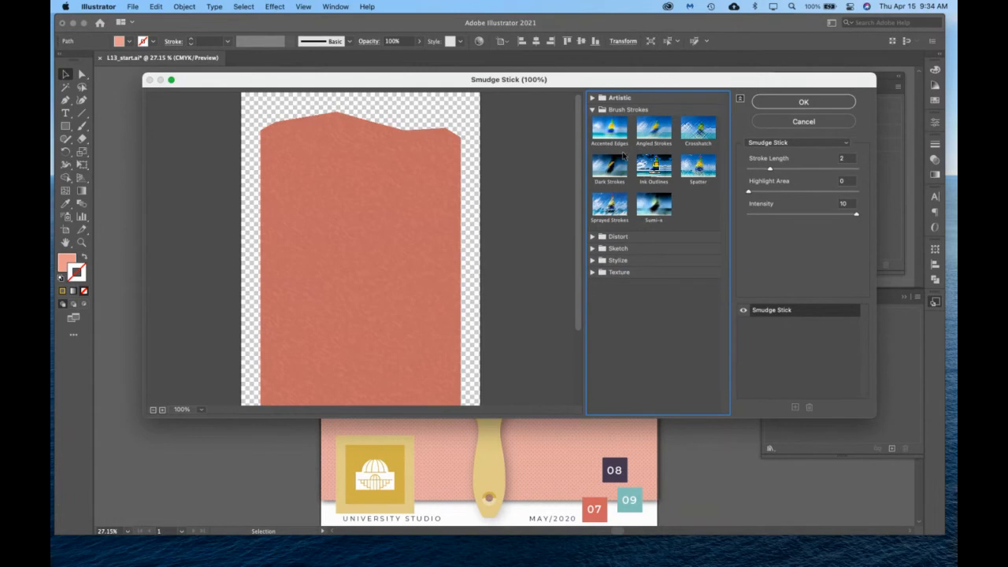
click(611, 206)
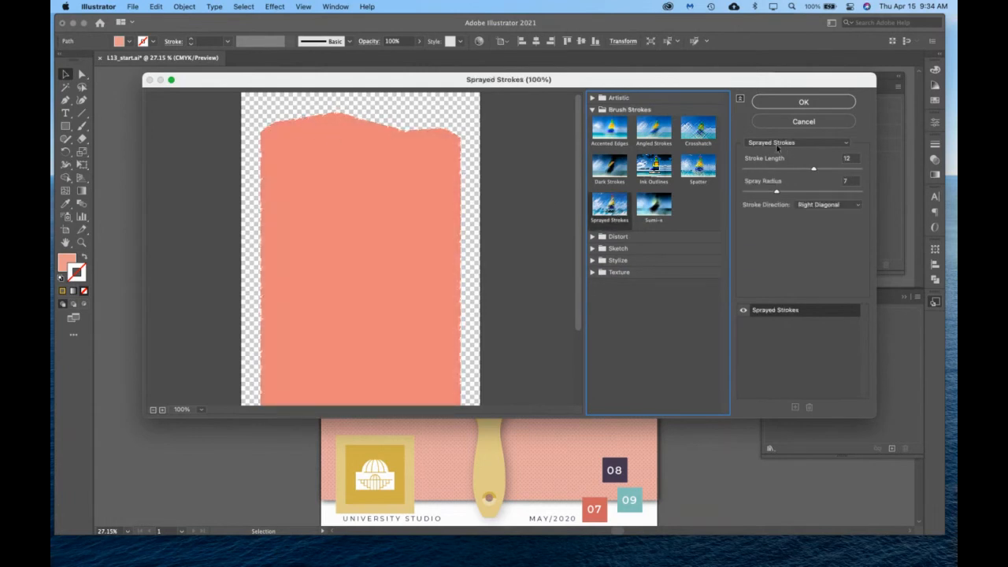
click(814, 143)
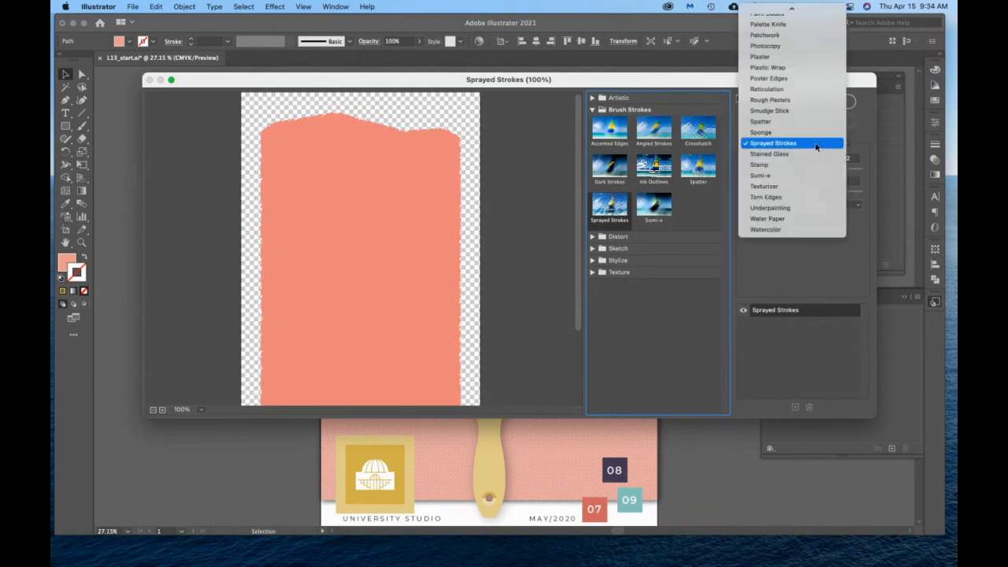
click(815, 144)
Set the Sprayed Strokes effect to a stroke length of 16, spray radius of 17 and Vertical stroke direction.
drag(810, 170, 833, 171)
drag(775, 193, 822, 191)
click(825, 205)
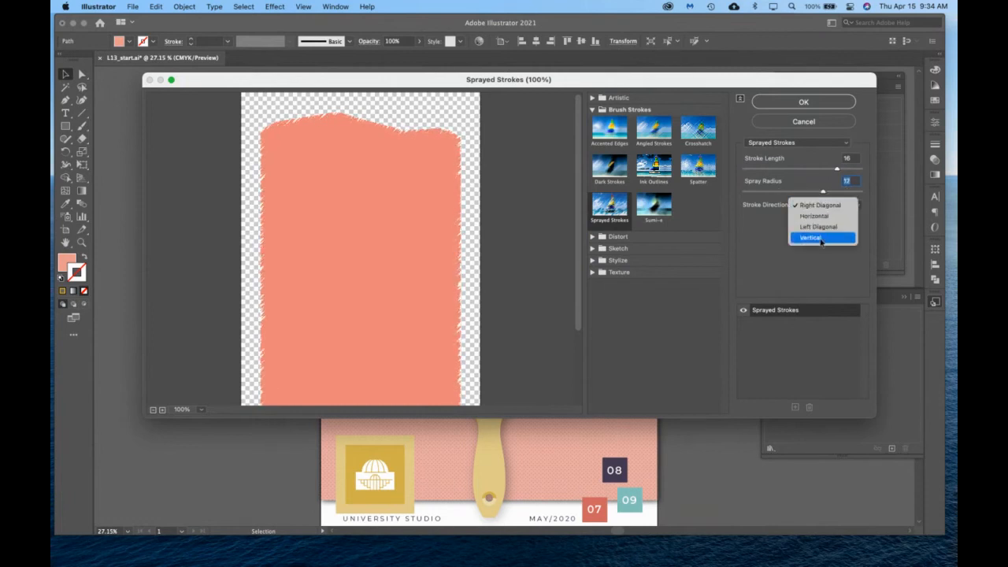
click(818, 237)
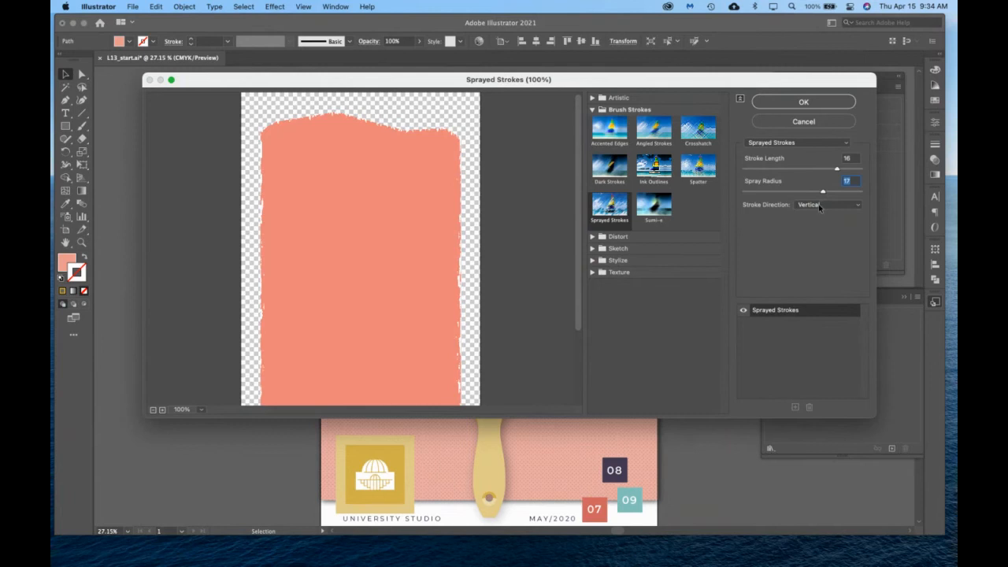
Raise the Sprayed Strokes stroke length, set the spray radius to 22, and apply the effect to the paint shape.
drag(822, 192, 841, 193)
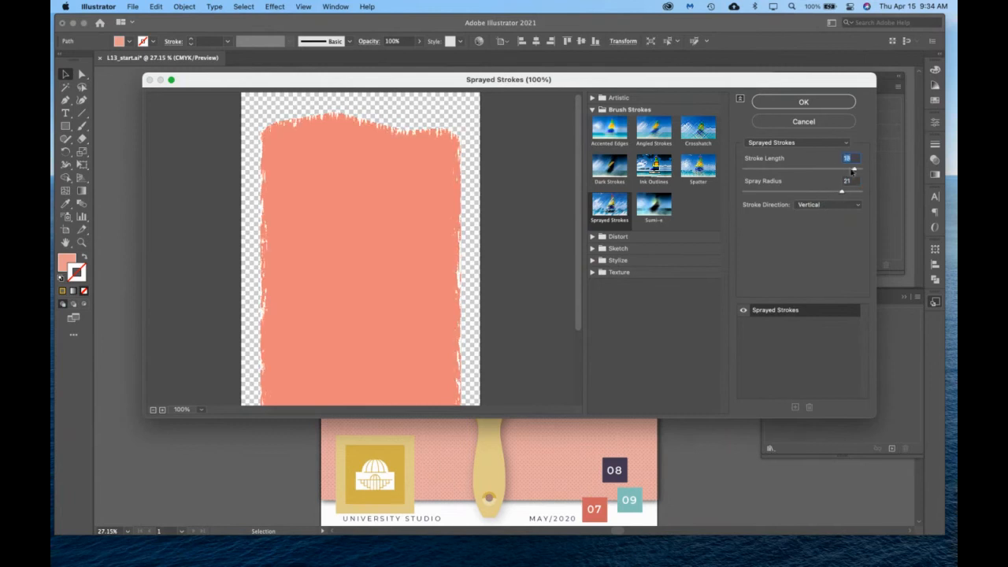
drag(837, 170, 758, 171)
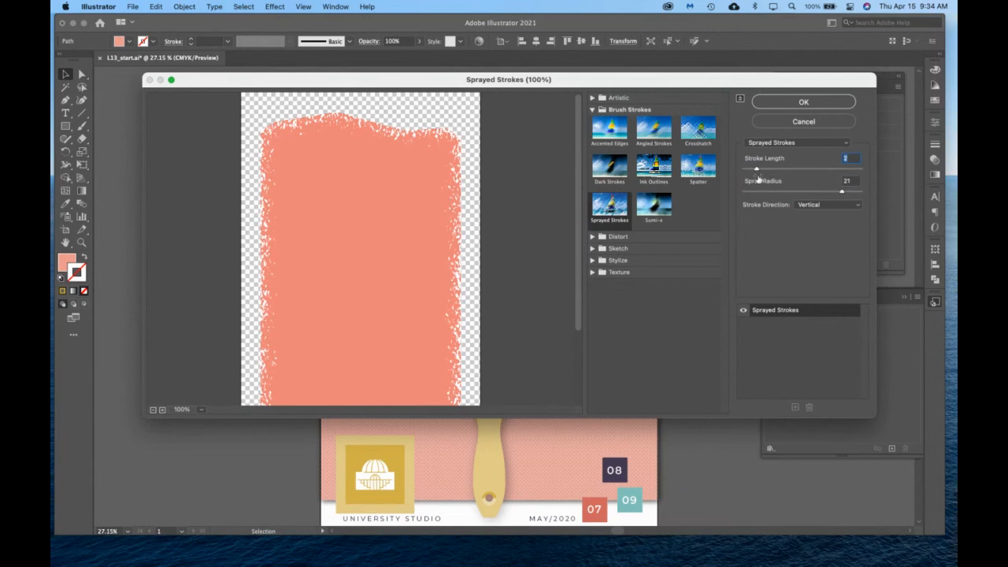
mouse_move(764, 167)
mouse_down()
mouse_move(825, 169)
mouse_move(837, 192)
mouse_move(763, 195)
mouse_move(847, 192)
mouse_up()
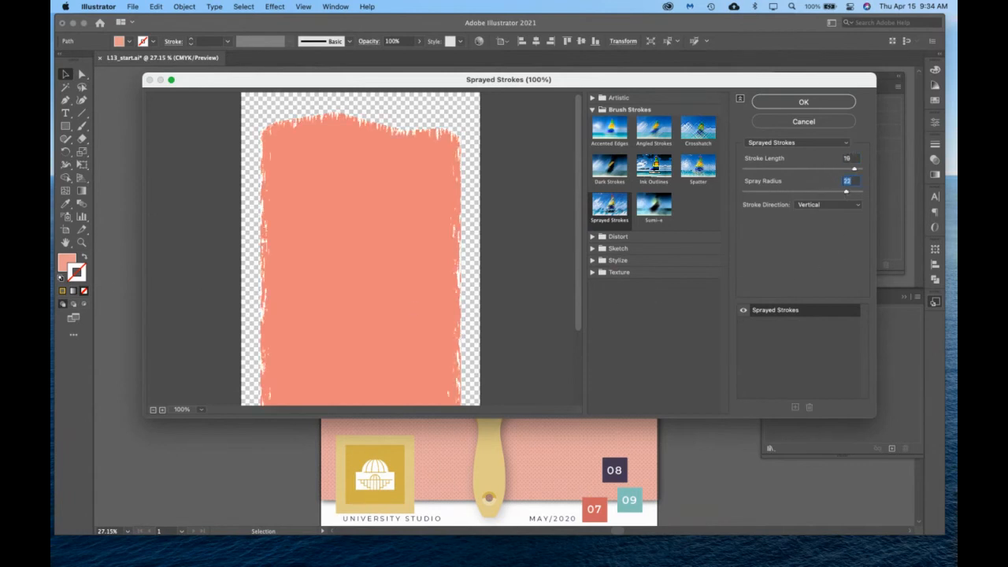
click(818, 103)
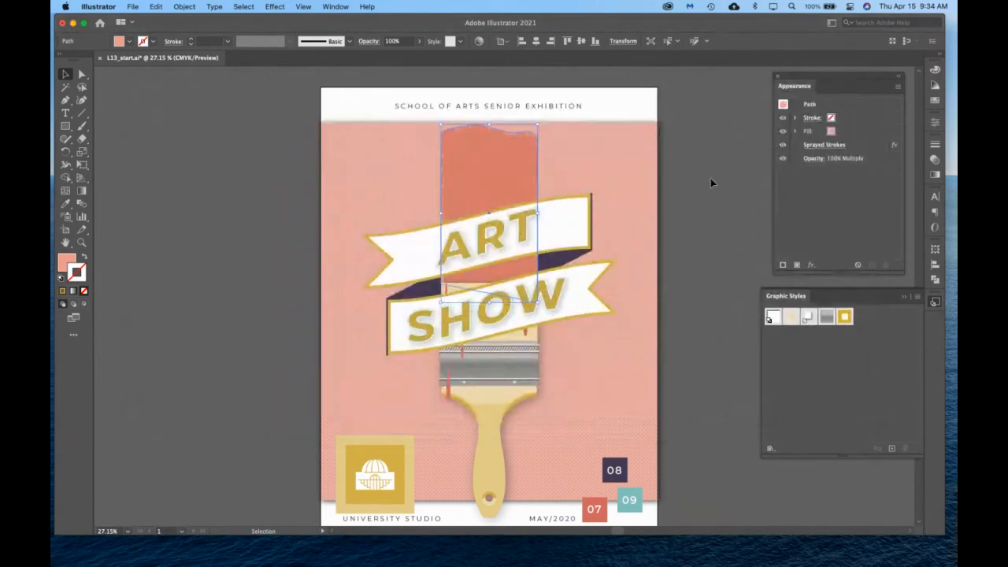
click(710, 181)
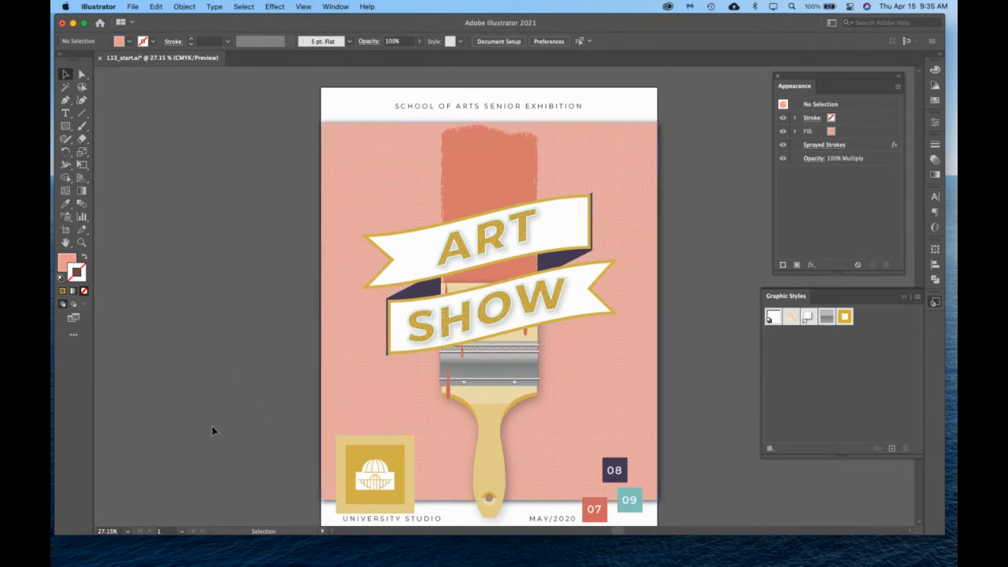
Try resizing the University Studio logo group freehand, and undo the resize.
click(374, 473)
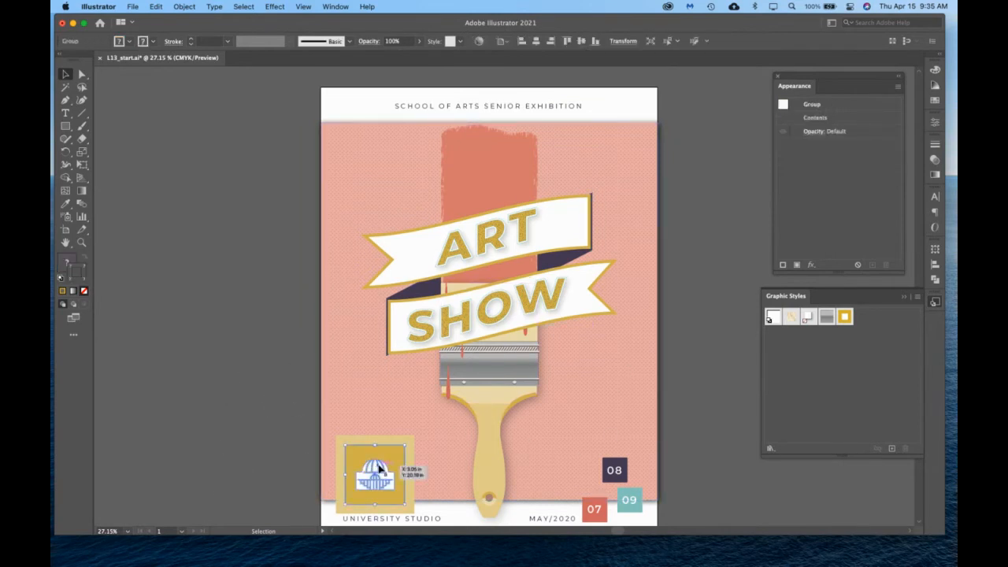
scroll(476, 474, down, 2)
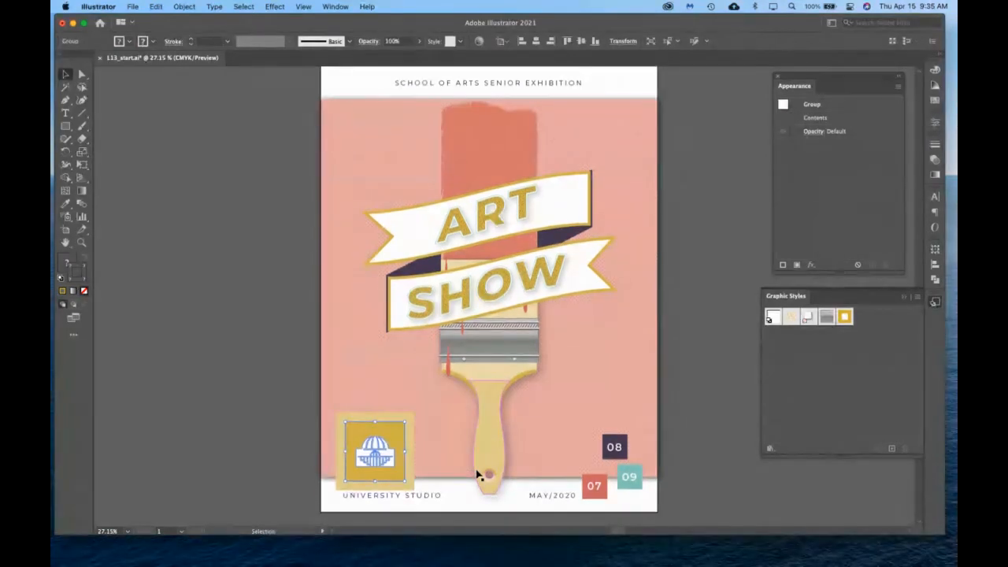
drag(405, 422, 374, 460)
key(super+z)
drag(376, 460, 376, 459)
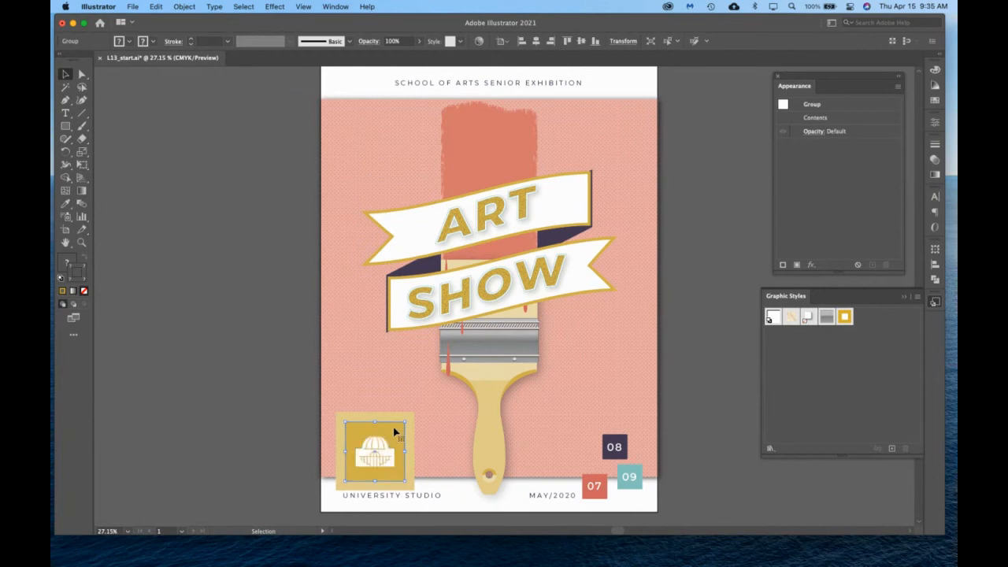
Isolate the logo group and examine the gold square's stroke weight and alignment, widening the Appearance display to read them fully.
double_click(395, 432)
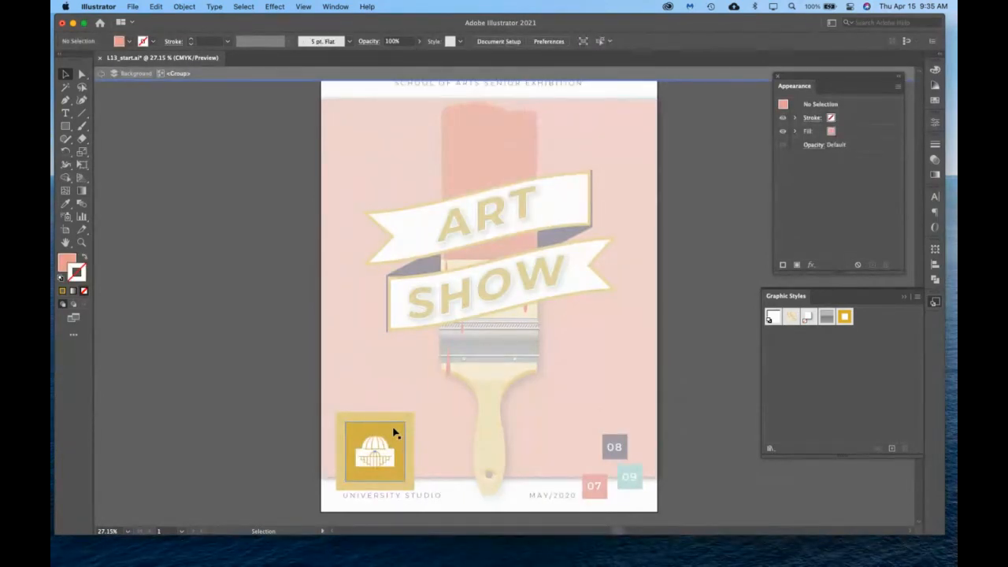
click(396, 437)
click(381, 461)
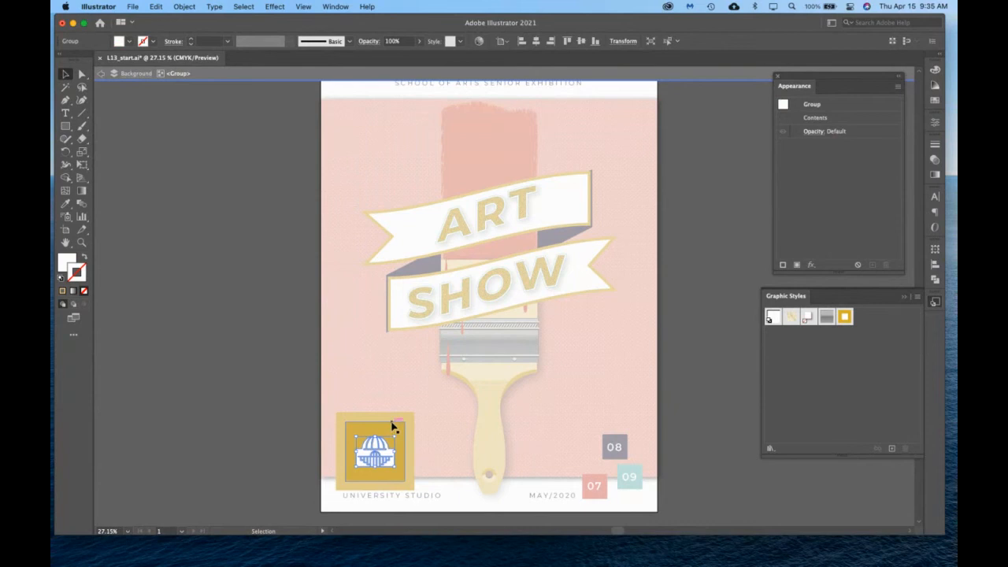
scroll(392, 426, left, 1)
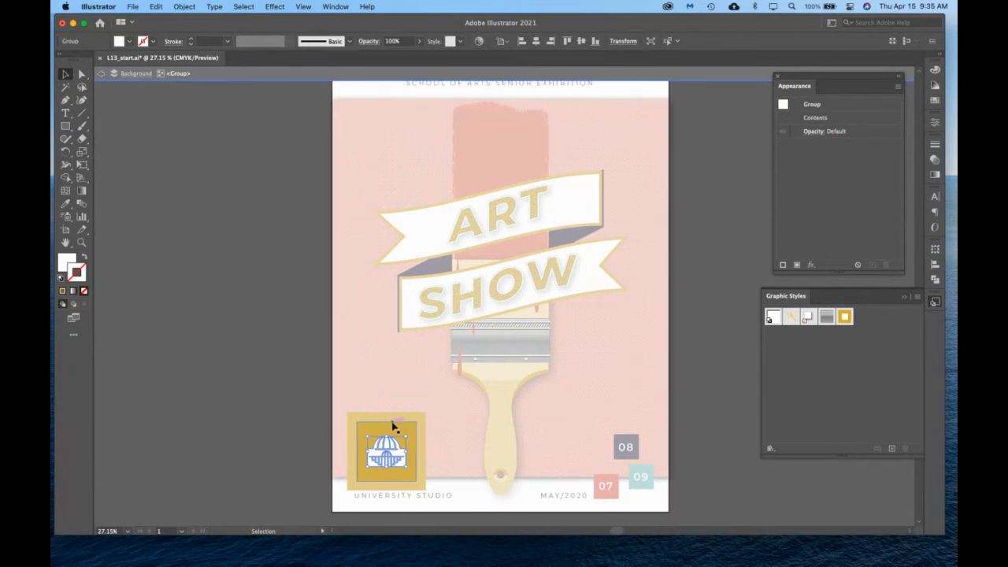
click(394, 427)
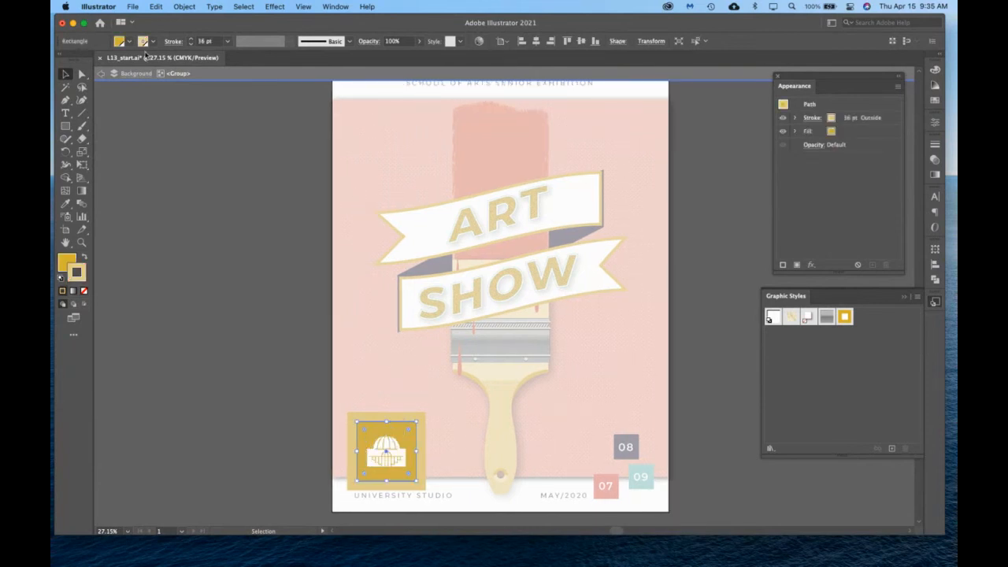
click(865, 118)
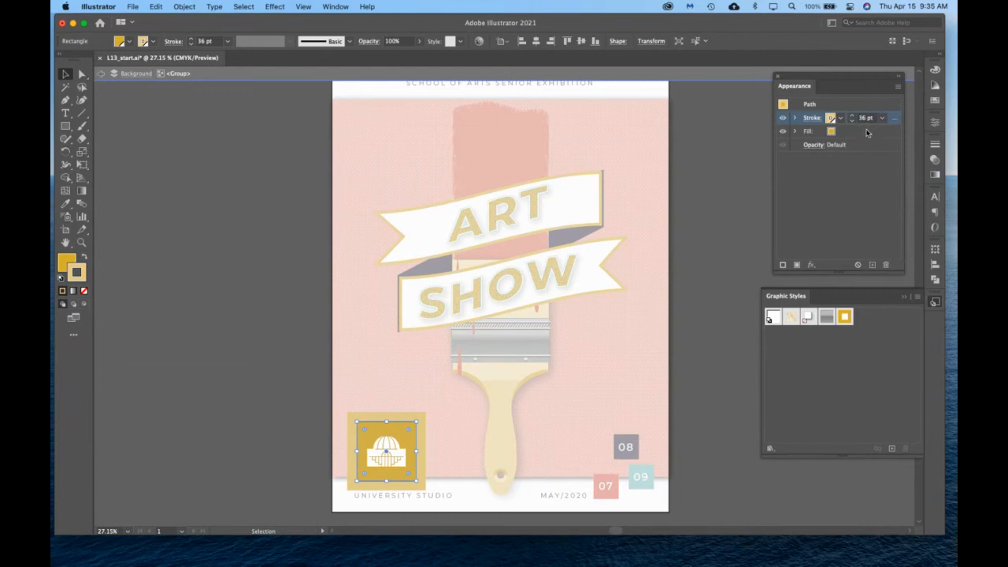
click(867, 132)
click(866, 118)
drag(774, 273, 731, 281)
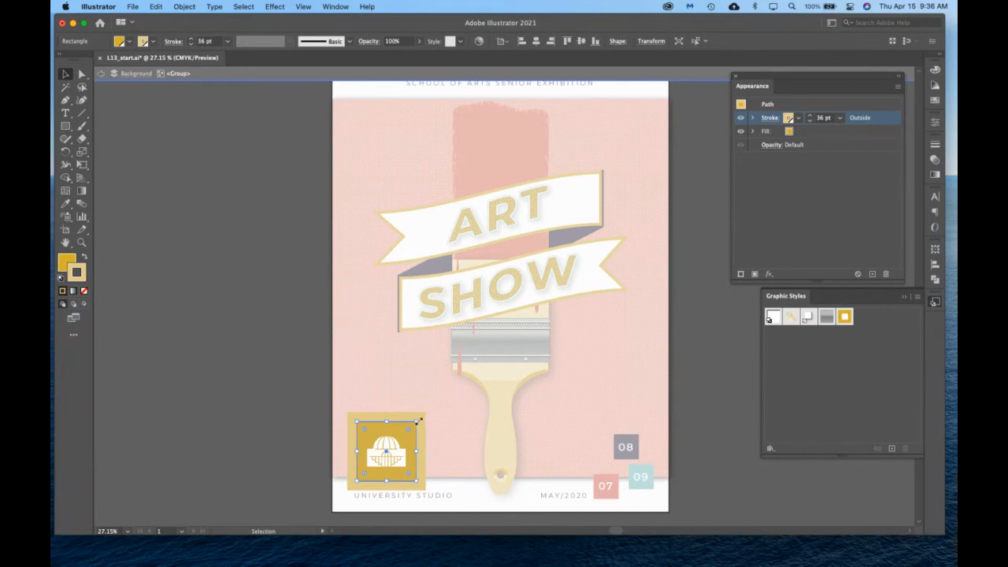
Try scaling only the logo's gold square uniformly to 50% with Scale Strokes & Effects on, and undo it.
double_click(82, 152)
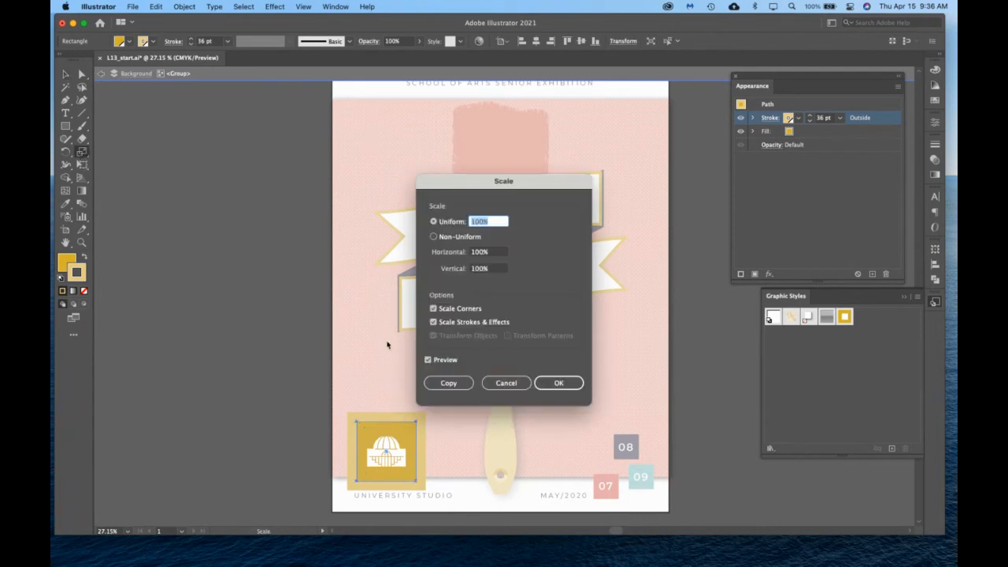
click(432, 322)
text(50)
key(Tab)
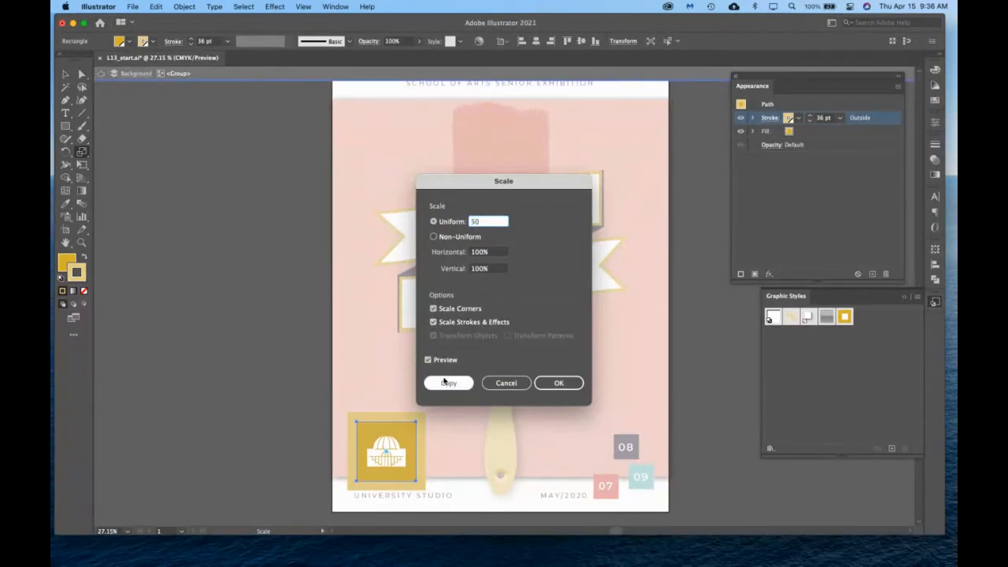
click(564, 384)
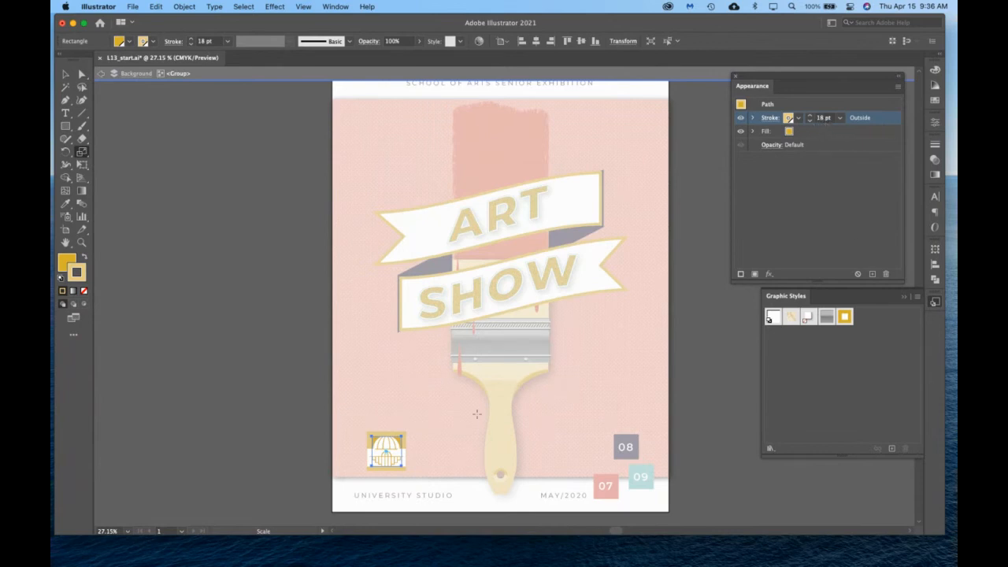
key(super+z)
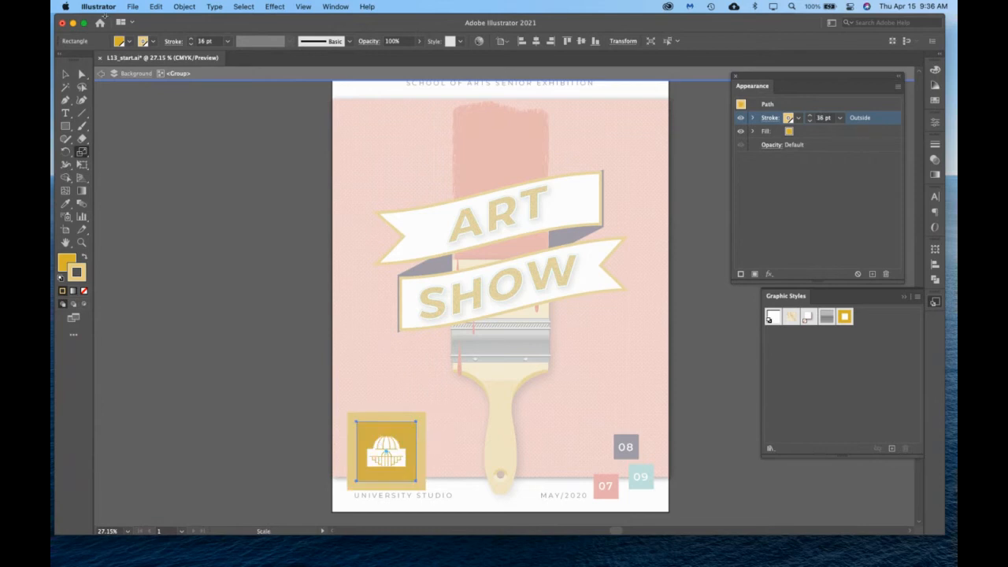
Scale the whole logo group uniformly to 50% with its strokes and effects, and move it slightly up and to the left.
click(65, 74)
click(227, 211)
double_click(227, 211)
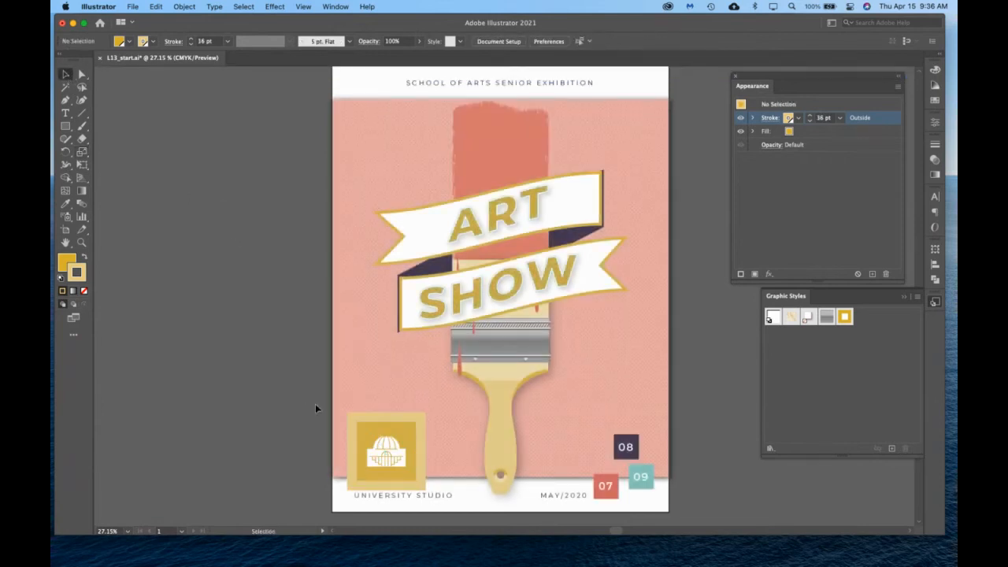
click(386, 439)
double_click(82, 152)
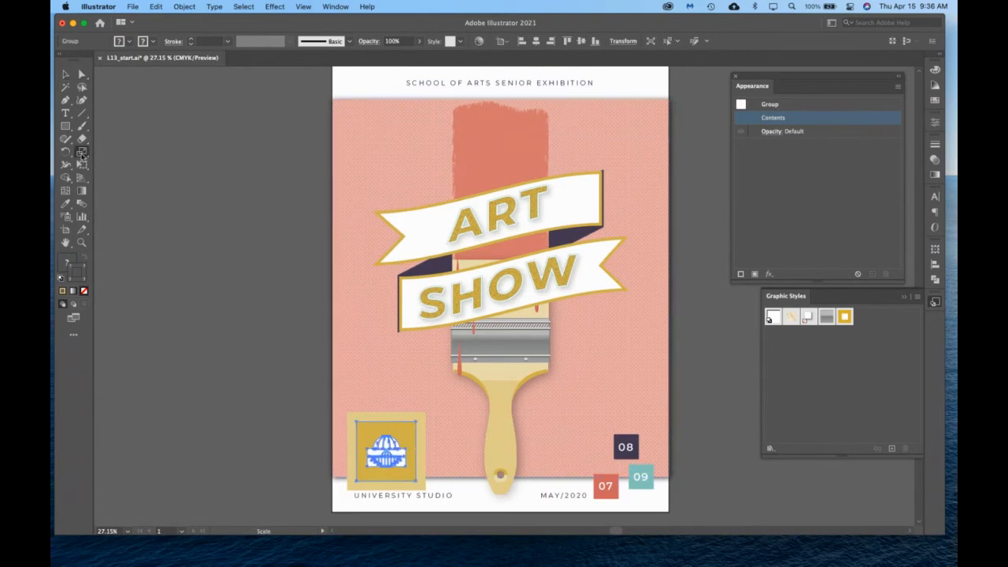
text(50)
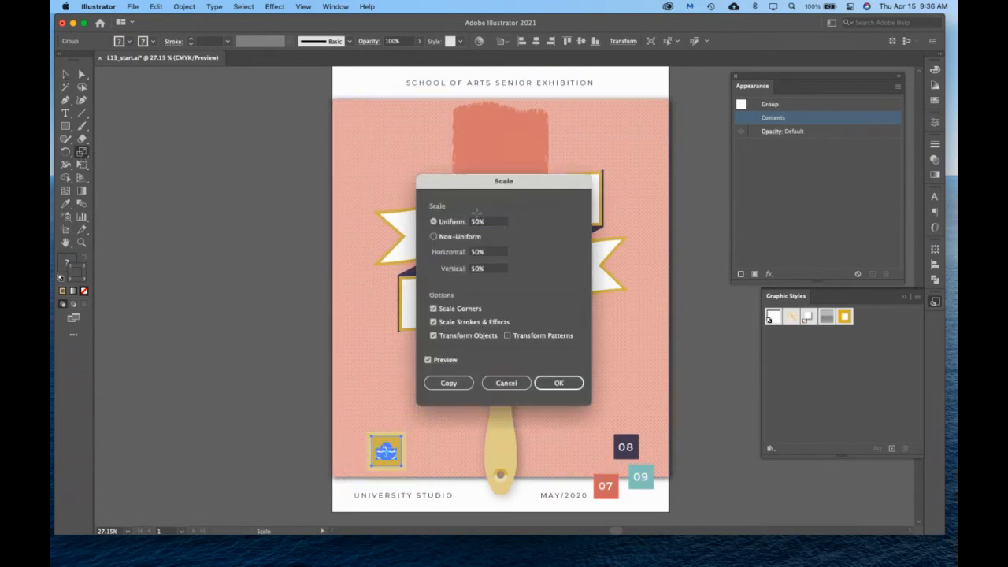
key(Return)
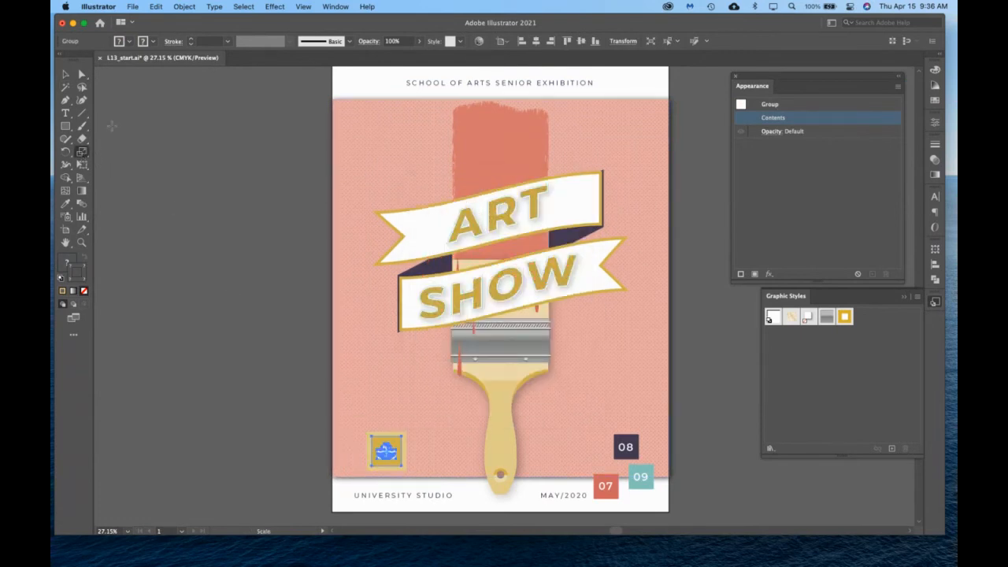
click(66, 77)
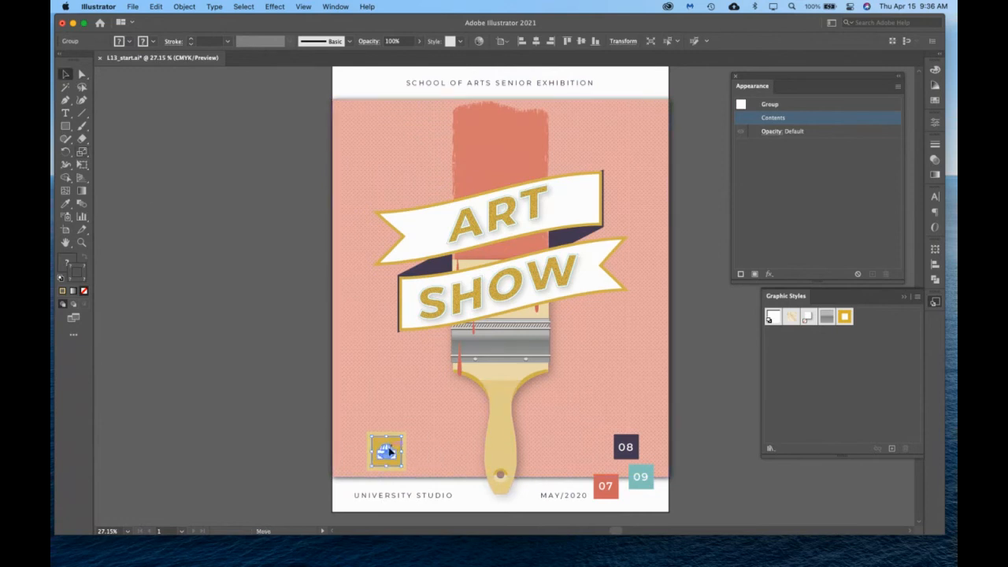
mouse_move(390, 450)
mouse_down()
mouse_move(369, 450)
mouse_move(387, 445)
mouse_up()
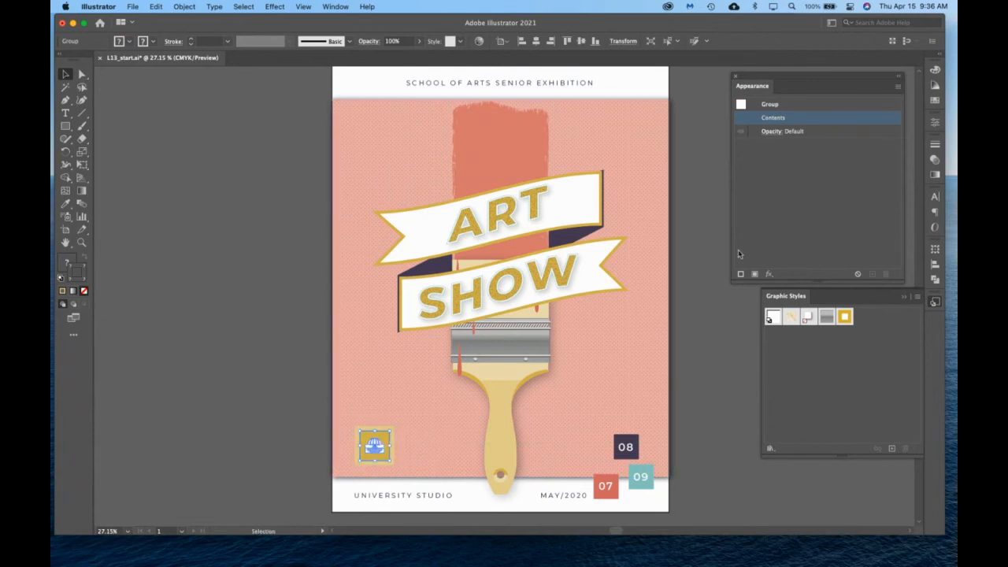
Isolate the reduced logo group to check the gold square's stroke weight, and leave isolation mode.
click(460, 450)
double_click(386, 446)
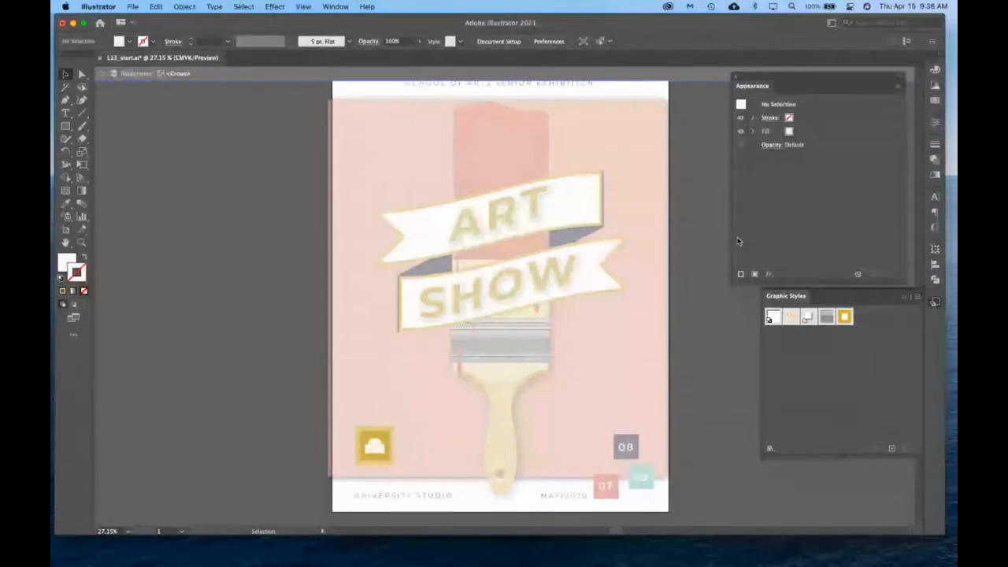
click(377, 442)
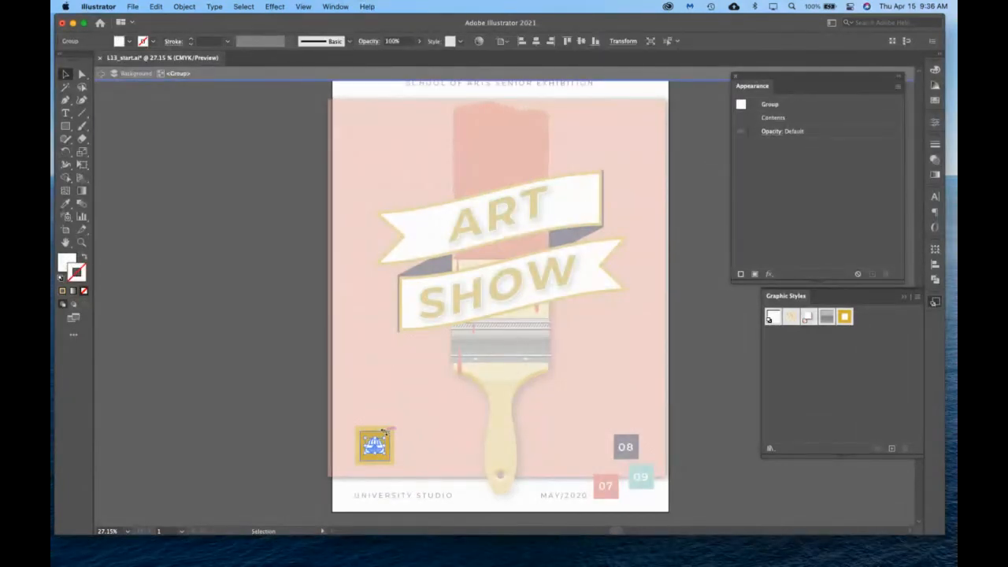
click(391, 444)
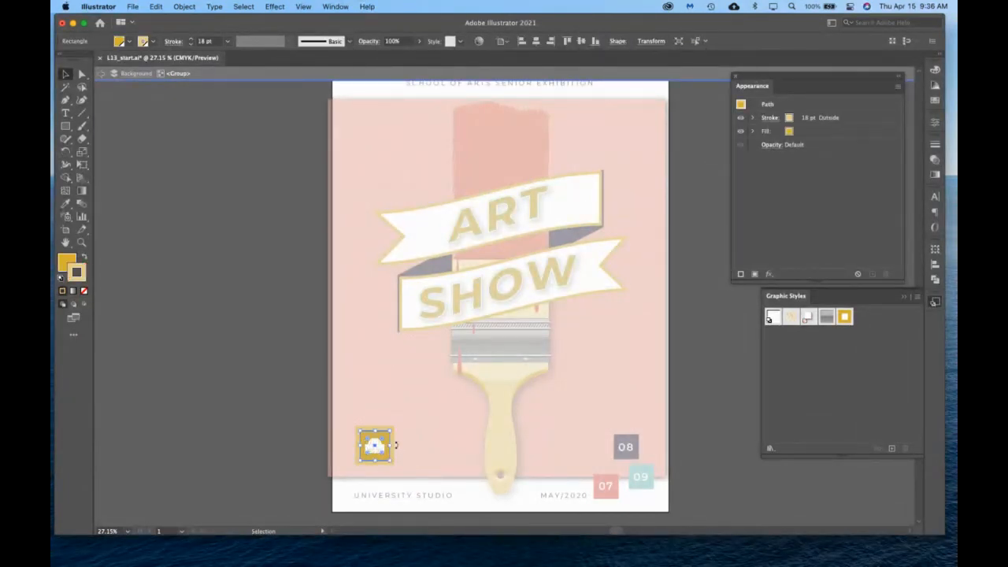
double_click(278, 435)
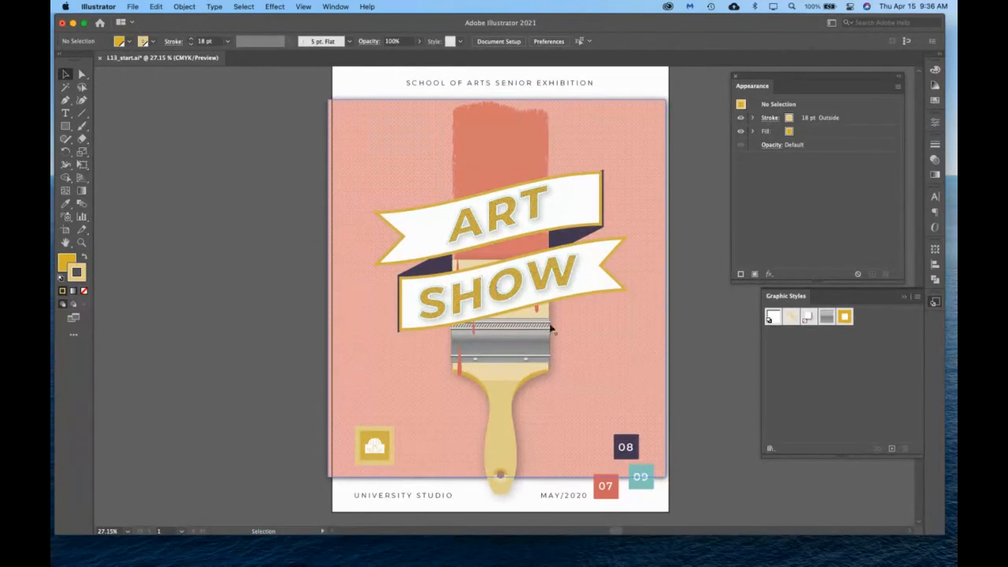
Review the Scale Strokes & Effects option in the Scale settings with nothing selected.
double_click(82, 152)
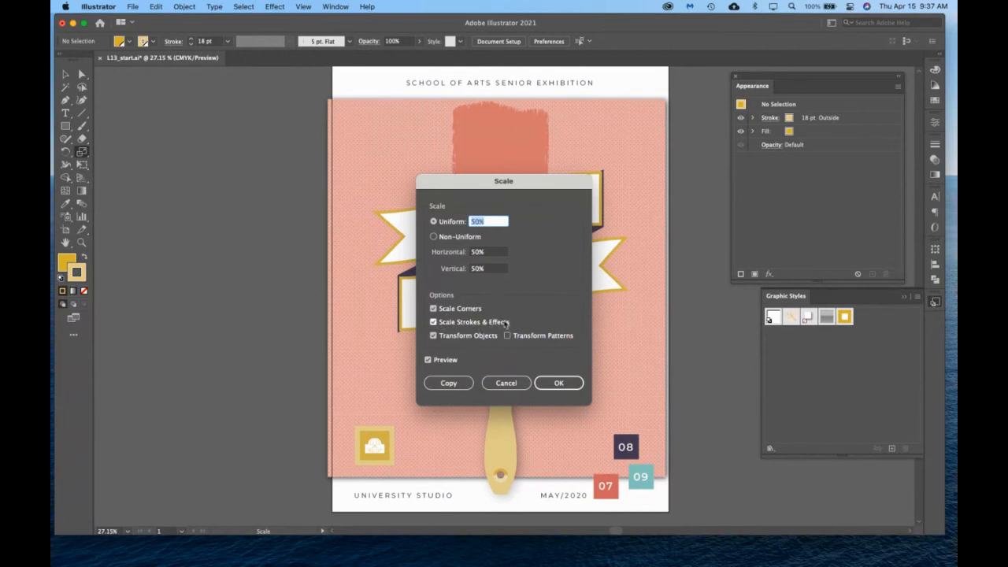
click(555, 382)
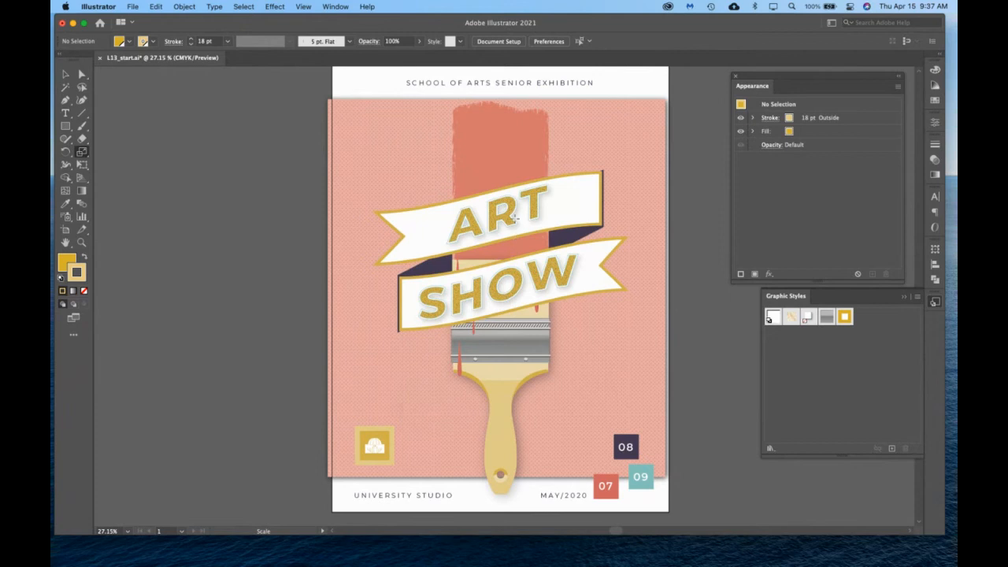
click(65, 73)
Preview the brush handle group scaled uniformly to 50%, comparing Scale Strokes & Effects on and off, and cancel the scaling.
click(548, 223)
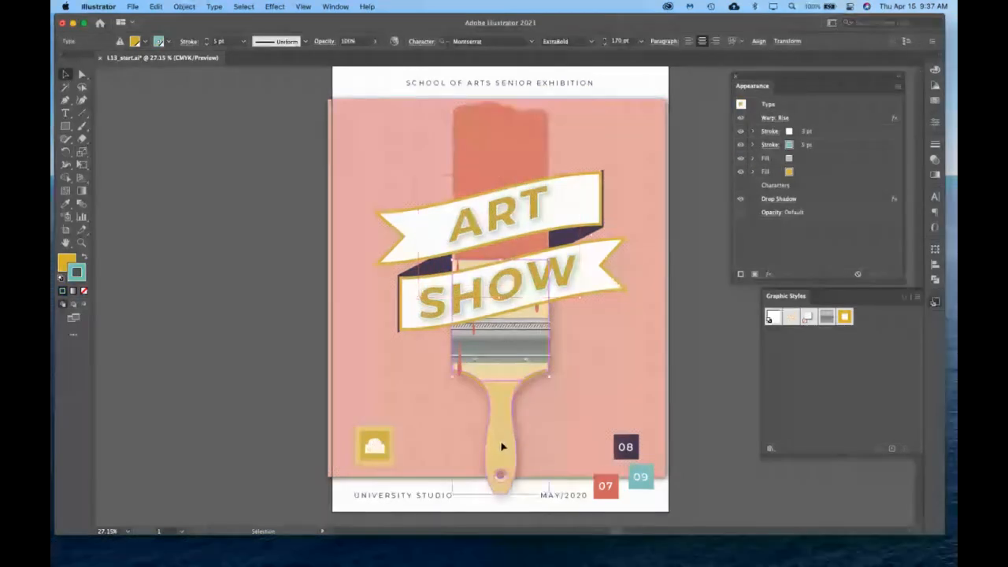
click(515, 455)
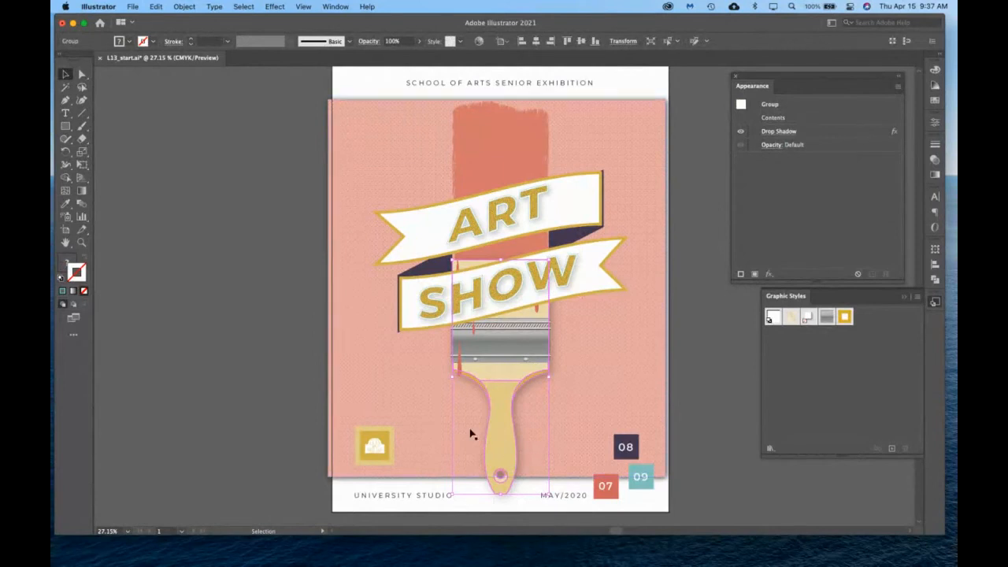
double_click(82, 151)
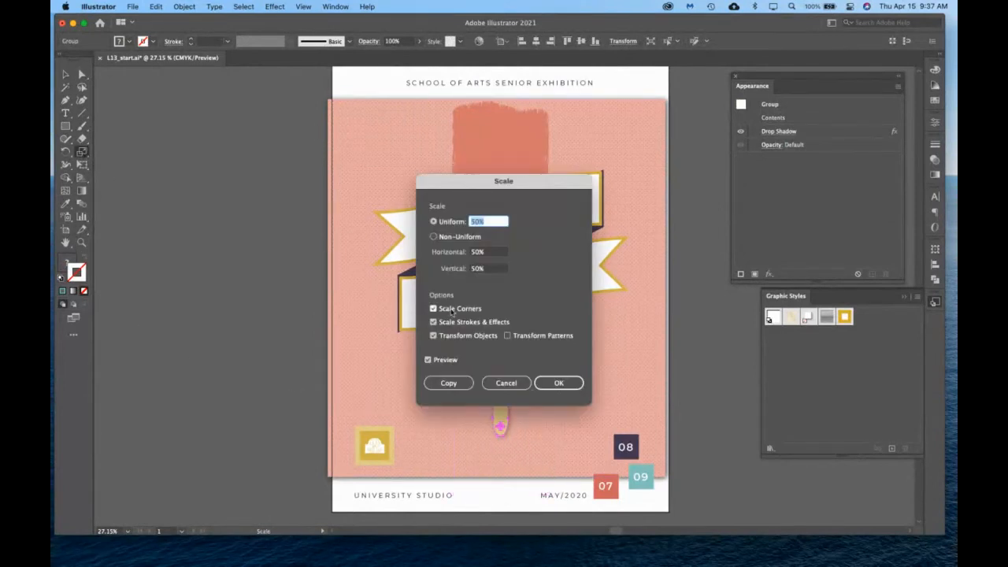
click(464, 323)
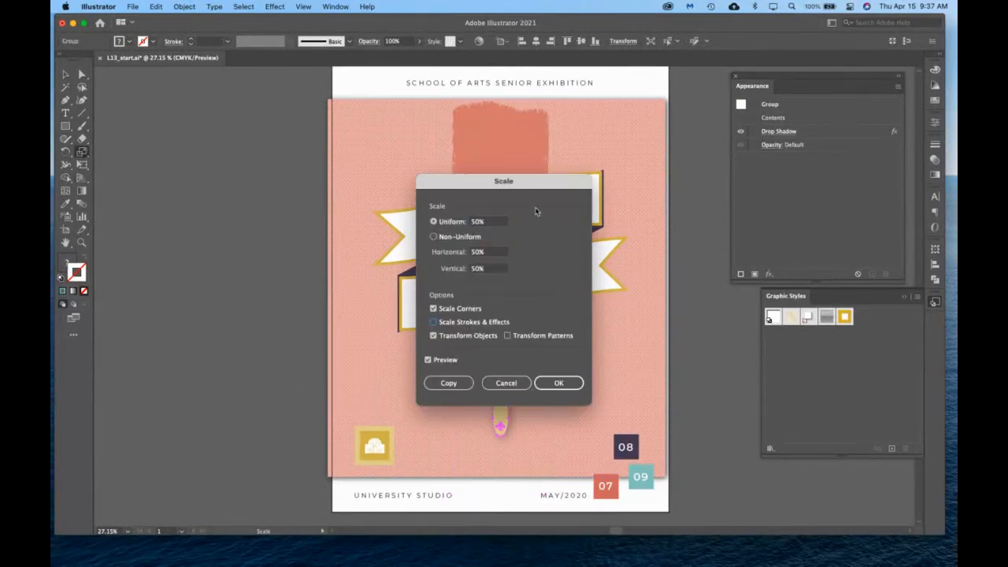
drag(525, 185, 214, 130)
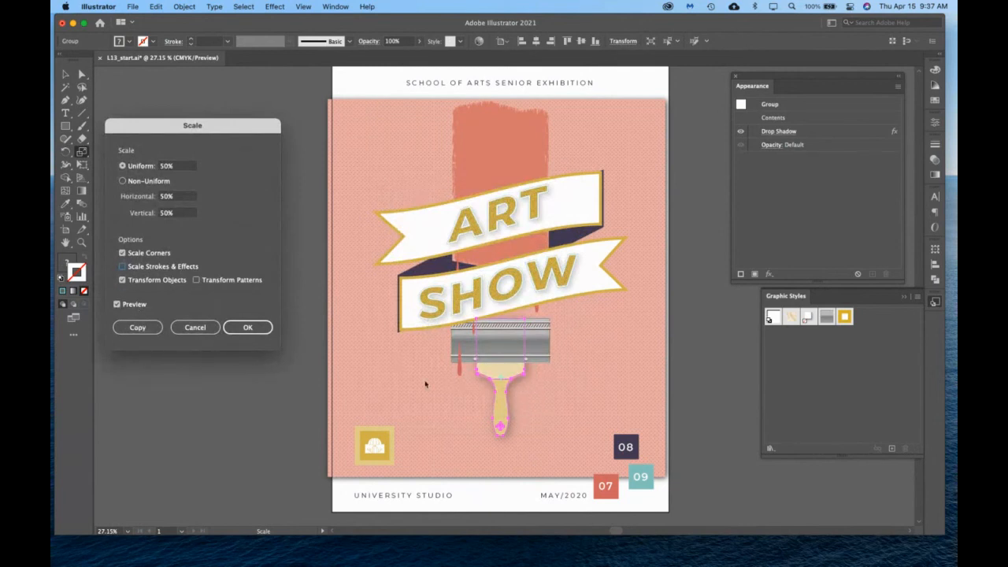
click(143, 268)
click(143, 270)
click(143, 269)
click(144, 269)
click(143, 269)
click(194, 326)
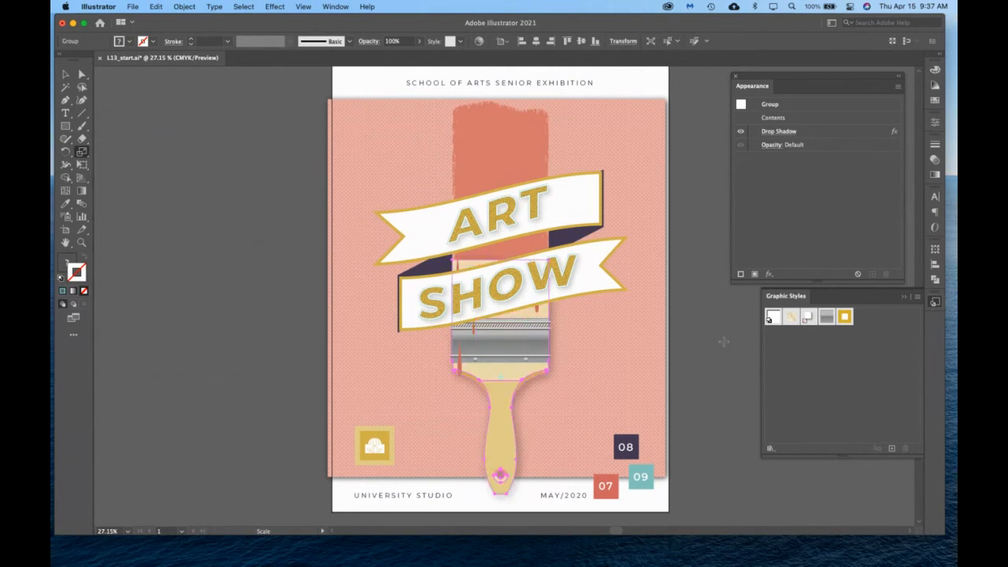
click(65, 74)
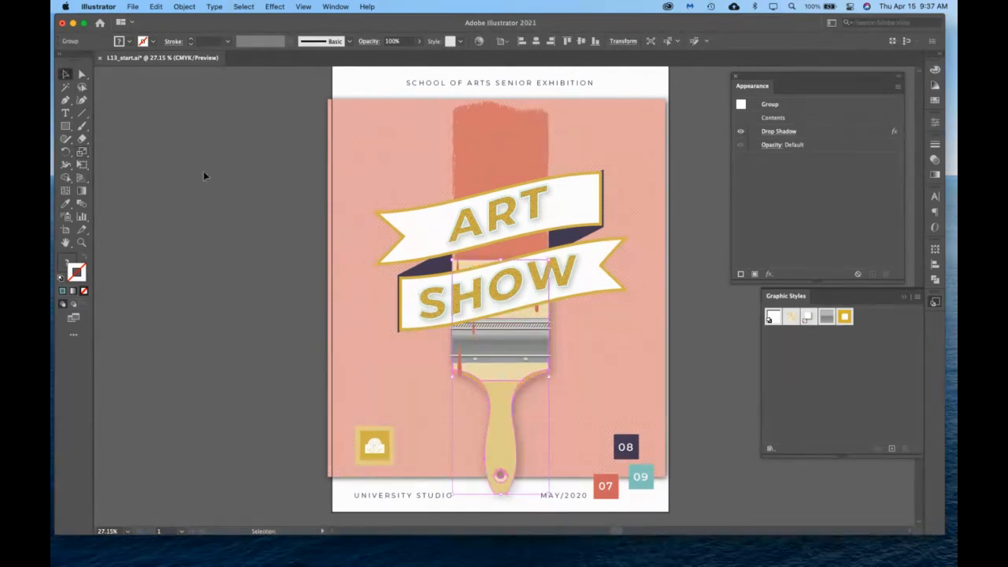
Move the pink background rectangle slightly right so its sides meet the artboard edges, and deselect it.
click(372, 303)
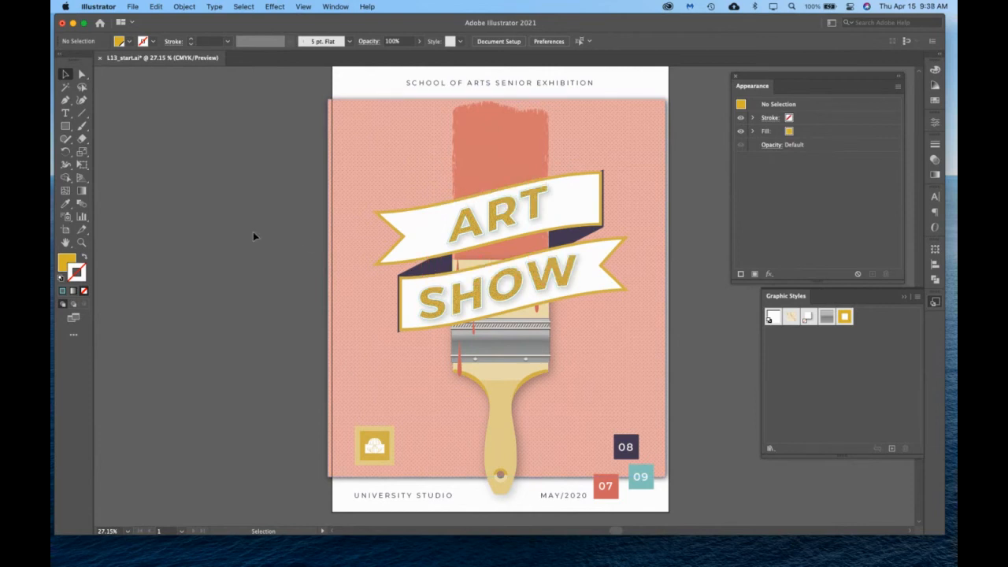
click(355, 205)
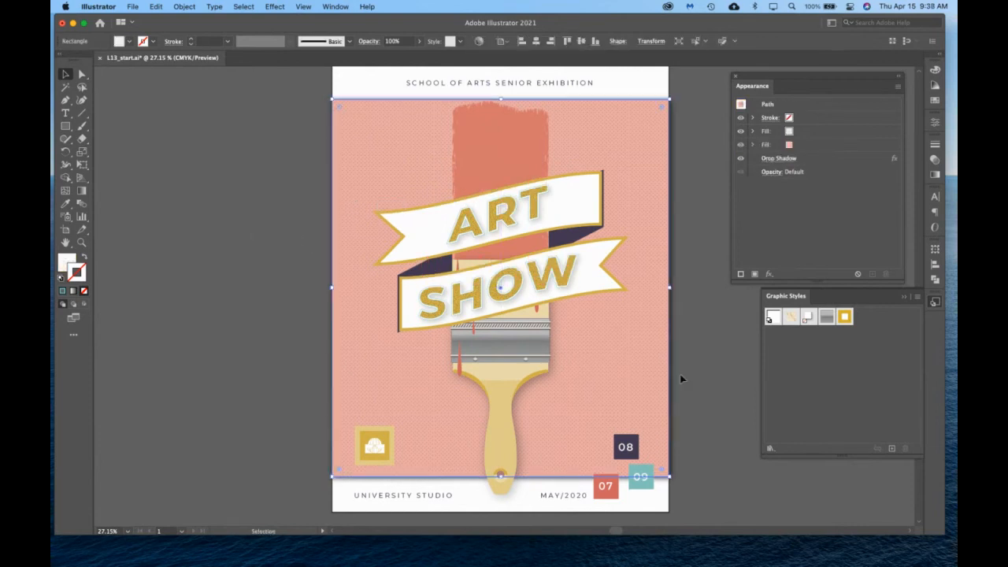
click(682, 379)
Save the poster, and save it on the Desktop as an Adobe PDF with the Illustrator Default preset, named with the surname and lesson number.
click(133, 6)
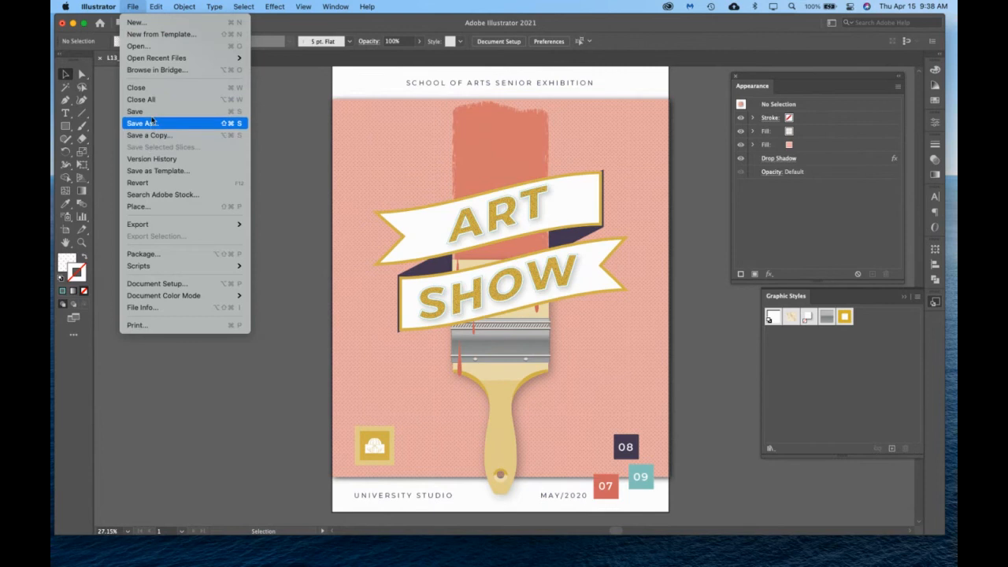
click(153, 111)
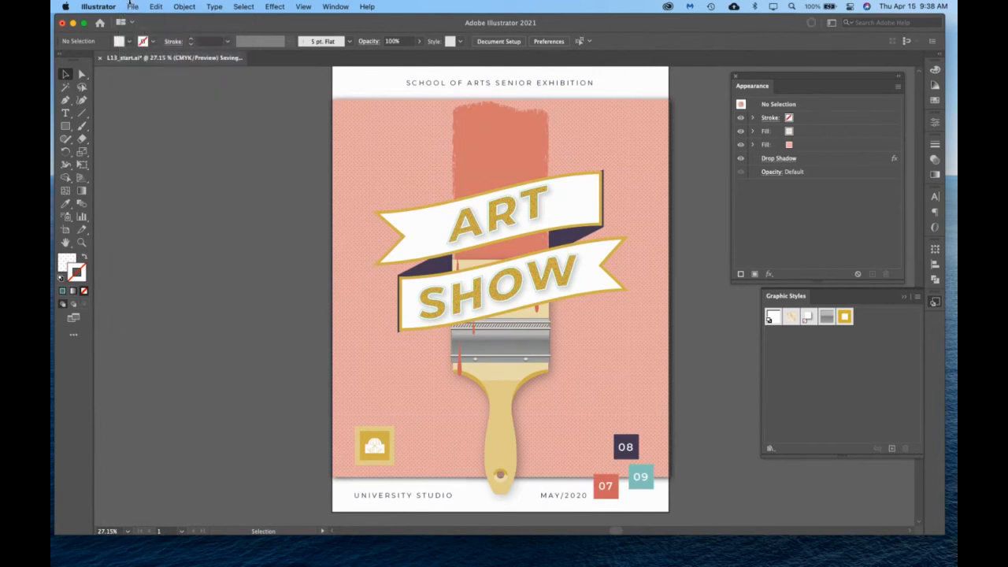
click(128, 3)
click(142, 125)
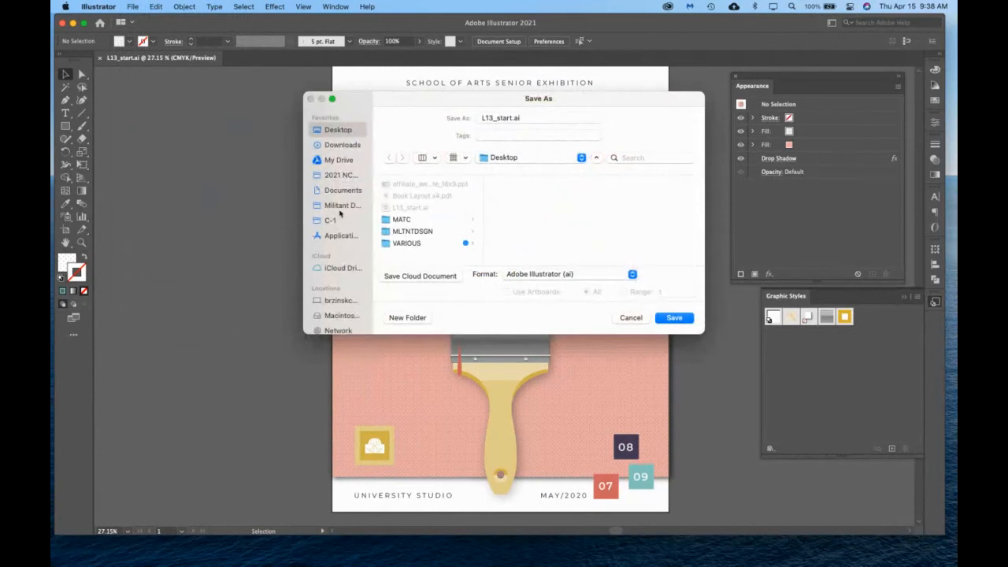
click(540, 275)
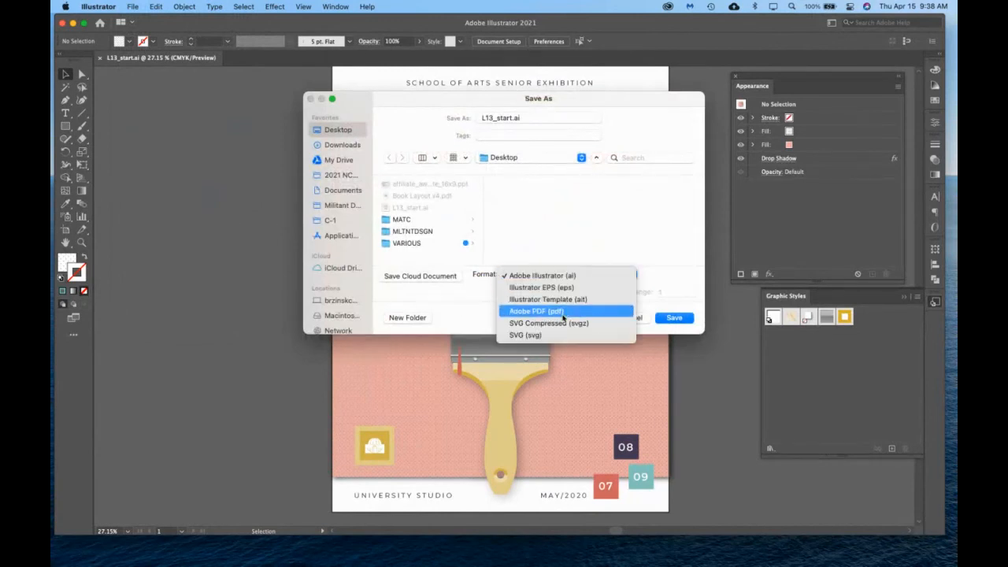
click(542, 312)
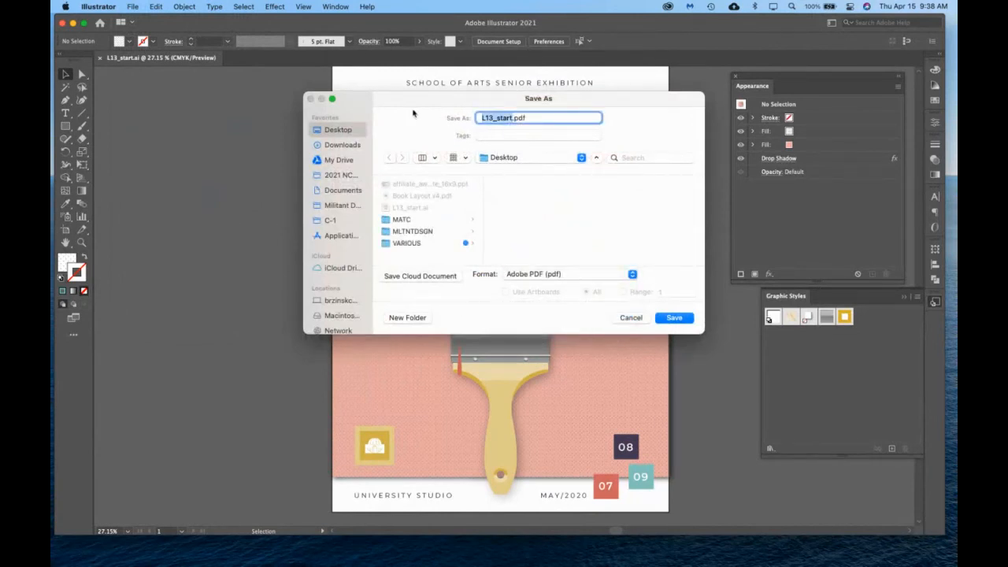
text(brznski_)
key(Return)
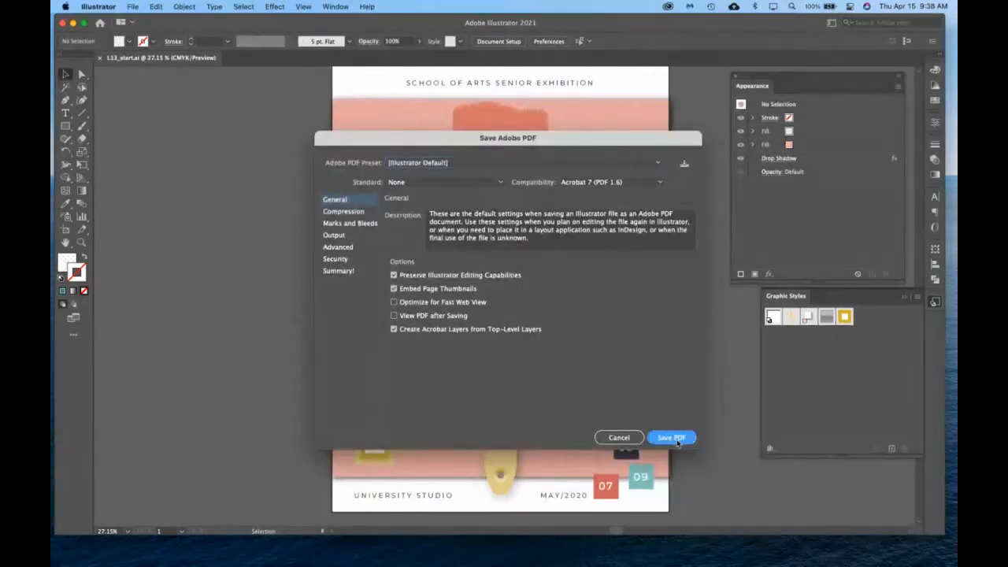
click(676, 441)
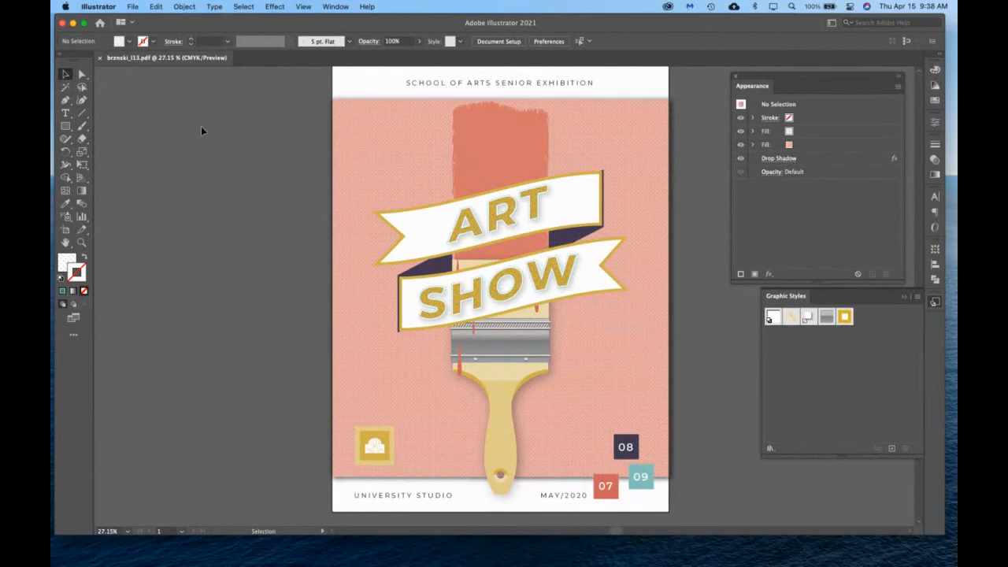
Switch to the Blackboard course in Chrome, and make the "InfoGraphic - Check Requirements for Icon Clarification" folder in Projects available to students.
click(72, 23)
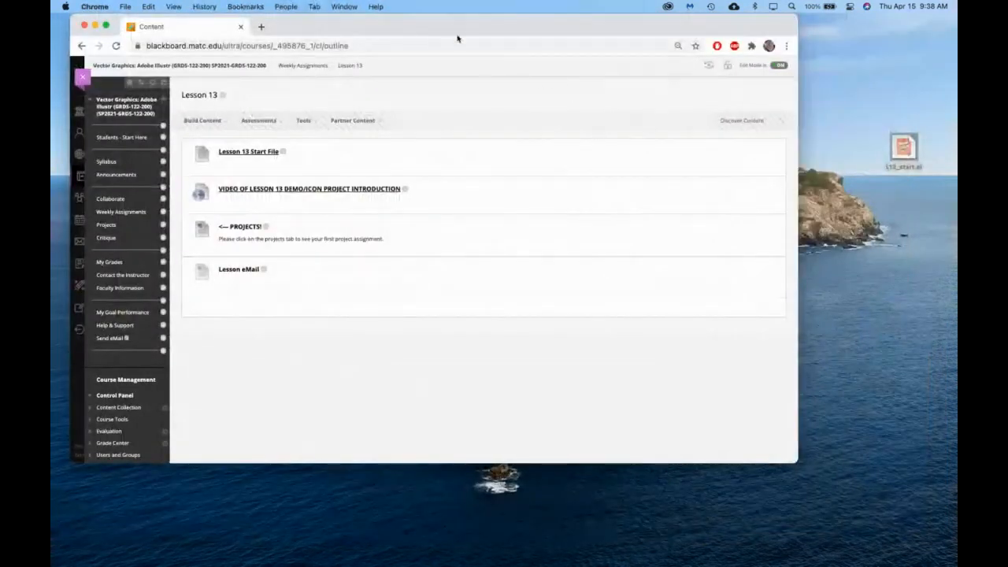
drag(457, 37, 516, 29)
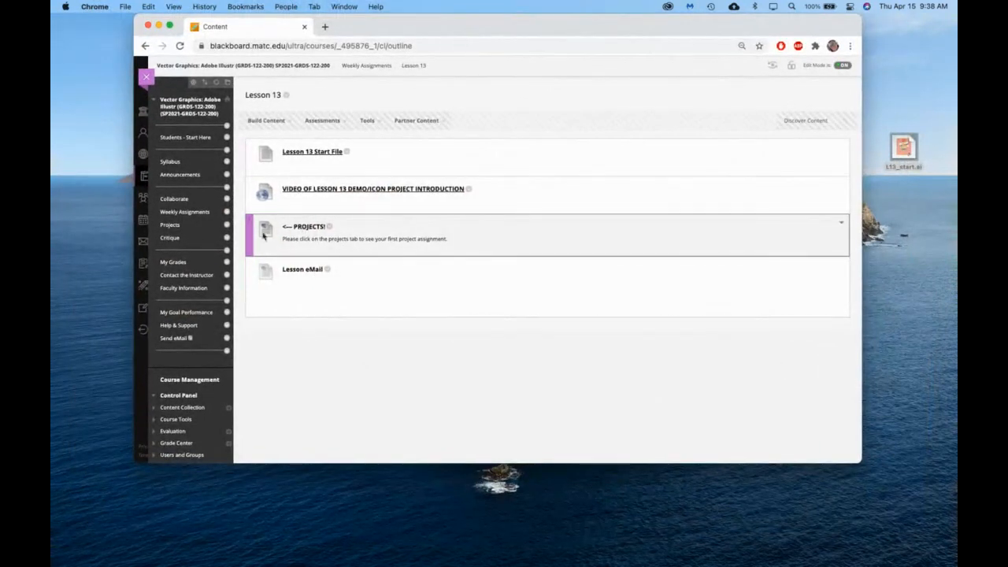
click(169, 228)
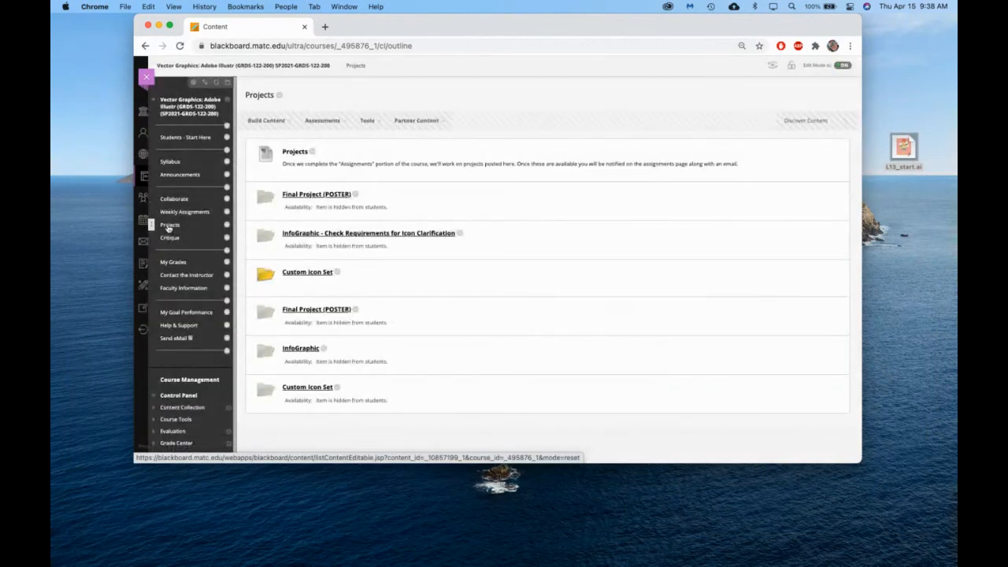
click(459, 234)
click(481, 272)
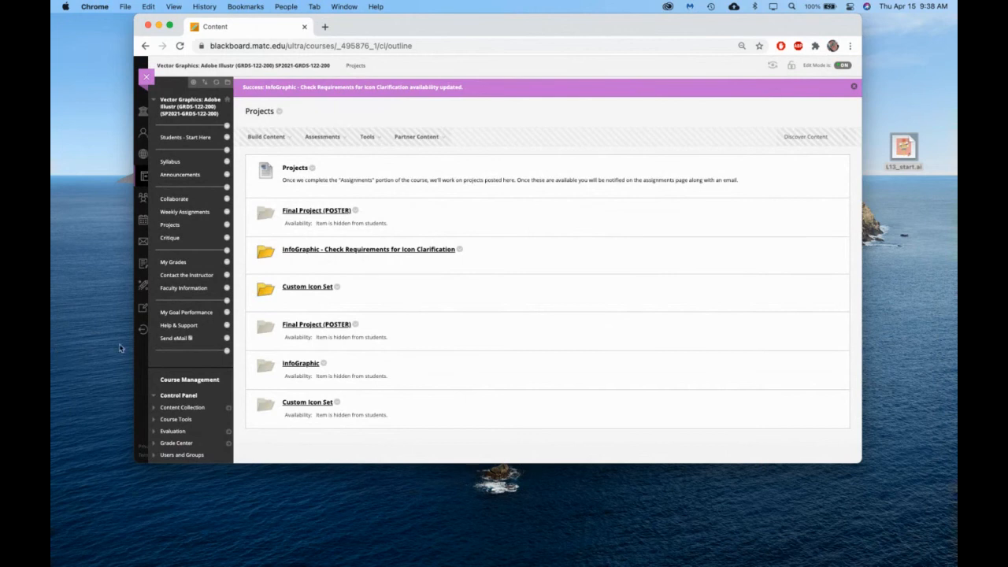
Open the InfoGraphic project folder and view the last image attached under Info Graphic Examples.
click(401, 250)
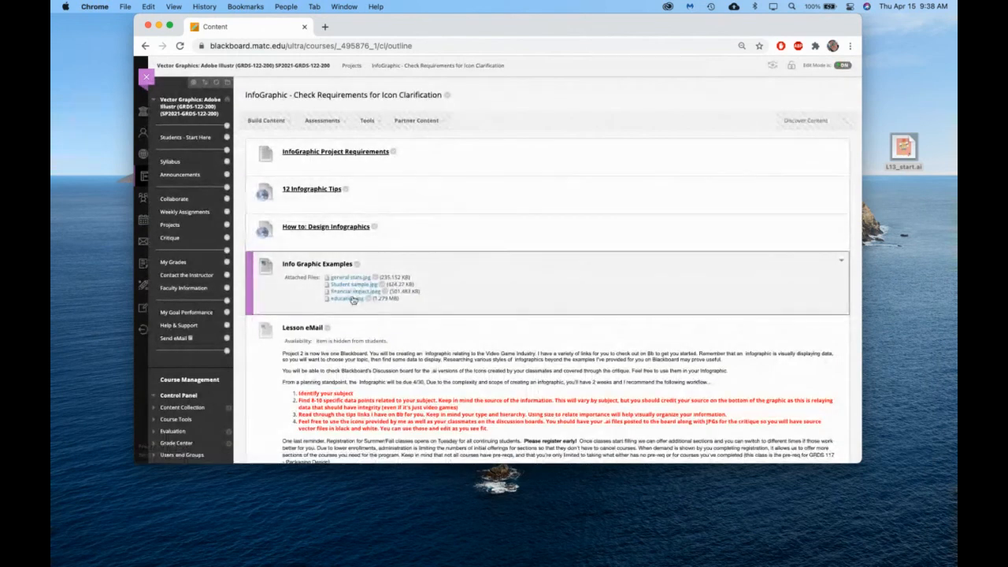
click(351, 299)
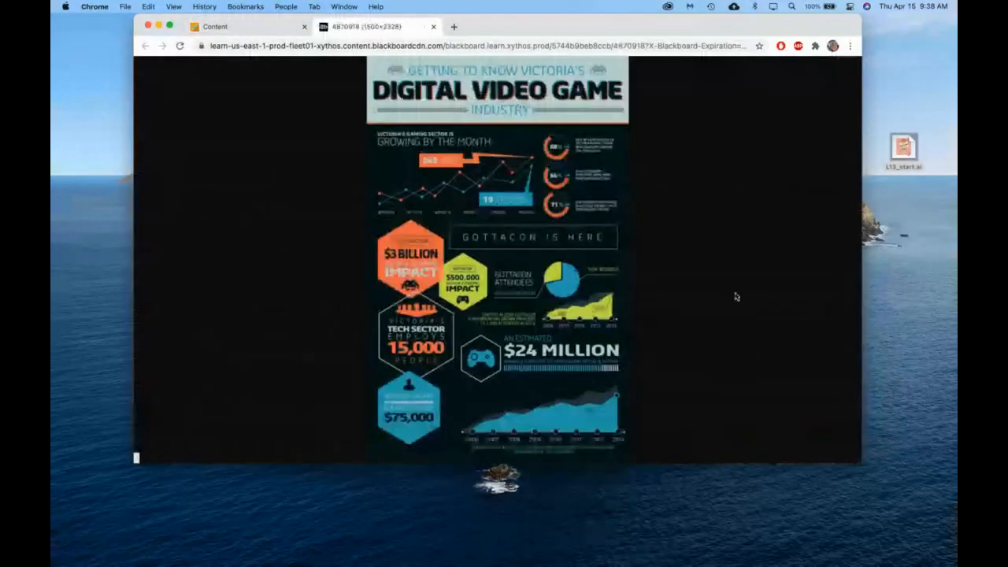